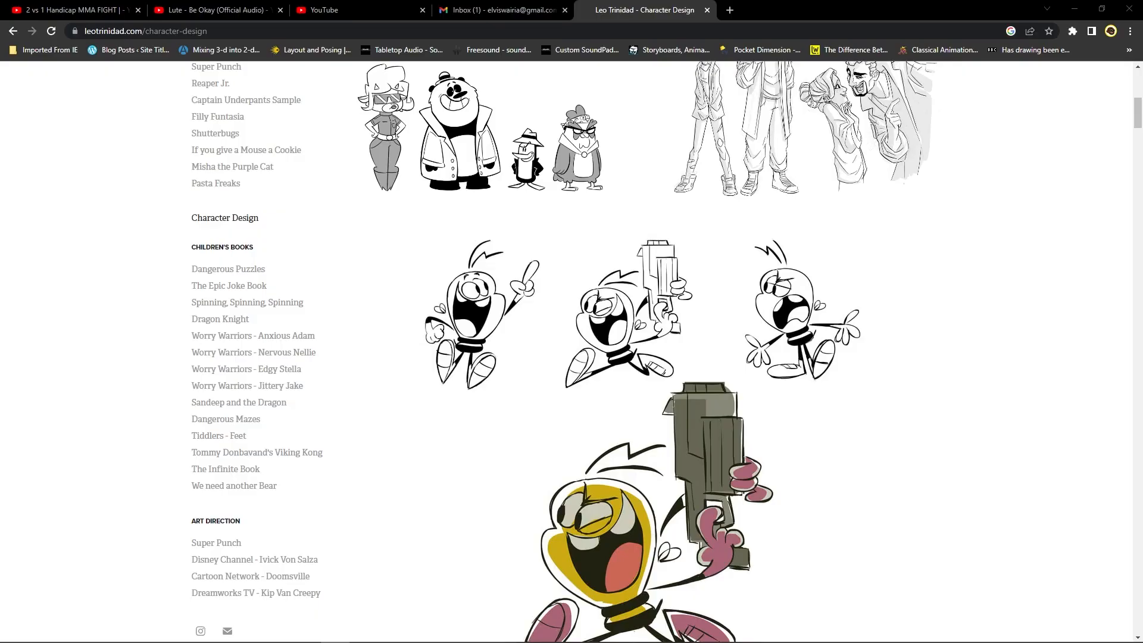
Look through the cartoon character drawings on the artist's character design portfolio page
scroll(129, 444, "up", 8)
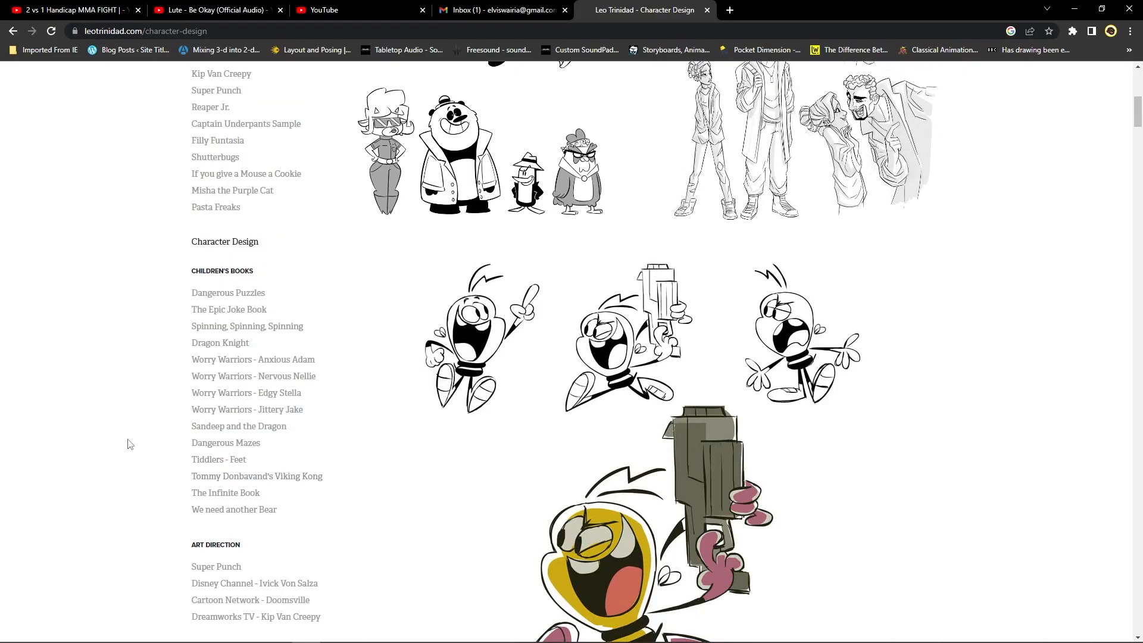
scroll(130, 444, "down", 2)
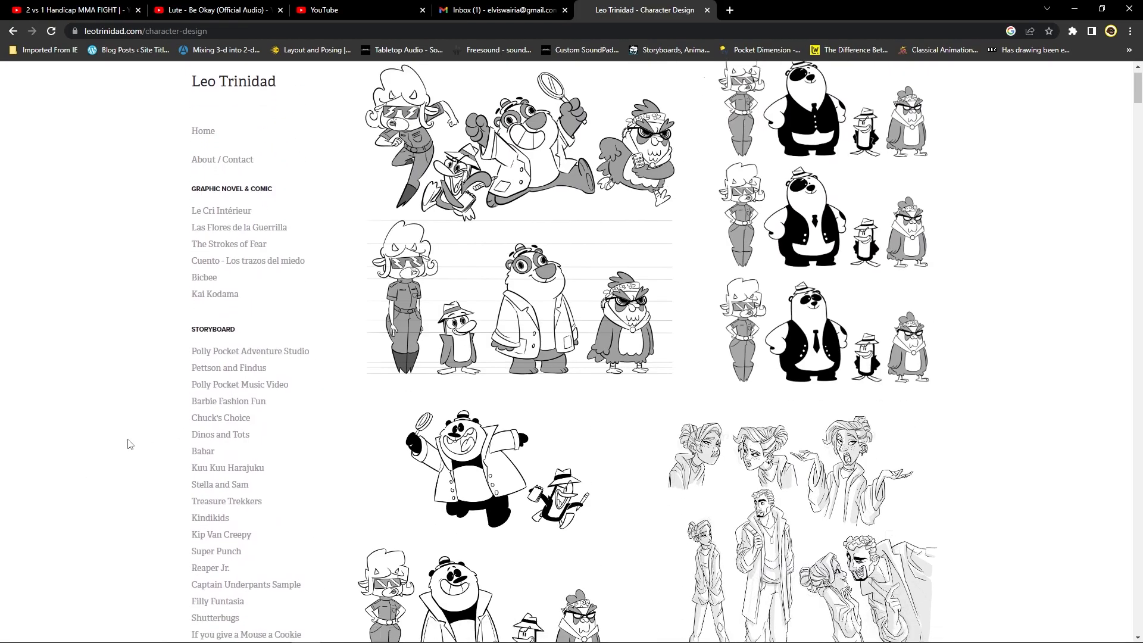
scroll(130, 443, "down", 20)
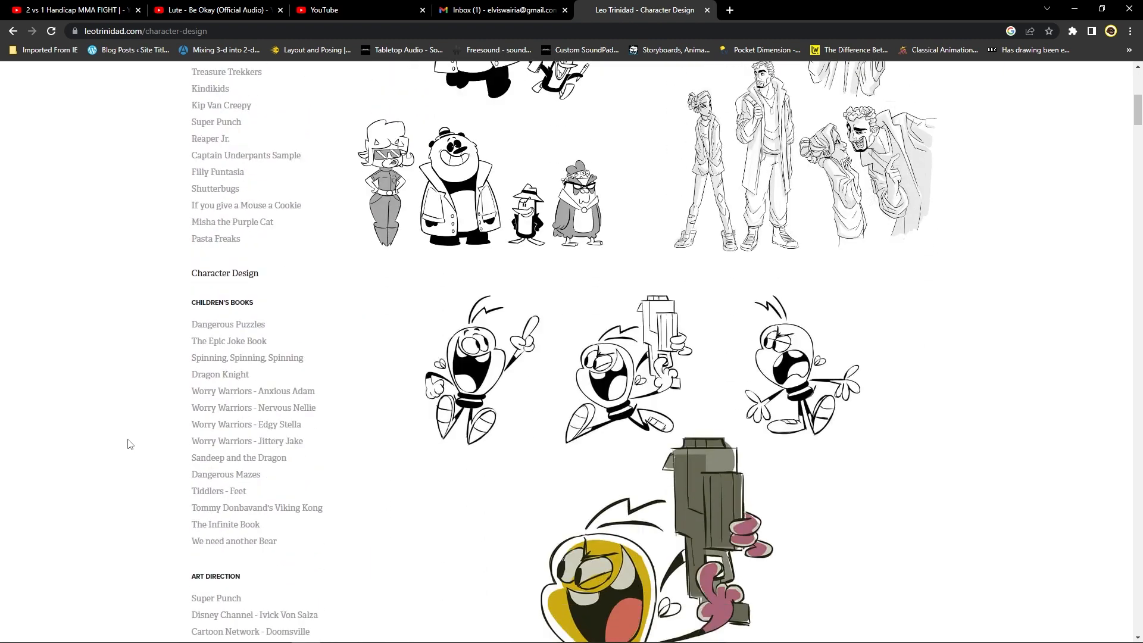
scroll(130, 444, "down", 12)
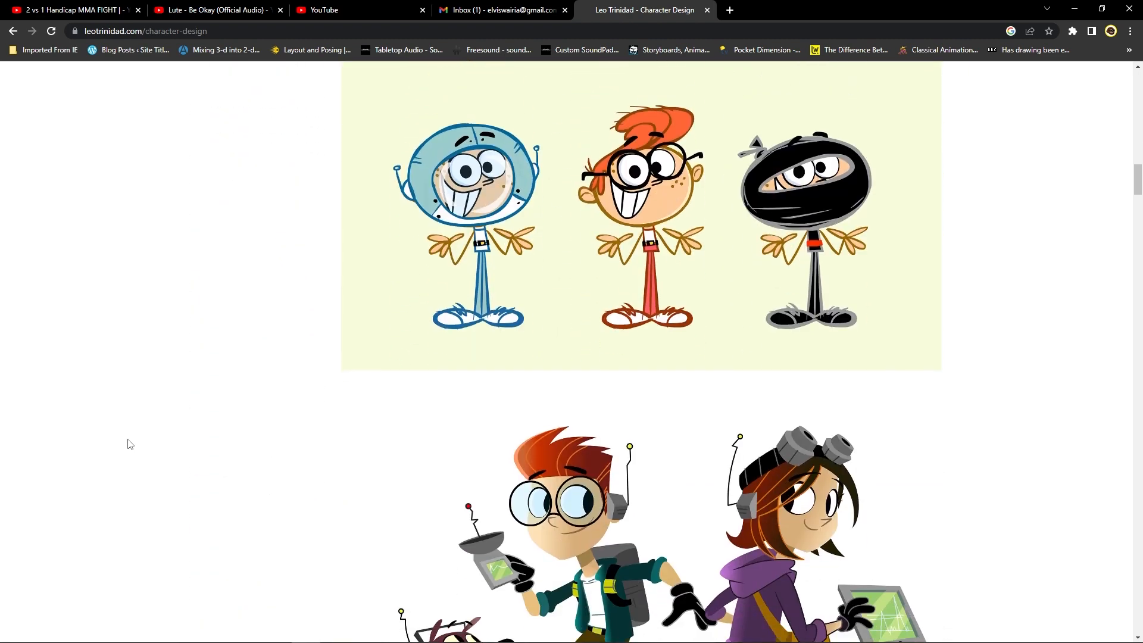
scroll(130, 444, "down", 1)
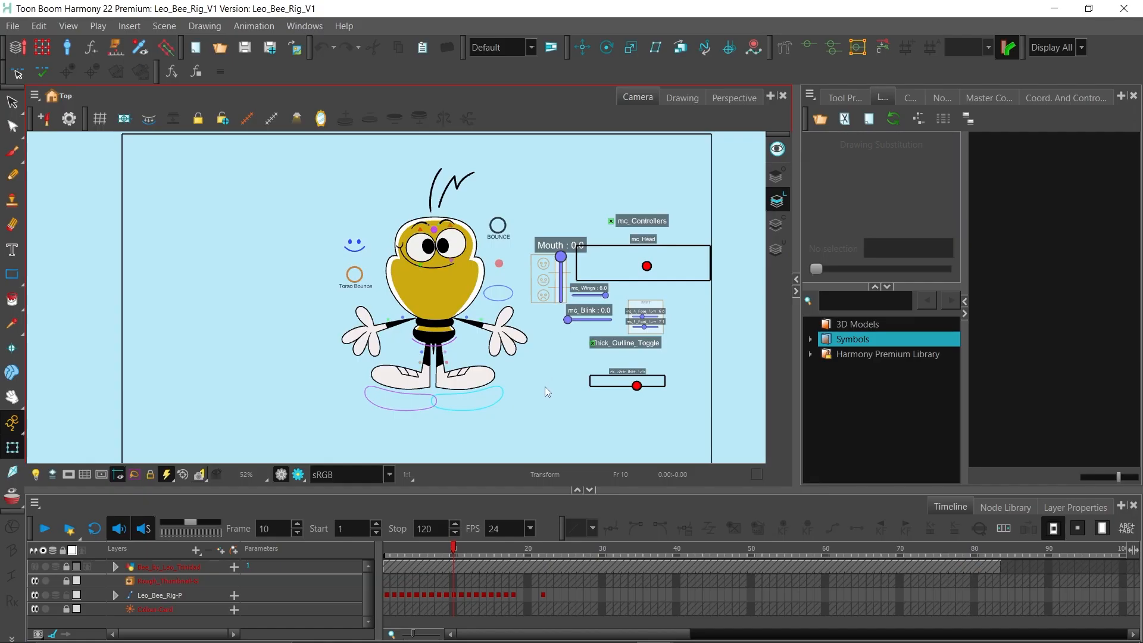
Switch to the Leo_Bee_Rig_V1 scene in Toon Boom Harmony and toggle the mc_Controllers checkbox off and back on
left_click_drag(544, 387, 541, 407)
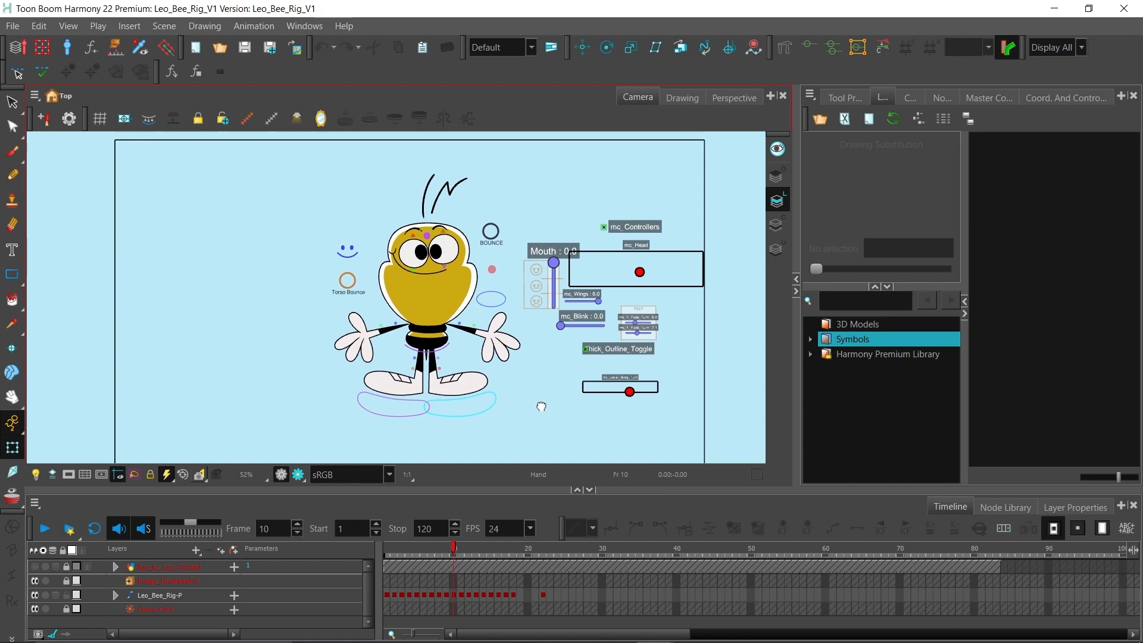
scroll(537, 403, "up", 1)
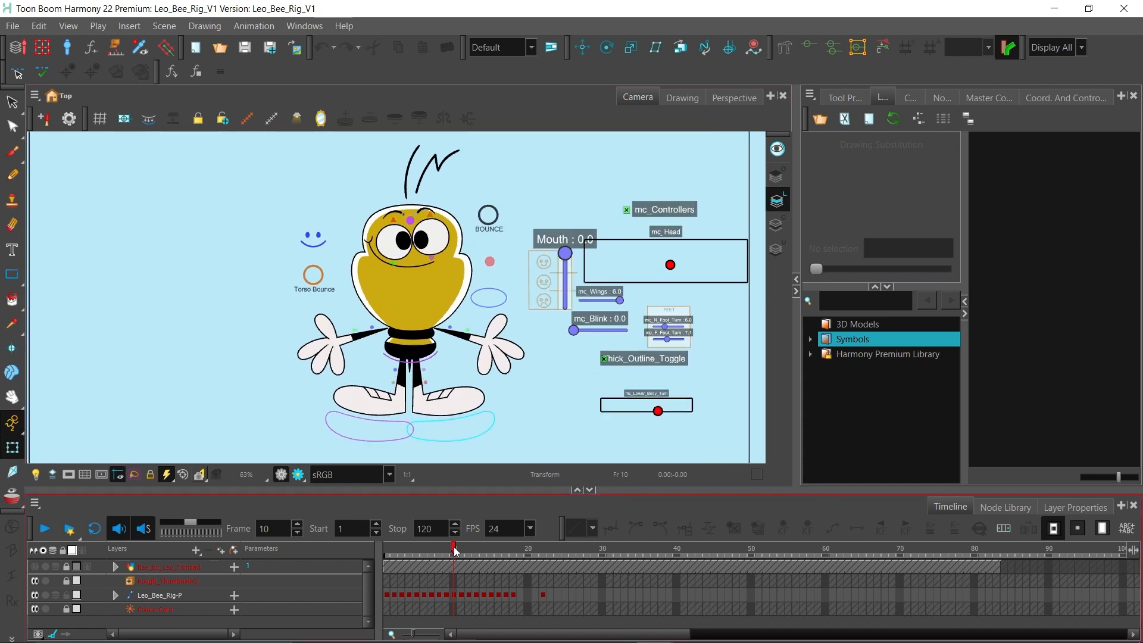
left_click(627, 210)
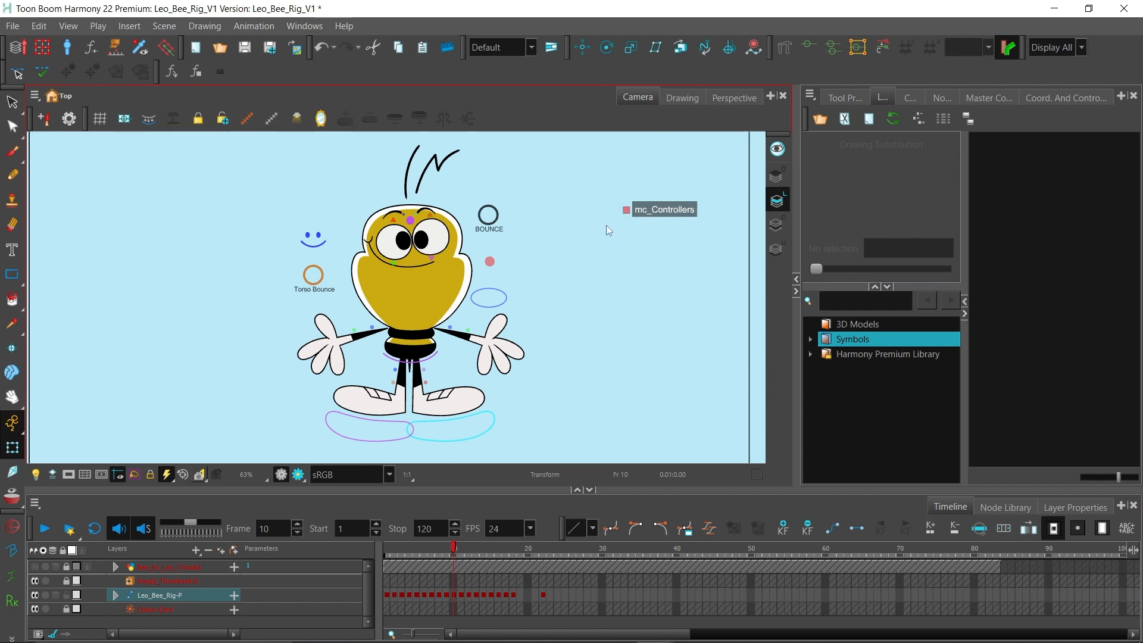
left_click(625, 211)
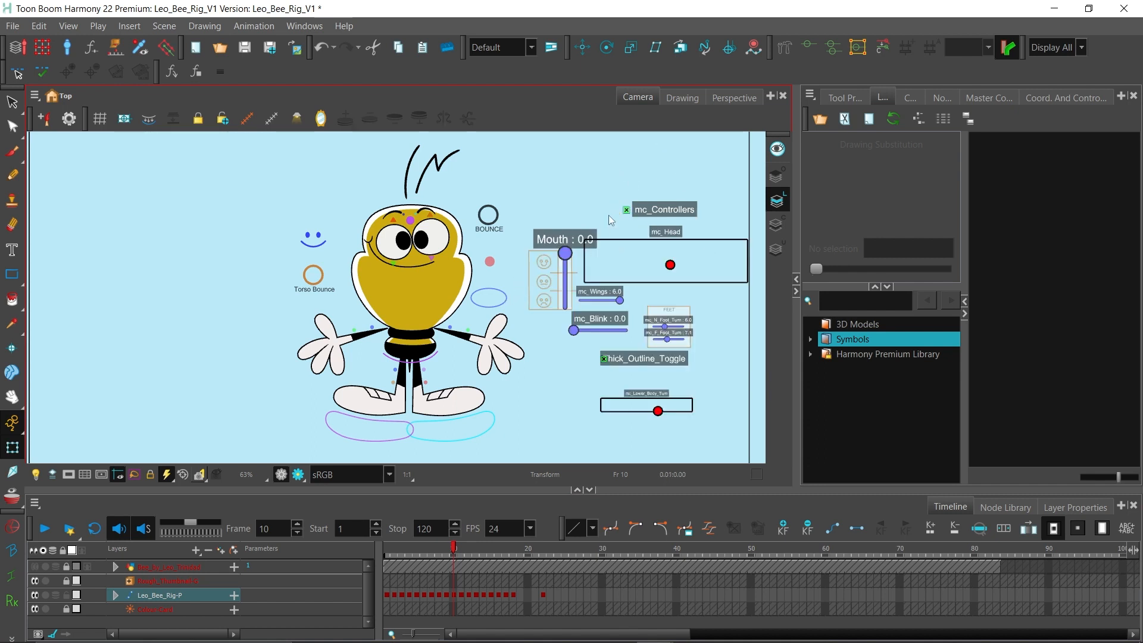
left_click_drag(624, 186, 623, 183)
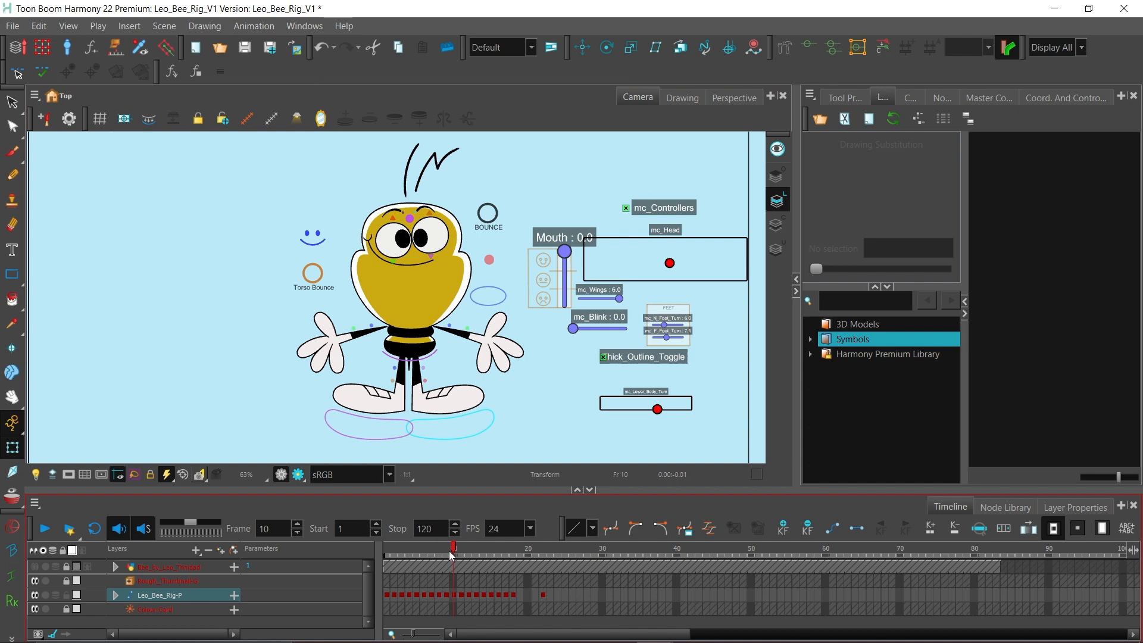
Scrub the timeline through the bee's turnaround poses and return to frame 10
left_click_drag(410, 551, 457, 559)
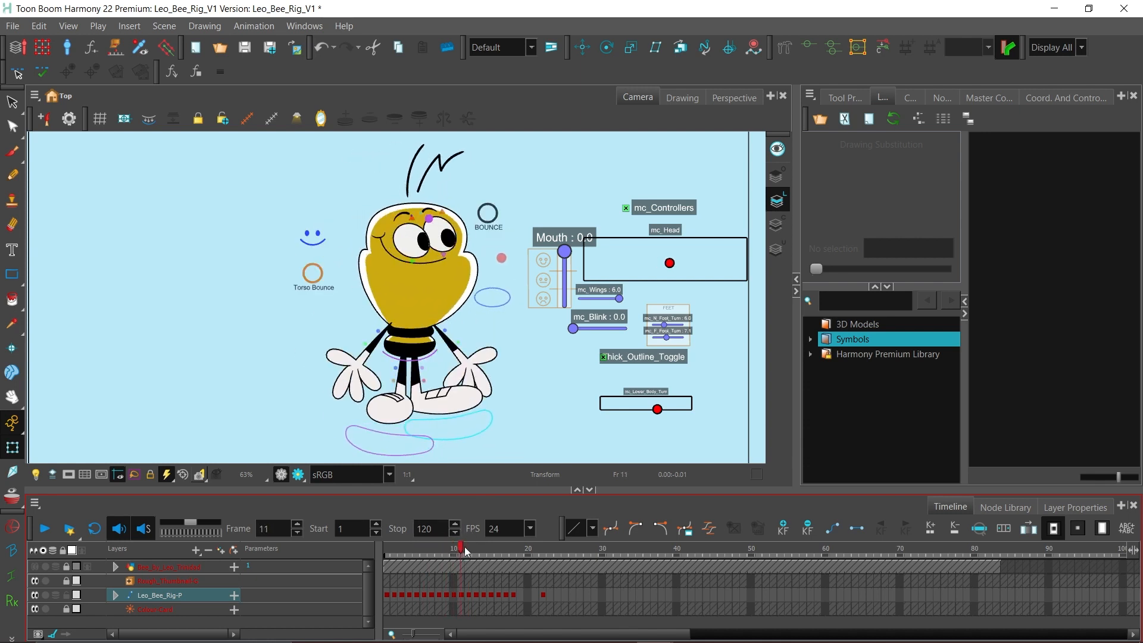
mouse_move(465, 546)
left_mouse_down()
mouse_move(393, 553)
mouse_move(501, 559)
mouse_move(426, 557)
mouse_move(453, 565)
left_mouse_up()
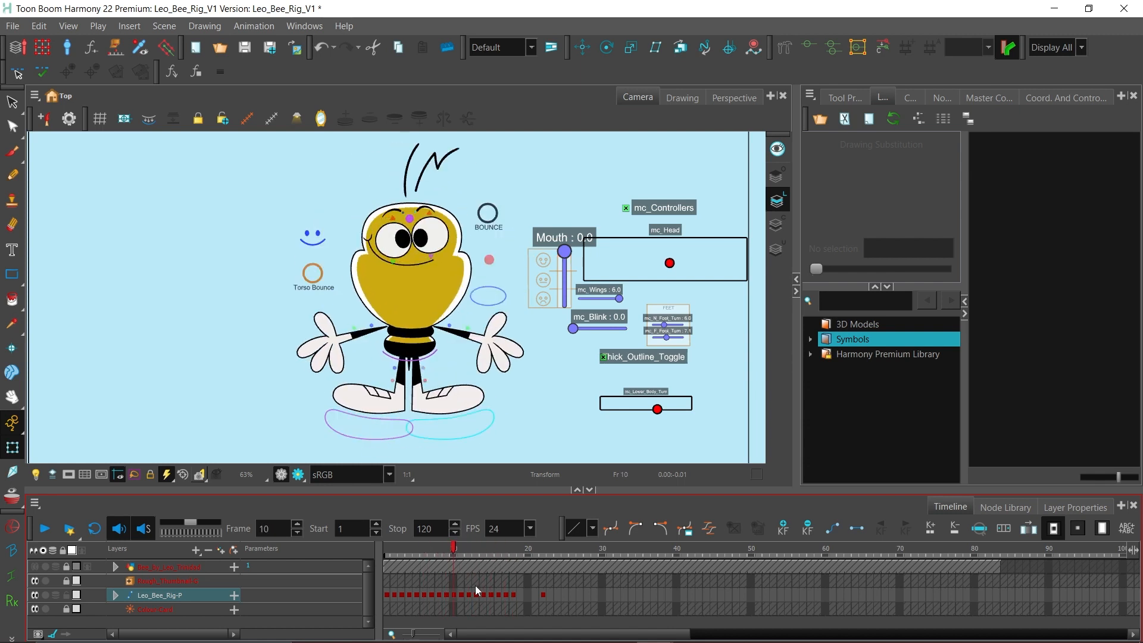
mouse_move(454, 550)
left_mouse_down()
mouse_move(397, 551)
mouse_move(446, 560)
mouse_move(452, 550)
left_mouse_up()
left_click(454, 553)
Go to the Leo_Bee_Rig-P keyframe at frame 22 and clear the selection
left_click(544, 553)
left_click(454, 594)
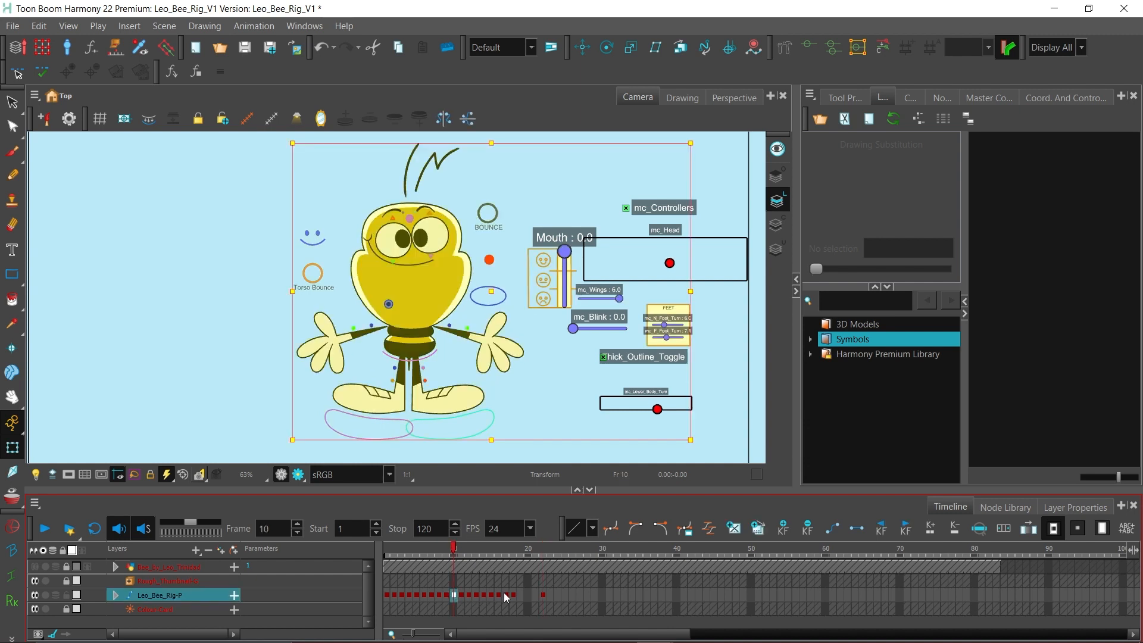
left_click(542, 594)
left_click(556, 374)
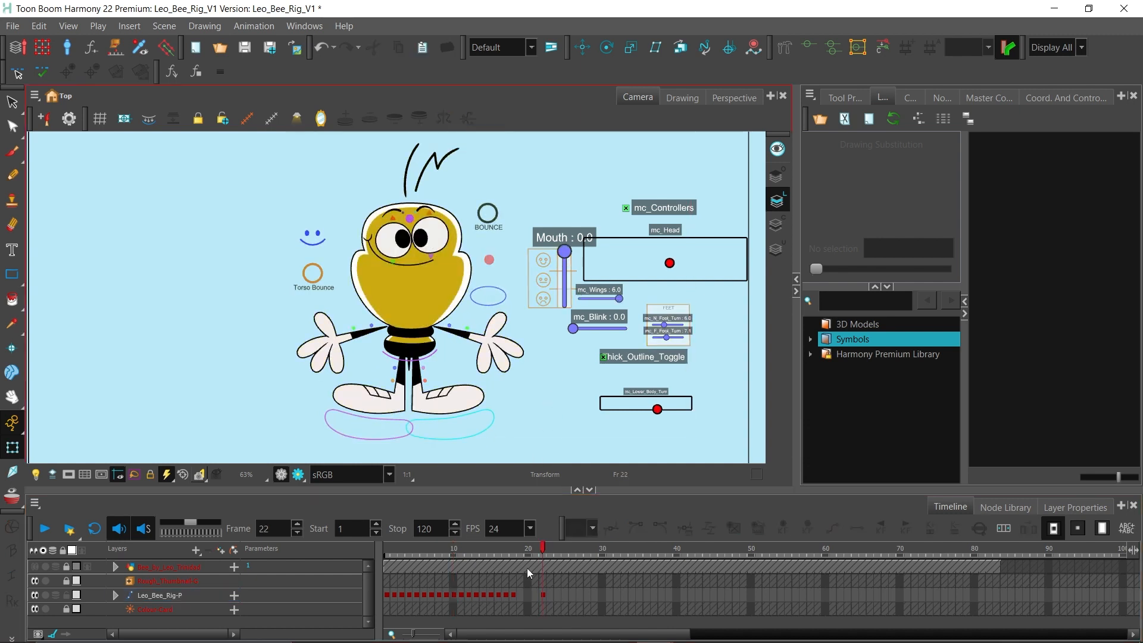
Examine the bee rig and its on-screen controllers at closer and wider zoom levels
mouse_move(517, 417)
left_mouse_down()
mouse_move(529, 430)
mouse_move(505, 436)
mouse_move(495, 418)
left_mouse_up()
scroll(521, 394, "up", 2)
scroll(506, 437, "down", 1)
scroll(587, 286, "up", 1)
left_click_drag(593, 282, 588, 281)
scroll(589, 281, "down", 1)
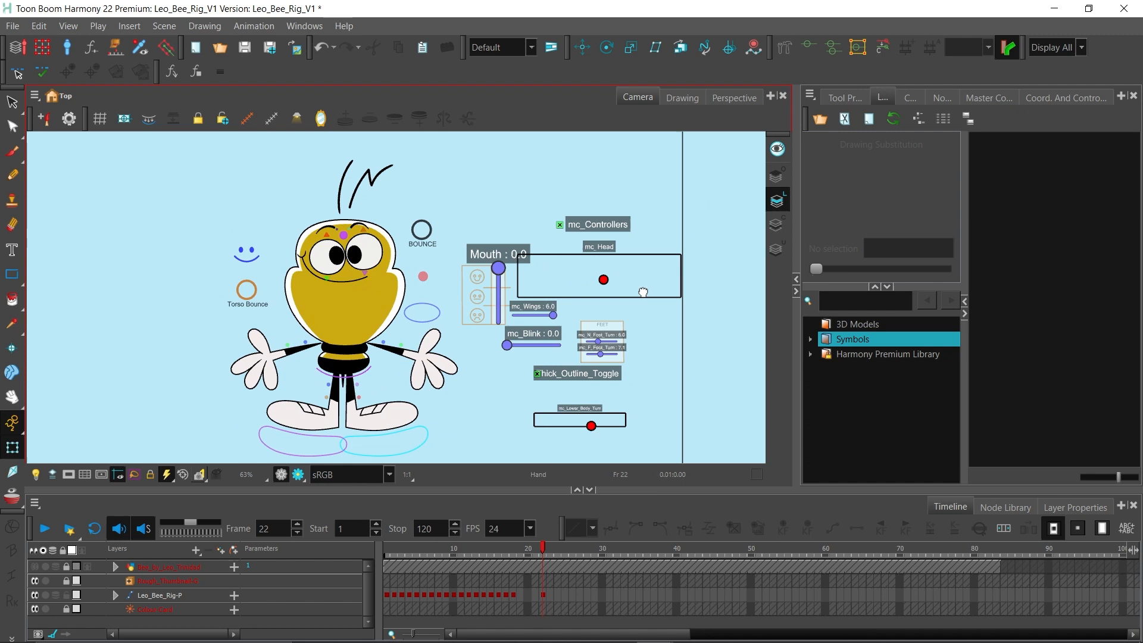
scroll(643, 292, "up", 1)
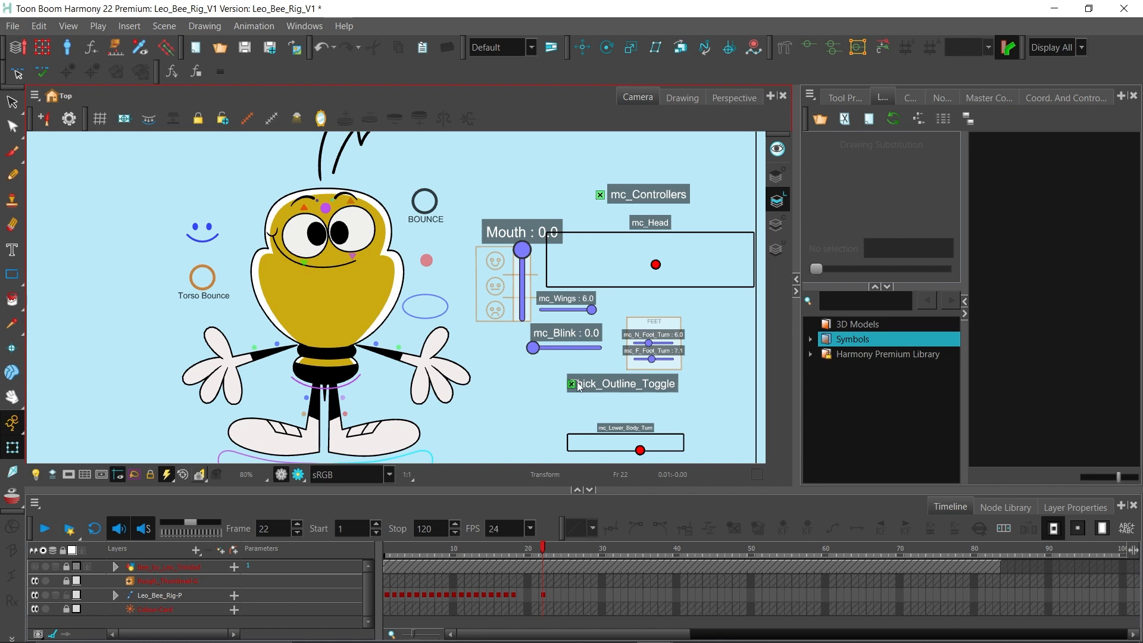
scroll(498, 360, "down", 1)
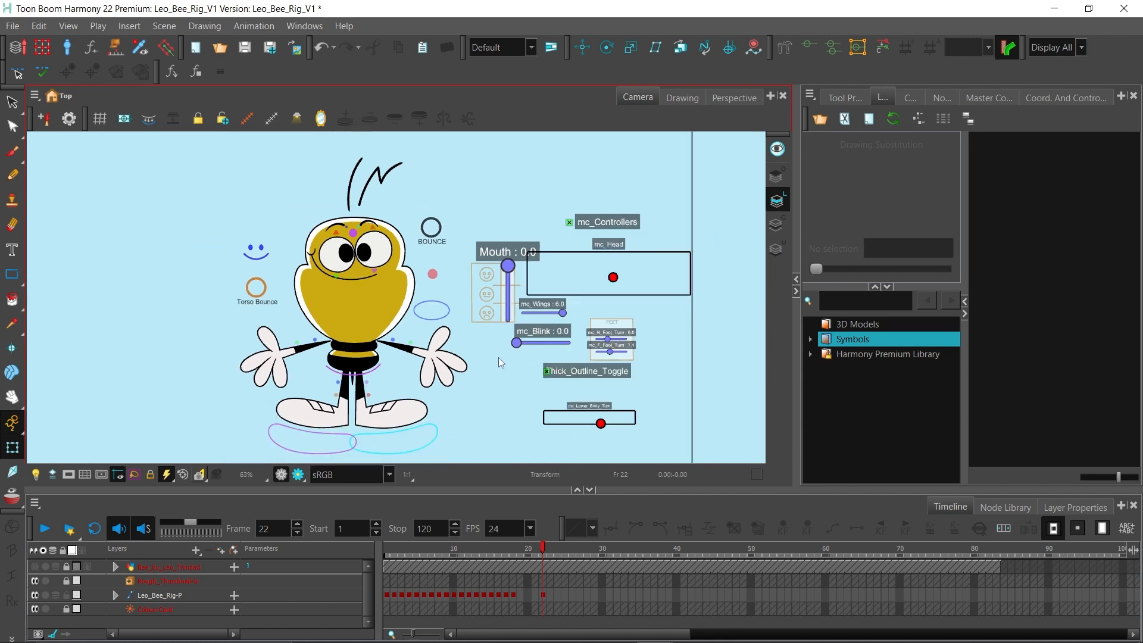
mouse_move(510, 386)
left_mouse_down()
mouse_move(550, 386)
mouse_move(517, 392)
left_mouse_up()
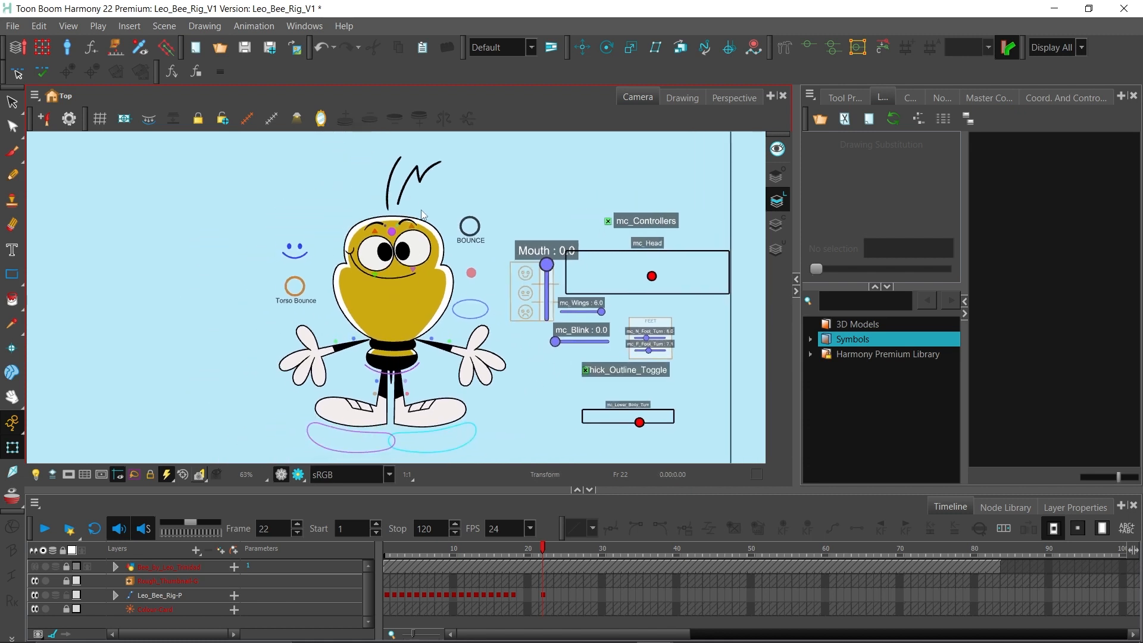
key("2")
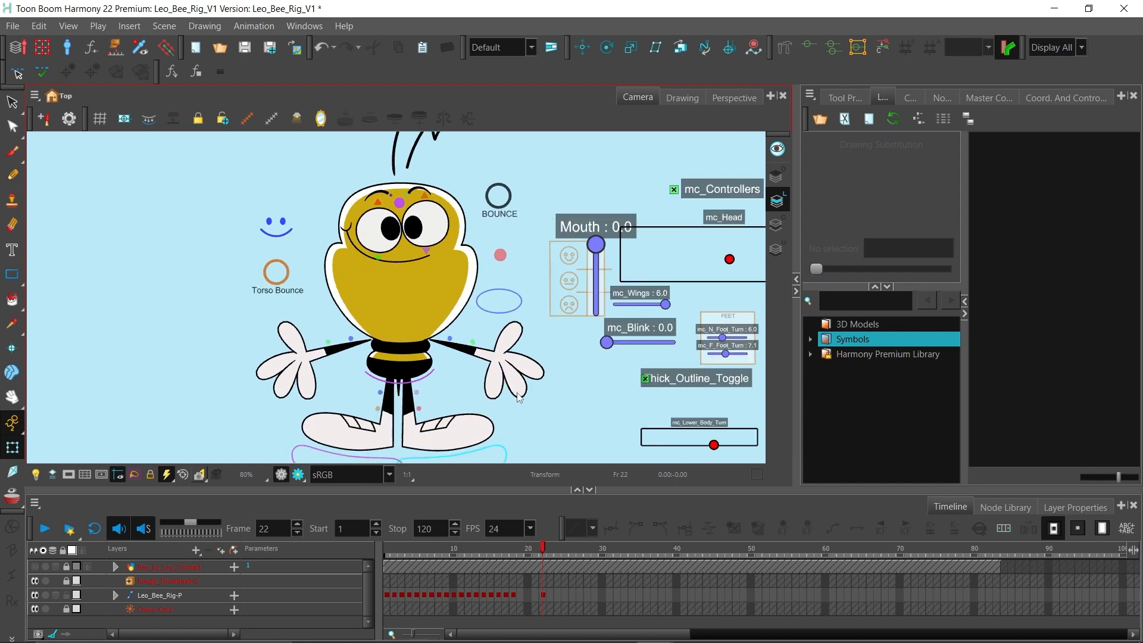
key("1")
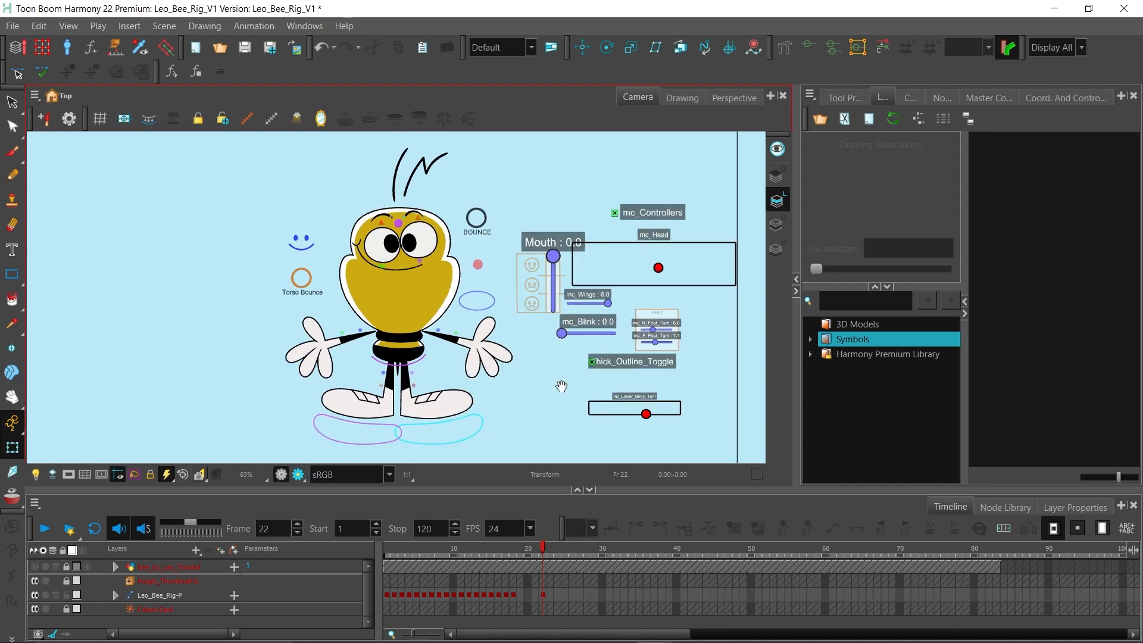
key("2")
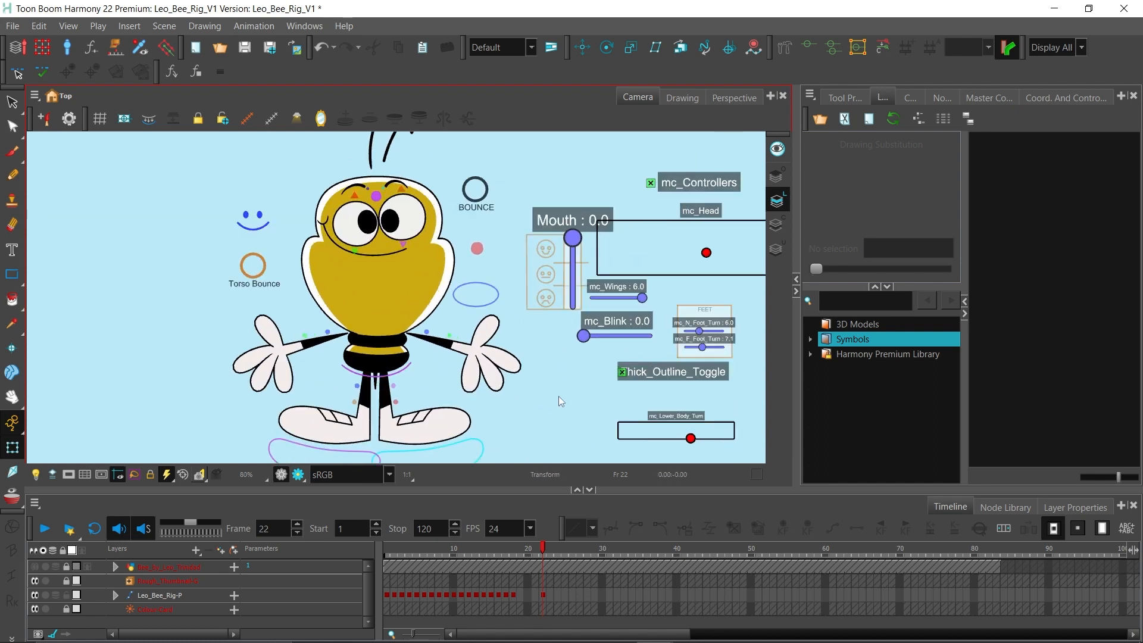
key("1")
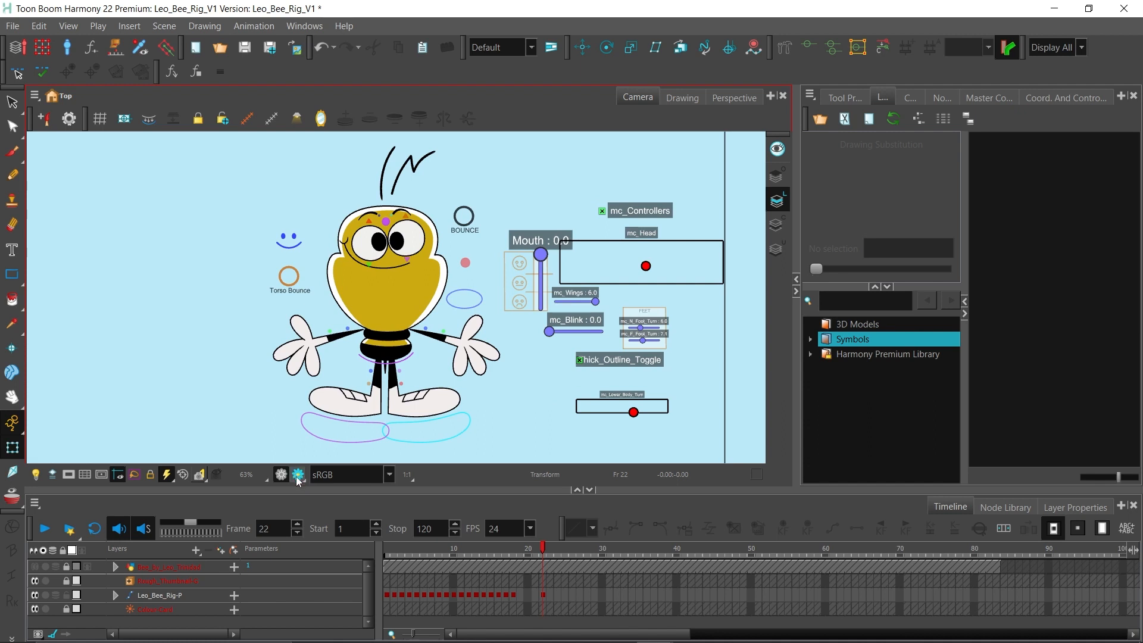
In render view, turn Thick_Outline_Toggle off and on again to compare the outlines, and return to the OpenGL view
left_click(297, 477)
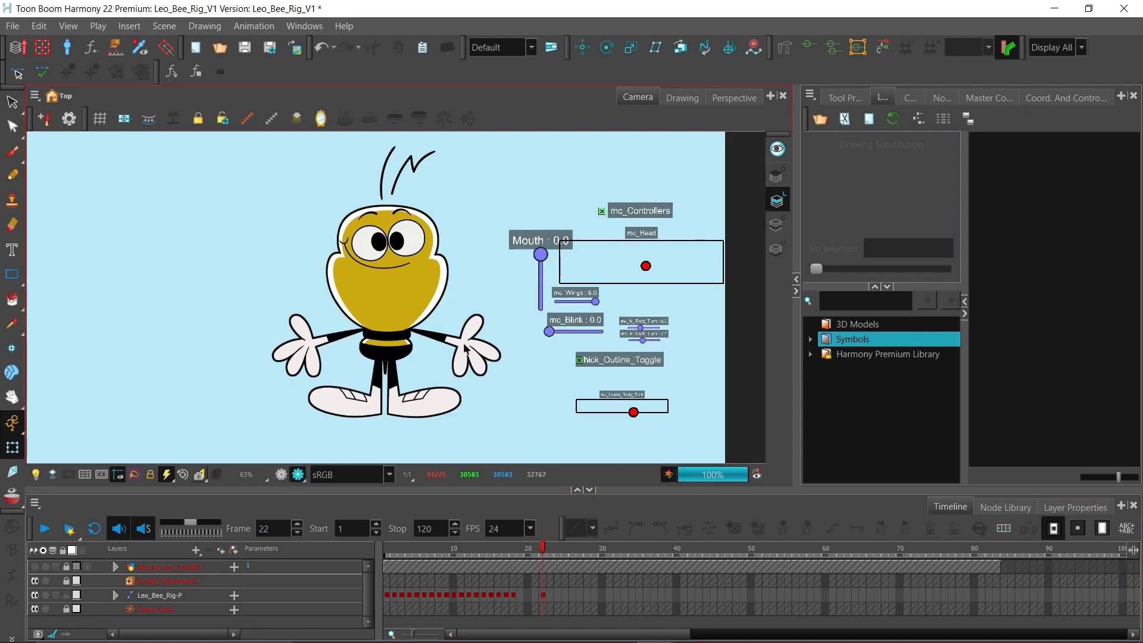
left_click(579, 361)
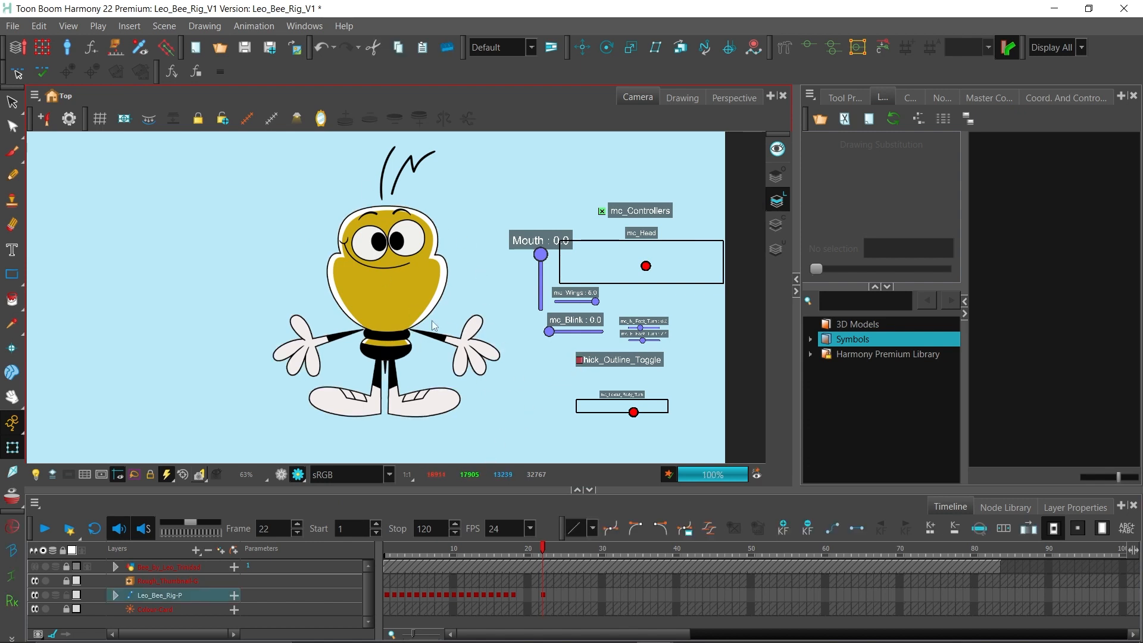
left_click(580, 360)
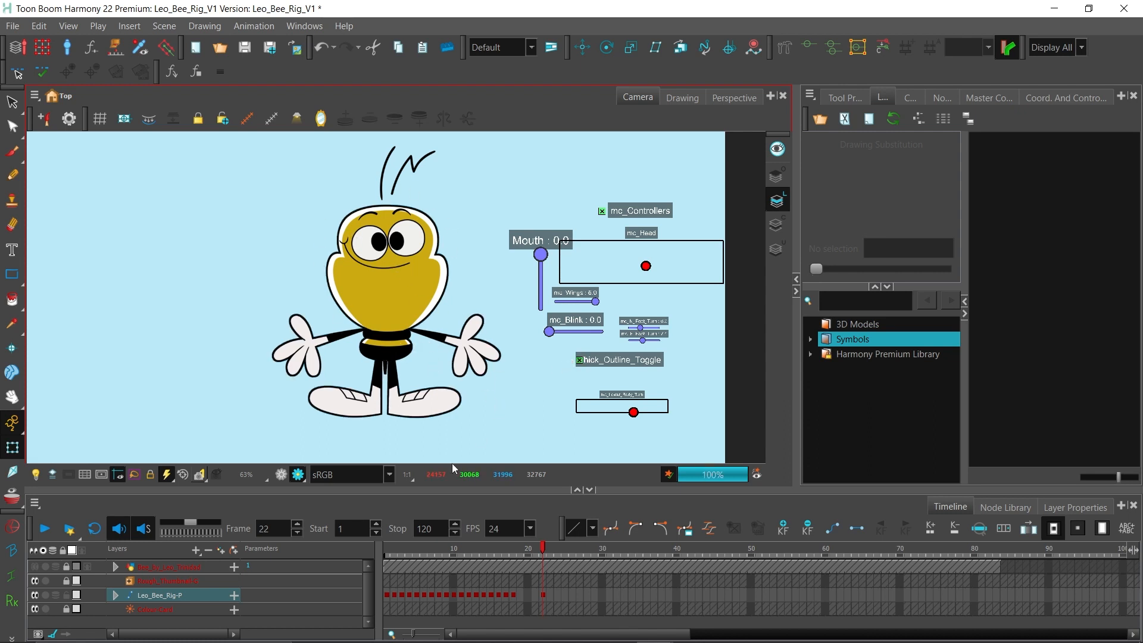
left_click(281, 475)
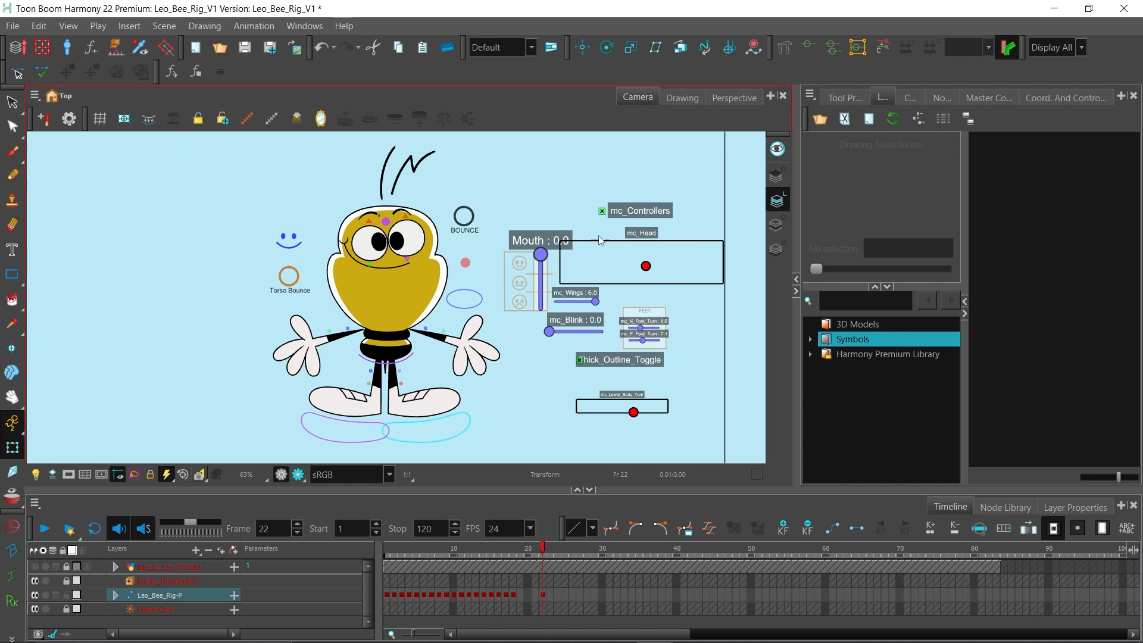
Pose the bee's head upward by moving the mc_Head point toward the upper edge of its control box
key("space")
left_click_drag(598, 232, 603, 231)
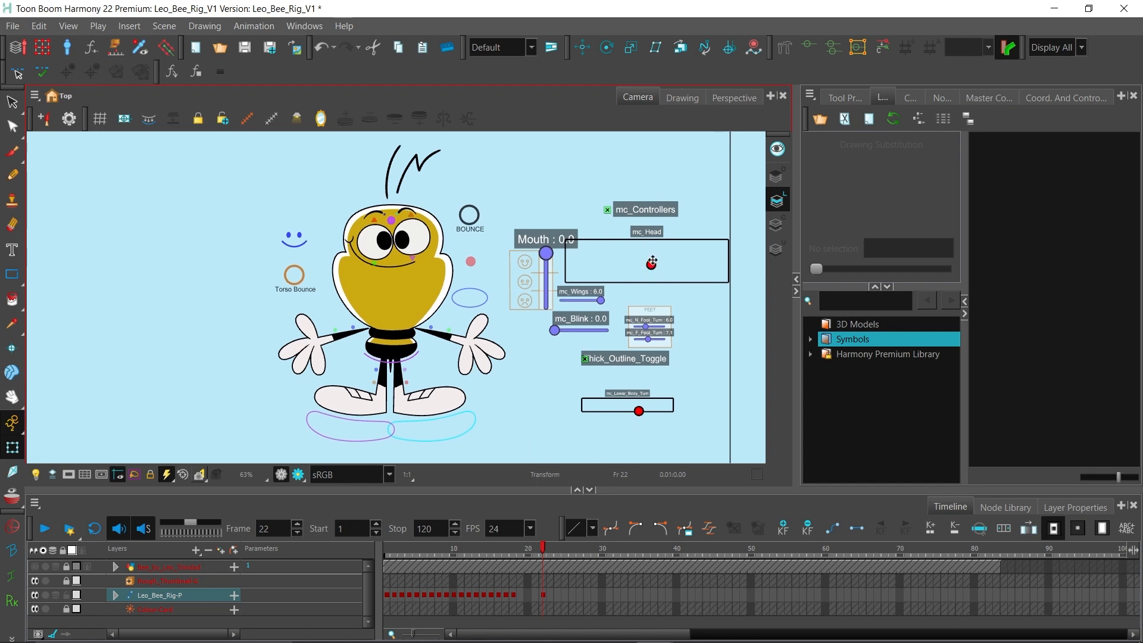
mouse_move(651, 265)
left_mouse_down()
mouse_move(654, 252)
mouse_move(584, 237)
mouse_move(732, 244)
mouse_move(613, 267)
mouse_move(578, 293)
mouse_move(723, 295)
mouse_move(572, 295)
mouse_move(669, 262)
mouse_move(643, 241)
mouse_move(667, 259)
mouse_move(644, 281)
mouse_move(648, 249)
left_mouse_up()
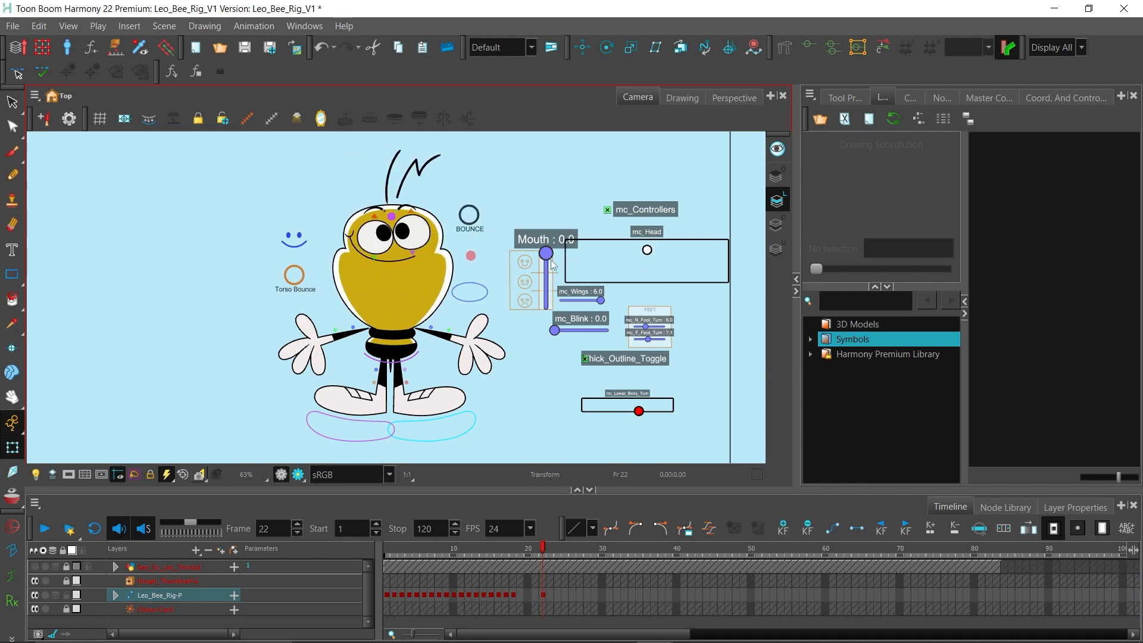
Set the Mouth slider to 4.0 for a wide open mouth and dismiss the save reminder
mouse_move(546, 253)
left_mouse_down()
mouse_move(547, 288)
mouse_move(546, 264)
left_mouse_up()
key("space")
left_click_drag(533, 342, 481, 344)
key("2")
key("2")
key("2")
key("2")
key("2")
key("2")
key("1")
key("space")
left_click_drag(518, 210, 468, 238)
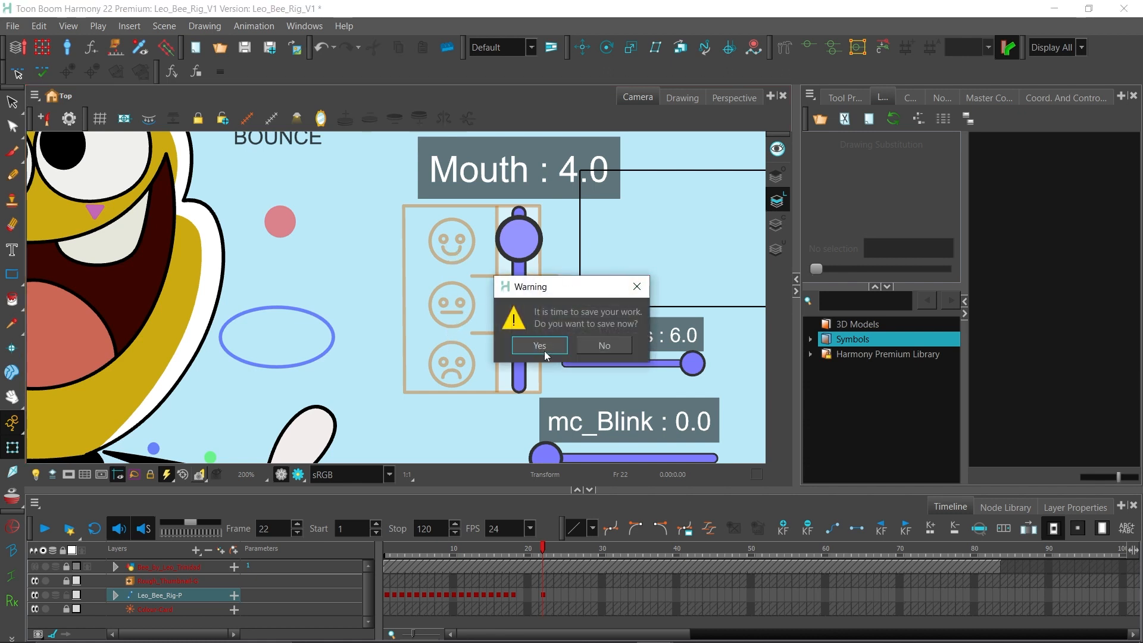
left_click(637, 286)
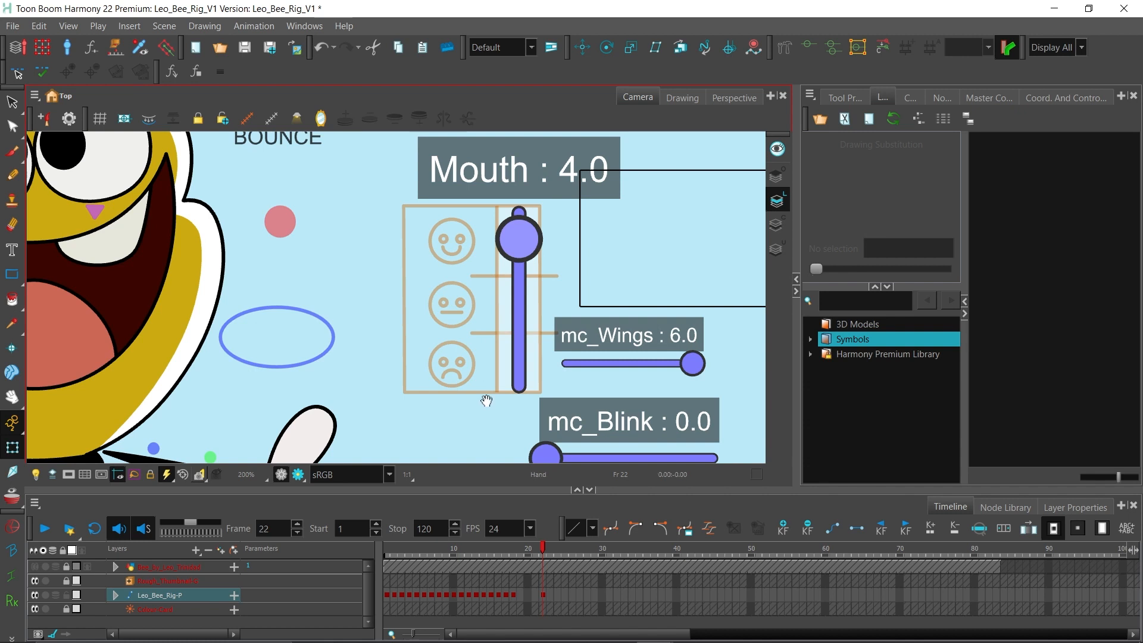
scroll(605, 315, "down", 2)
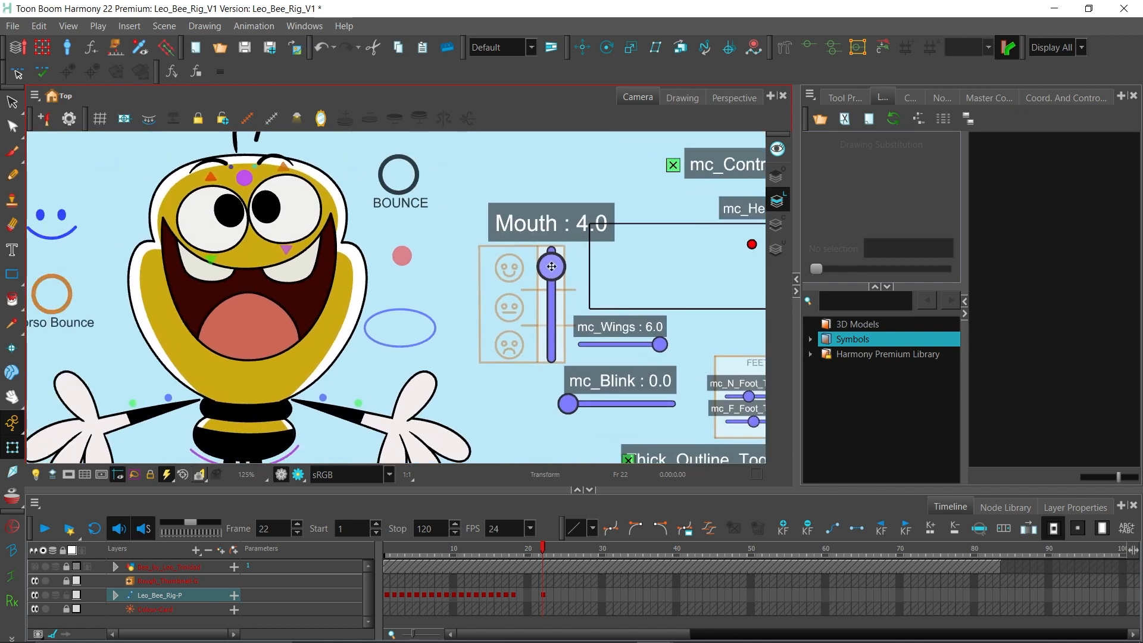
Set the Mouth slider to 7.0 and bring the whole rig into view
mouse_move(552, 267)
left_mouse_down()
mouse_move(551, 361)
mouse_move(551, 279)
left_mouse_up()
key("1")
key("1")
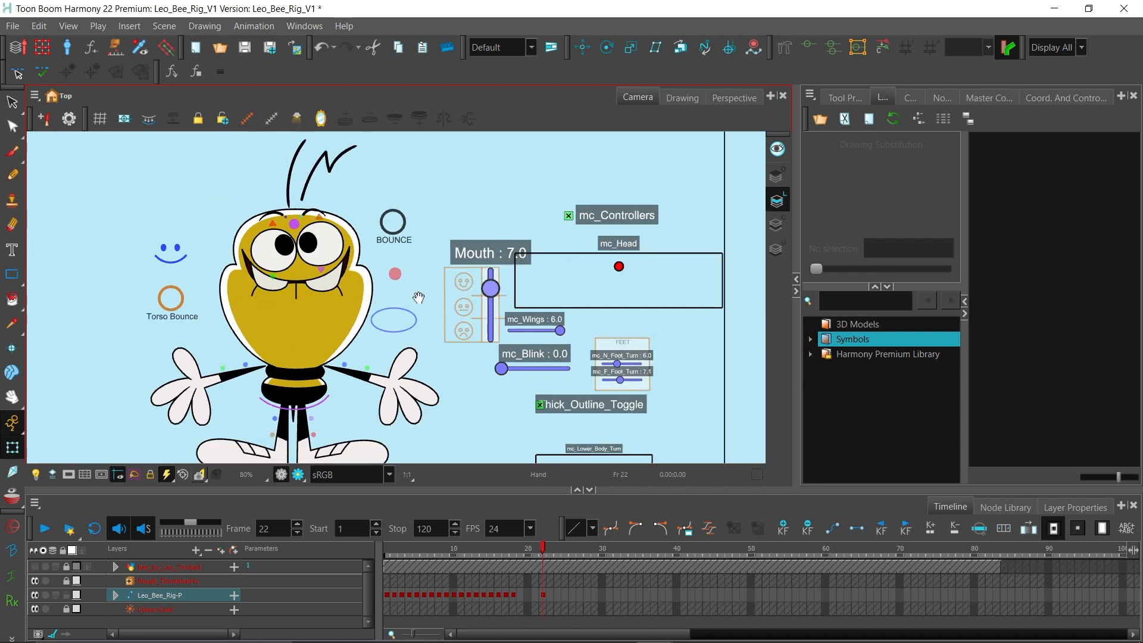
left_click_drag(419, 297, 438, 306)
key("1")
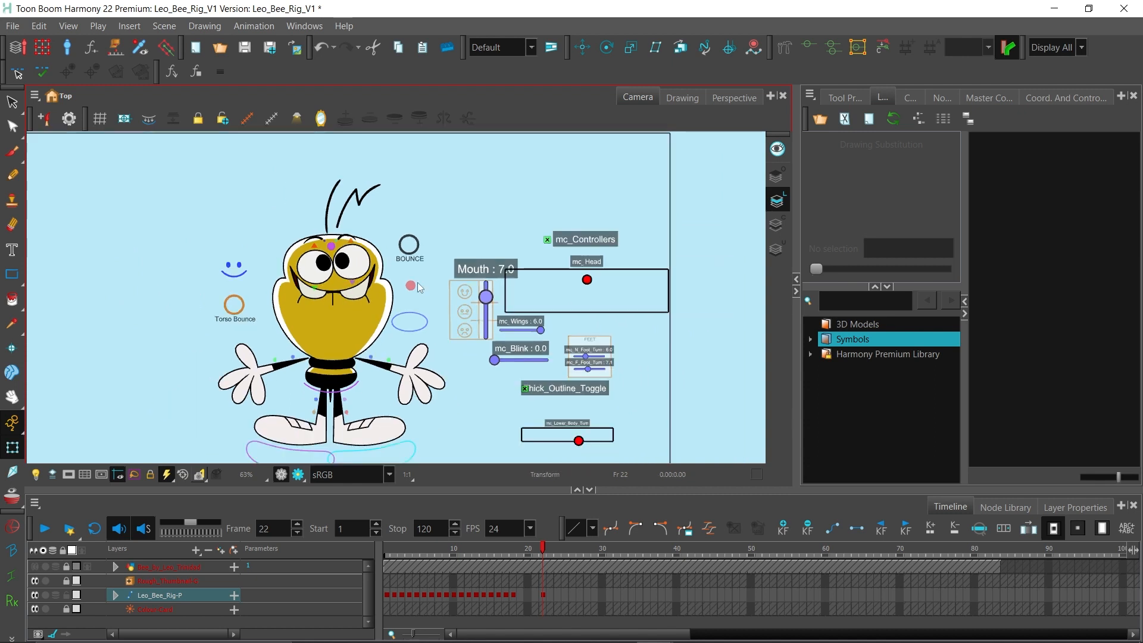
Turn the bee's head to the side with the mc_Head point and set the Mouth slider to 3.0
left_click_drag(554, 307, 619, 292)
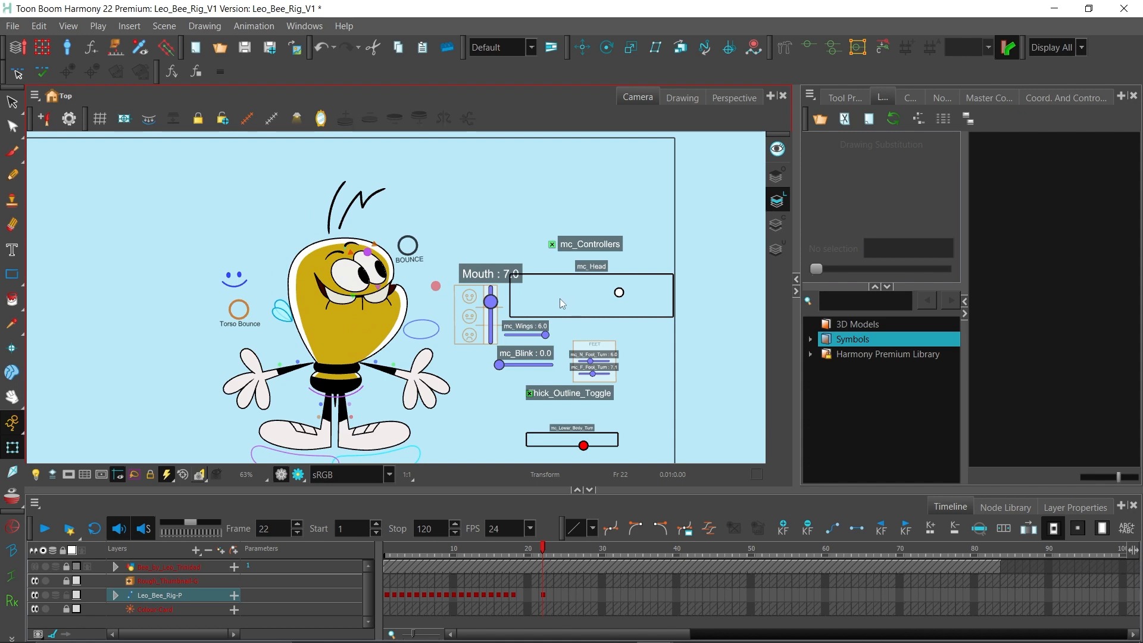
left_click_drag(506, 297, 507, 290)
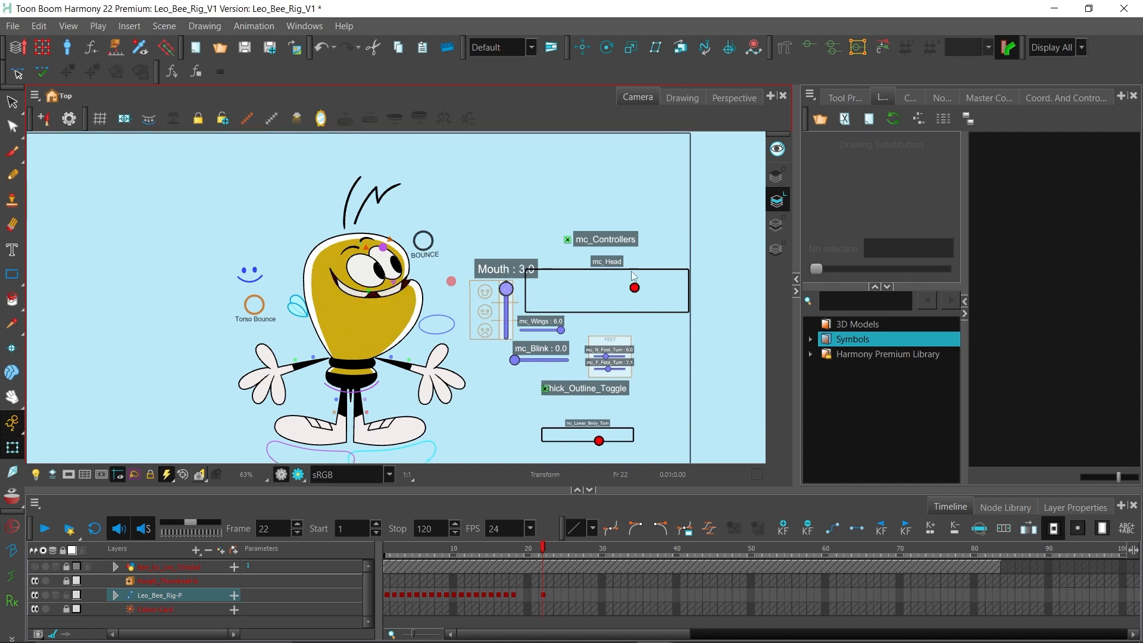
Set the Mouth slider to 4.0 and turn the bee's head to a three-quarter view with the mc_Head point
left_click_drag(635, 288, 621, 286)
left_click_drag(507, 289, 506, 290)
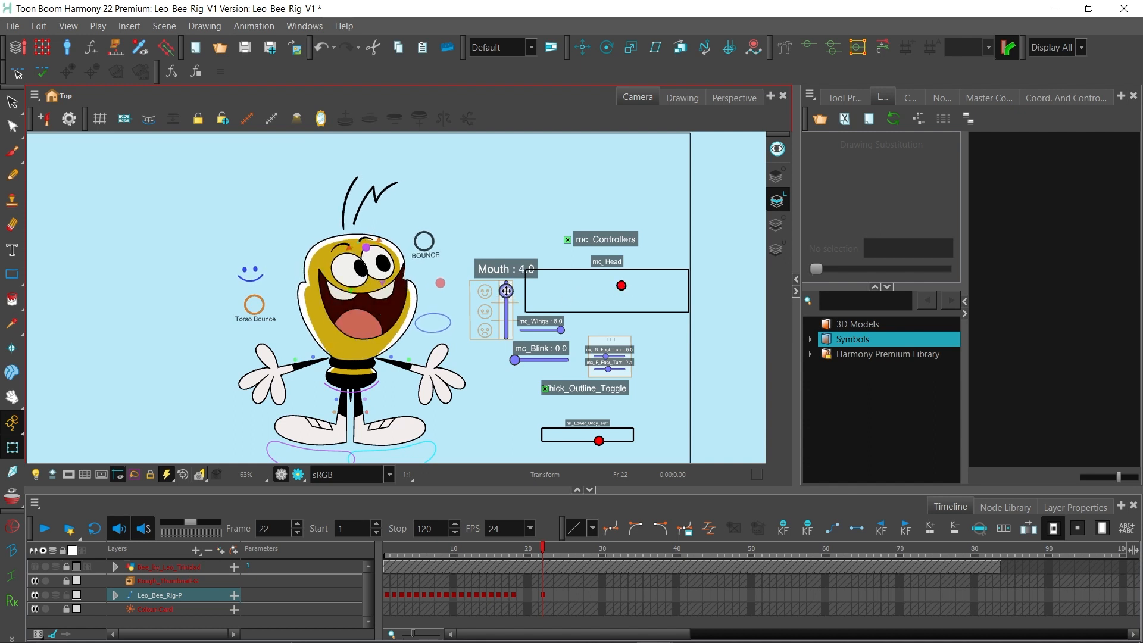
left_click_drag(621, 289, 642, 285)
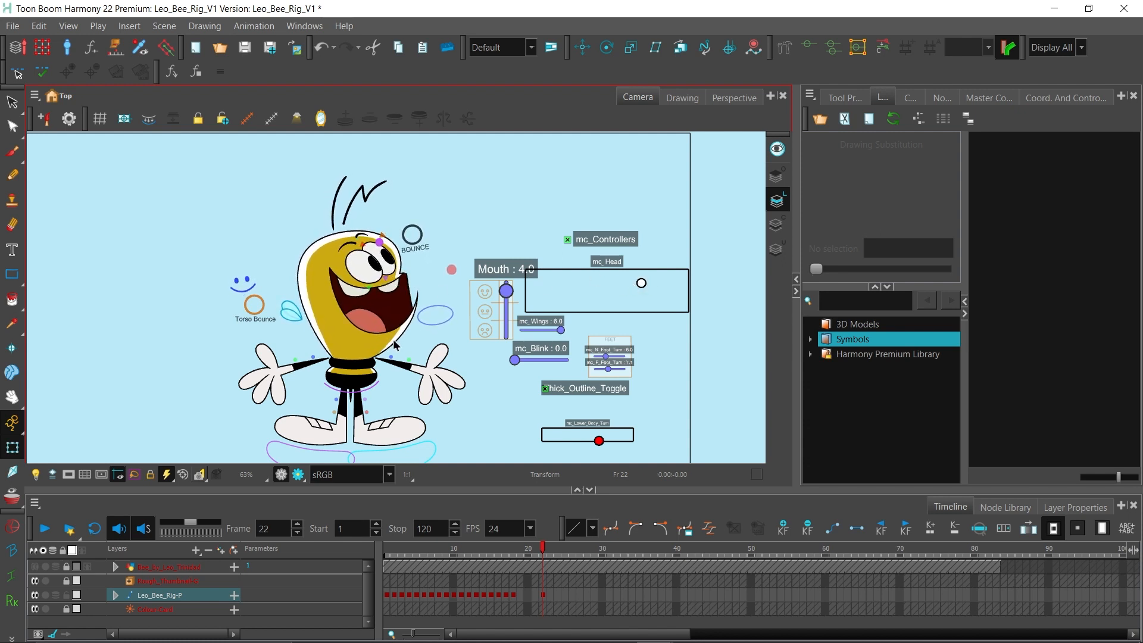
left_click(416, 290)
scroll(444, 301, "up", 2)
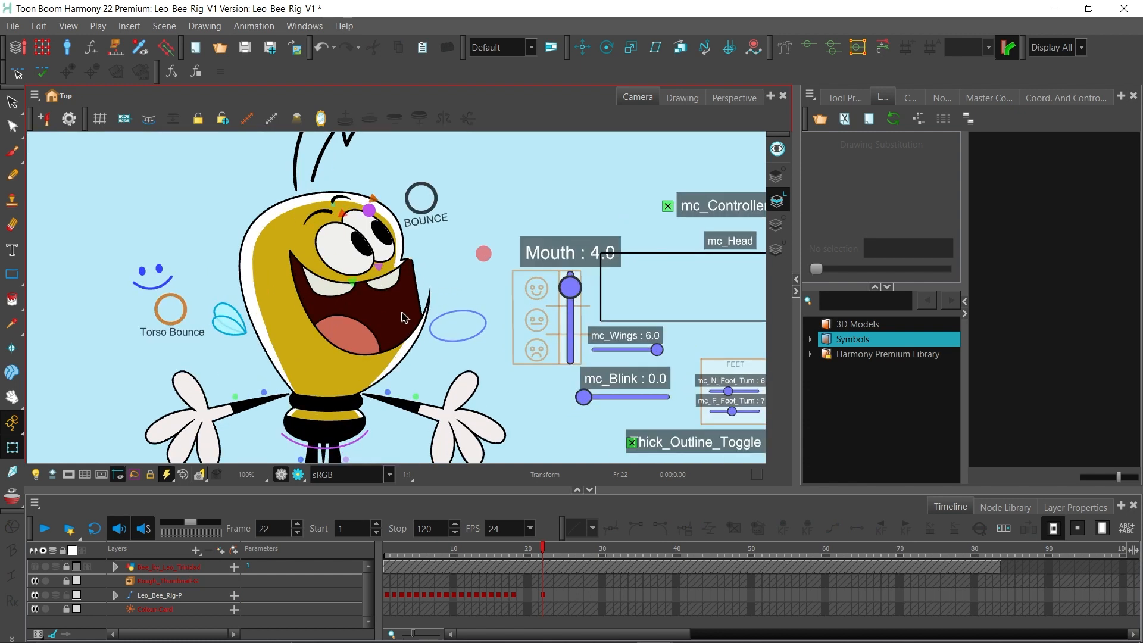
scroll(449, 365, "down", 4)
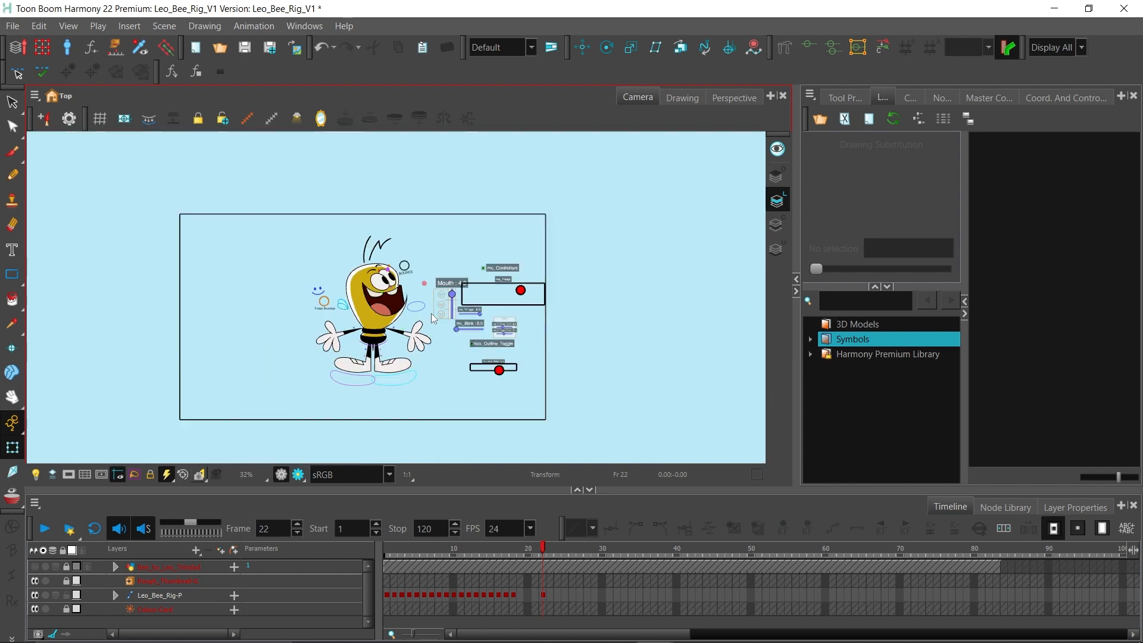
Select the whole bee rig and display its deformation controls on the drawings
mouse_move(431, 313)
left_mouse_down()
mouse_move(459, 352)
mouse_move(444, 324)
left_mouse_up()
left_click(809, 47)
left_click(630, 288)
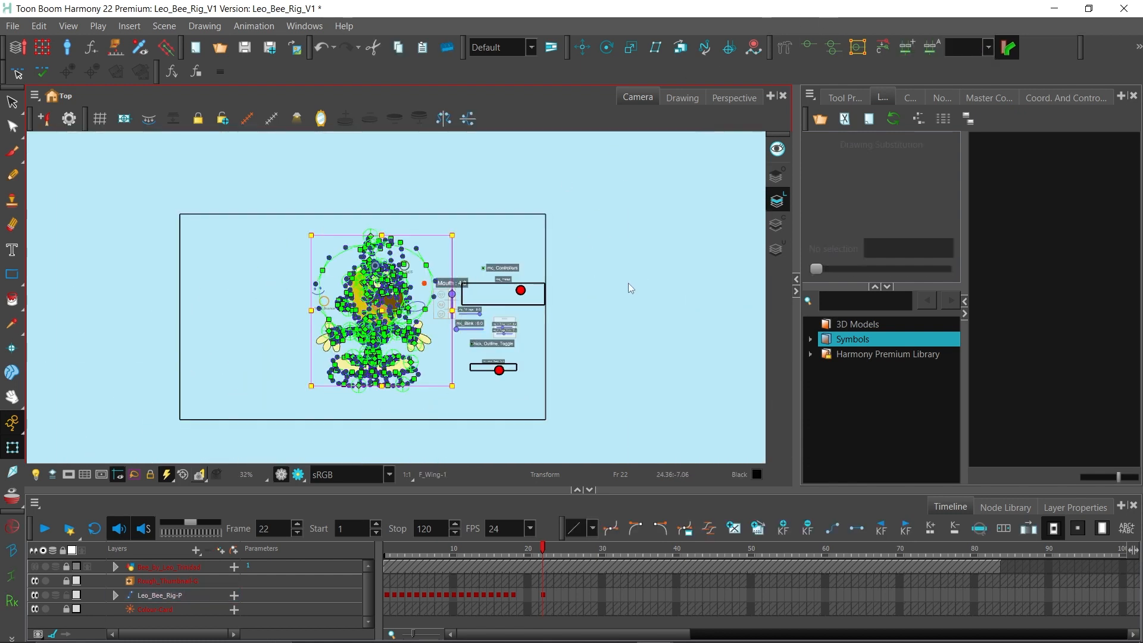
scroll(631, 290, "up", 1)
left_click_drag(631, 290, 675, 256)
scroll(674, 256, "up", 2)
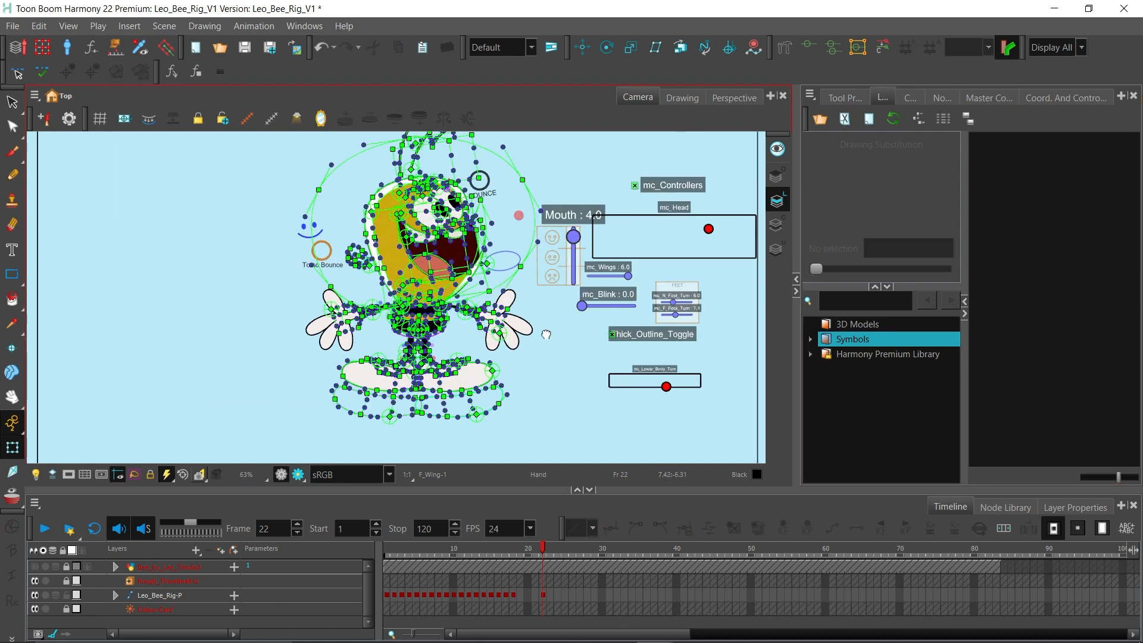
left_click_drag(546, 334, 506, 363)
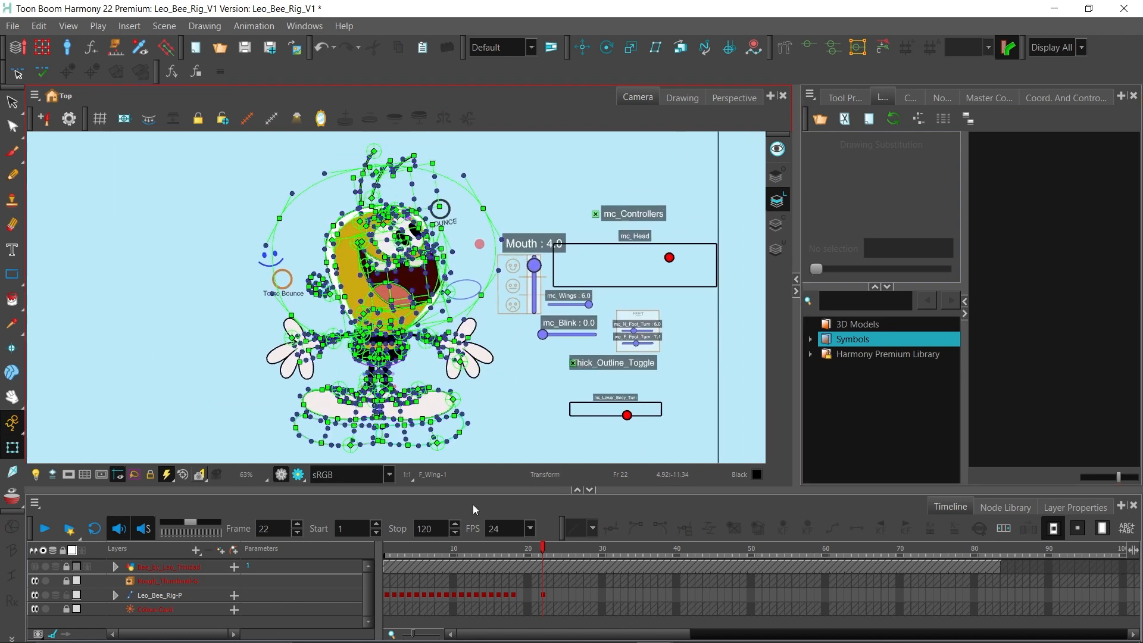
Go to frame 10 to examine the front pose with the deformation controls shown
left_click_drag(467, 551, 460, 559)
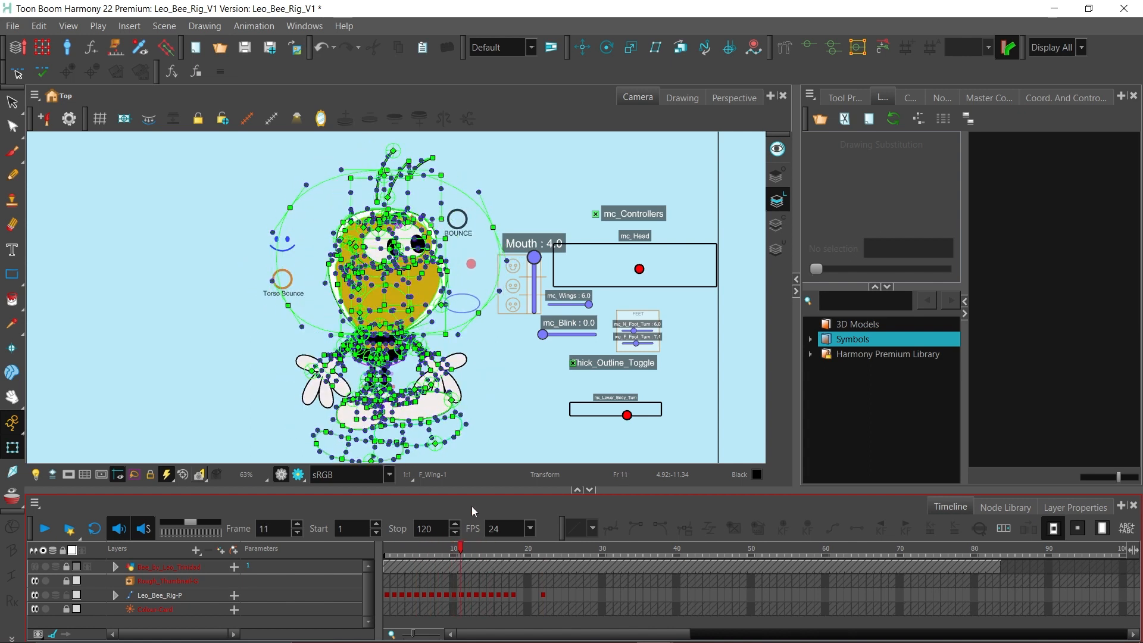
left_click(456, 551)
left_click_drag(507, 439, 507, 392)
key("2")
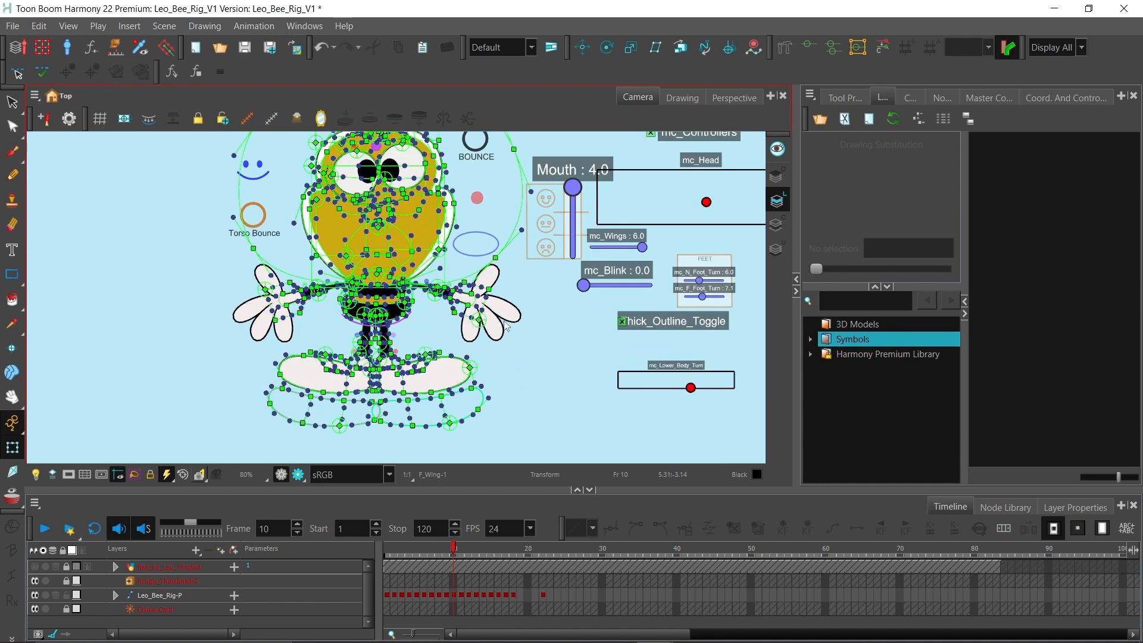
Try drawing substitution 2 on the F_Hand-THUMB hand, undo the swap and clear the selection
key("1")
left_click_drag(495, 340, 490, 366)
left_click(477, 334)
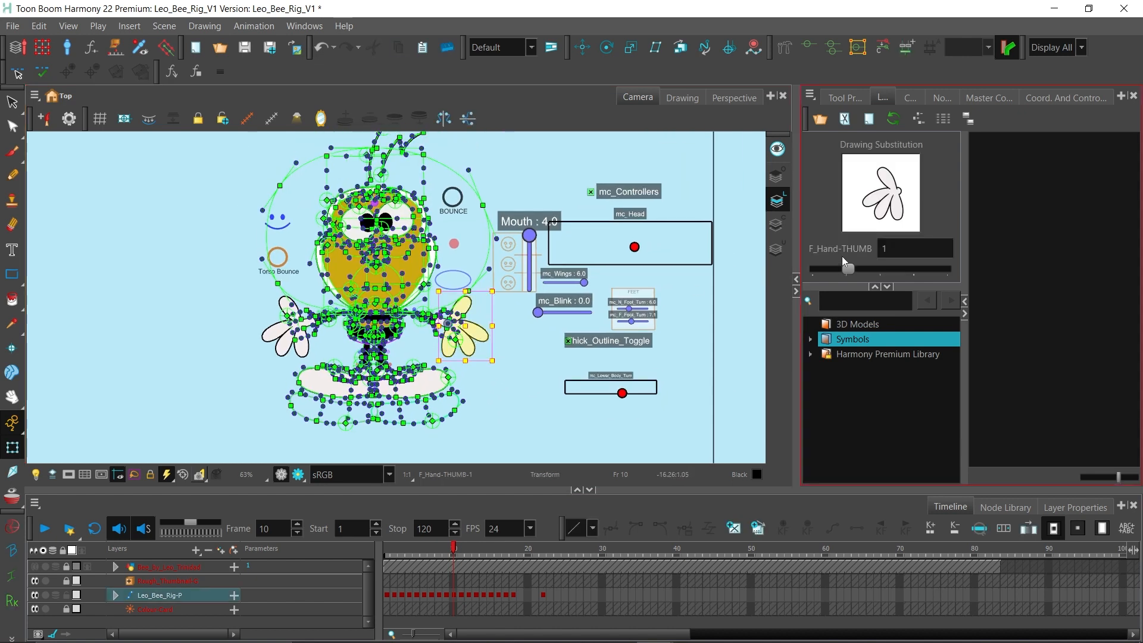
left_click_drag(855, 266, 884, 269)
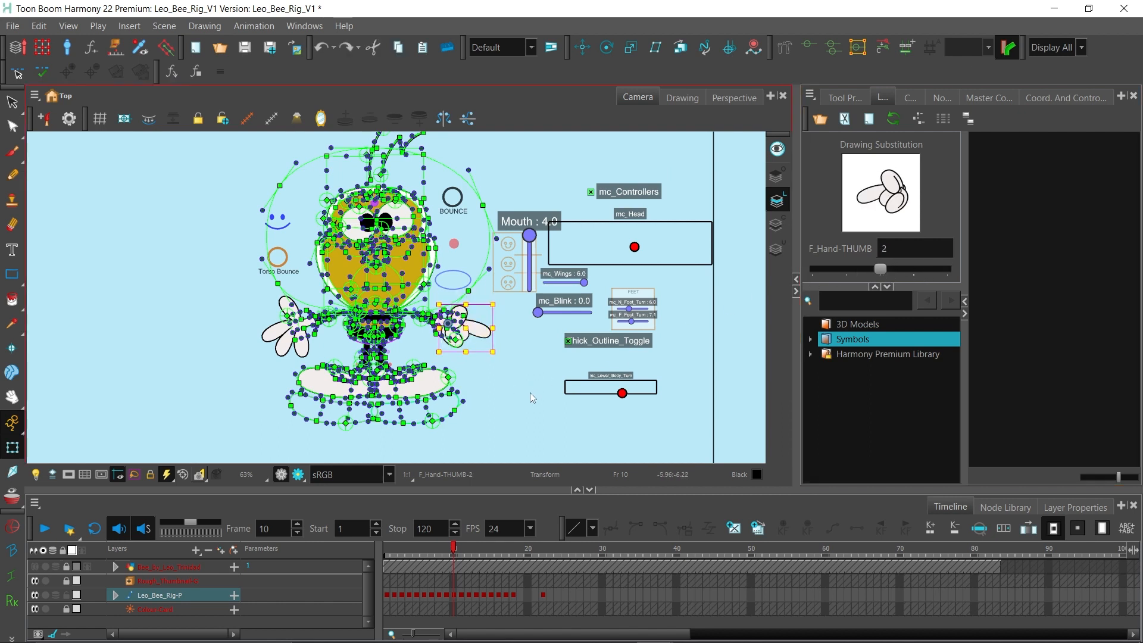
key("ctrl+z")
left_click(516, 401)
Hide the rig's deformation controls and return to frame 22
left_click_drag(528, 329, 517, 341)
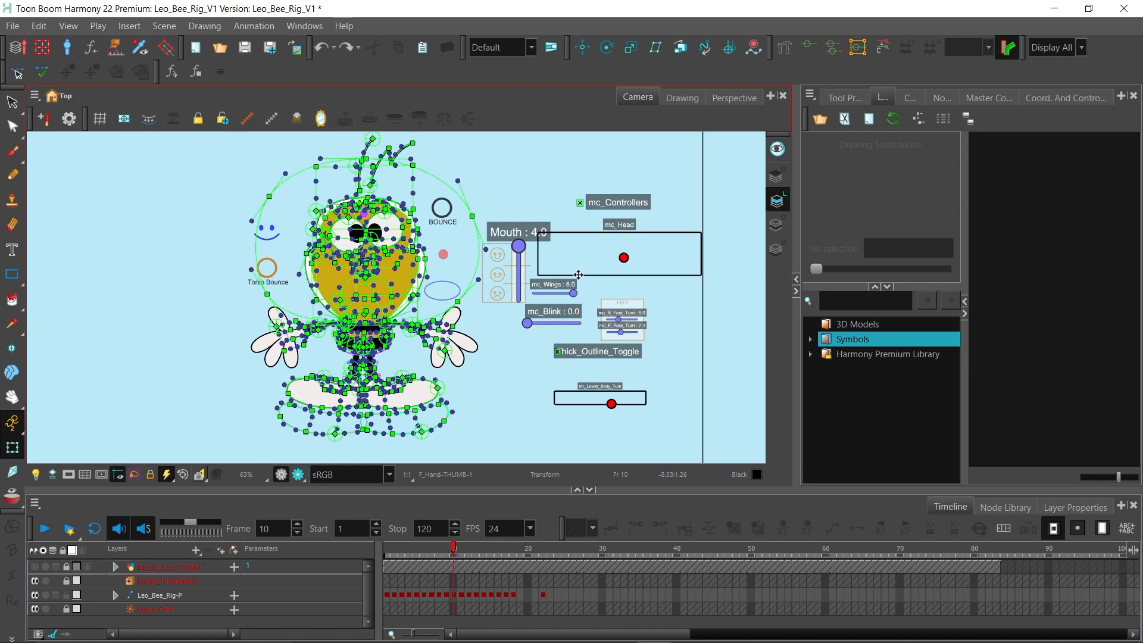
left_click(810, 47)
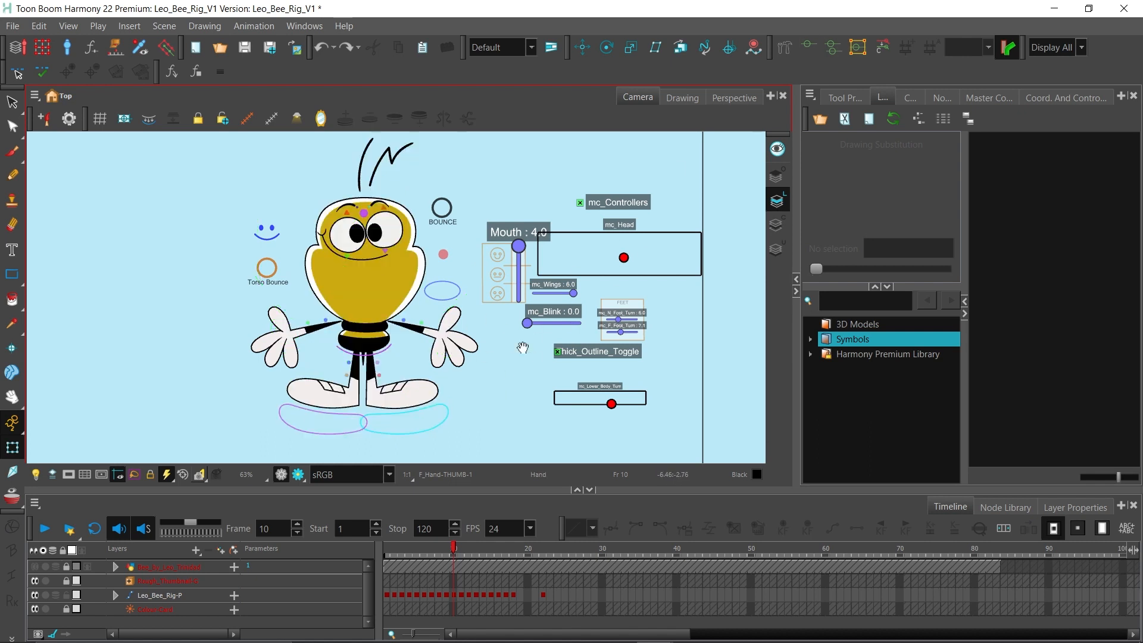
key("1")
left_click_drag(522, 347, 502, 400)
key("2")
left_click(545, 553)
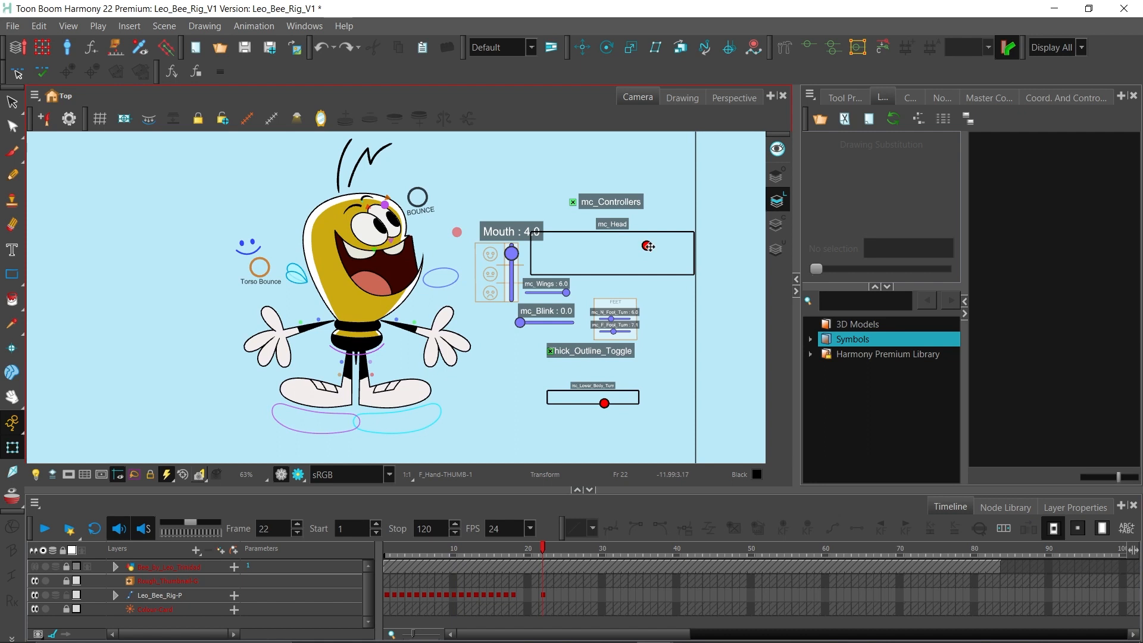
Turn the bee's head to face front with the mc_Head point, with the Mouth slider at 4.0
left_click_drag(648, 246, 616, 254)
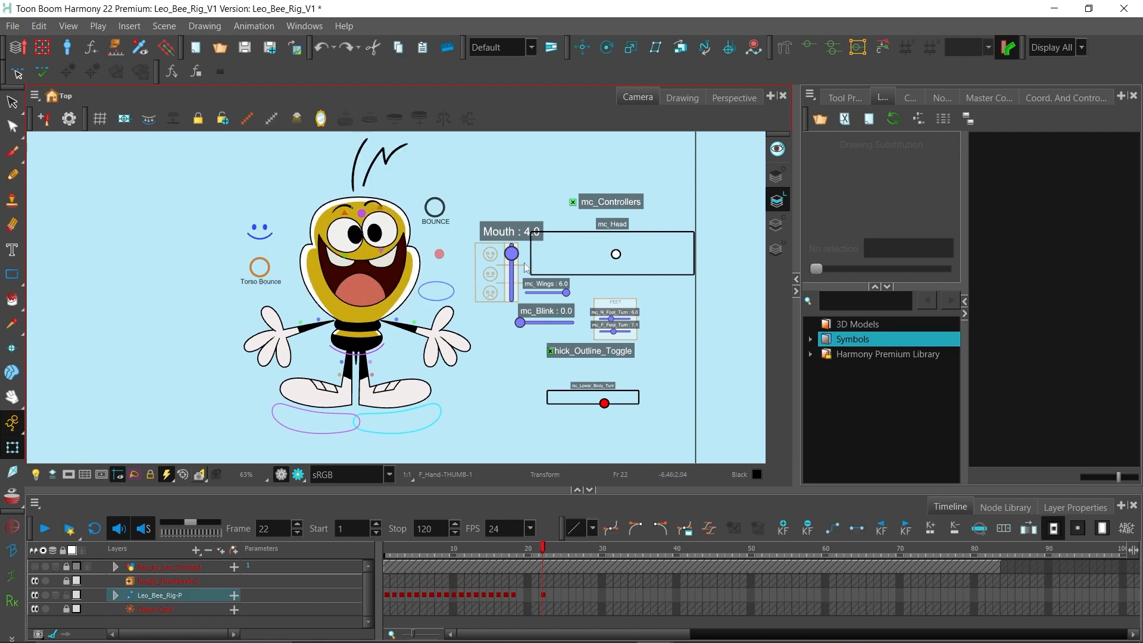
mouse_move(513, 254)
left_mouse_down()
mouse_move(512, 268)
mouse_move(510, 258)
left_mouse_up()
left_click_drag(473, 304, 547, 313)
key("2")
key("2")
Select the Upper_Teeth_H handle beside the head, try moving the upper teeth twice and undo each move
left_click_drag(608, 250, 572, 263)
left_click(547, 269)
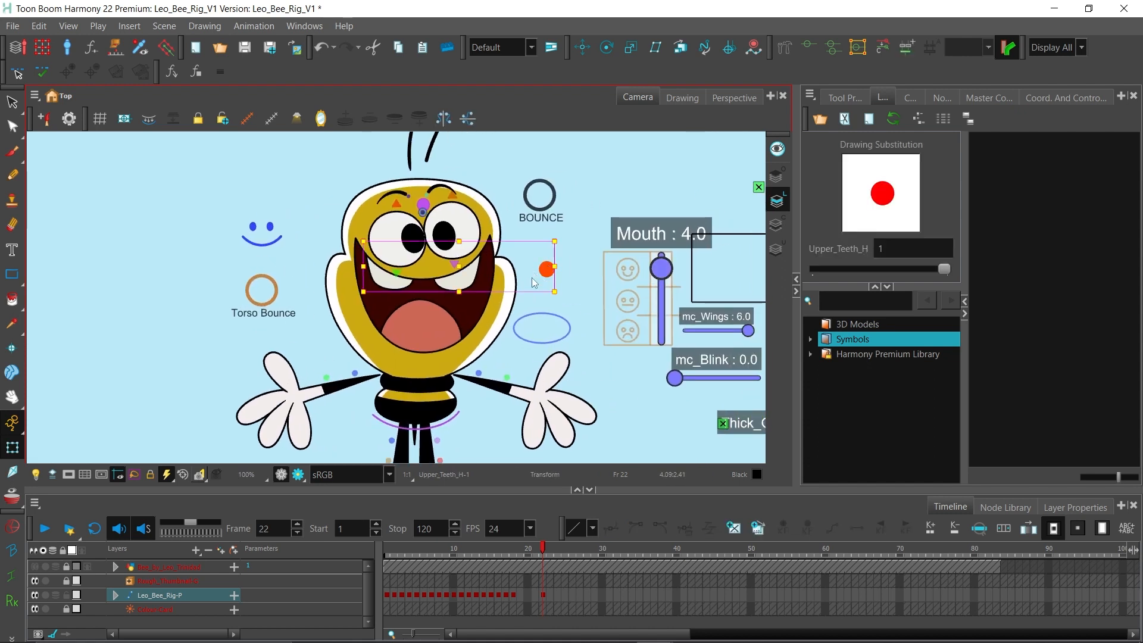
key("2")
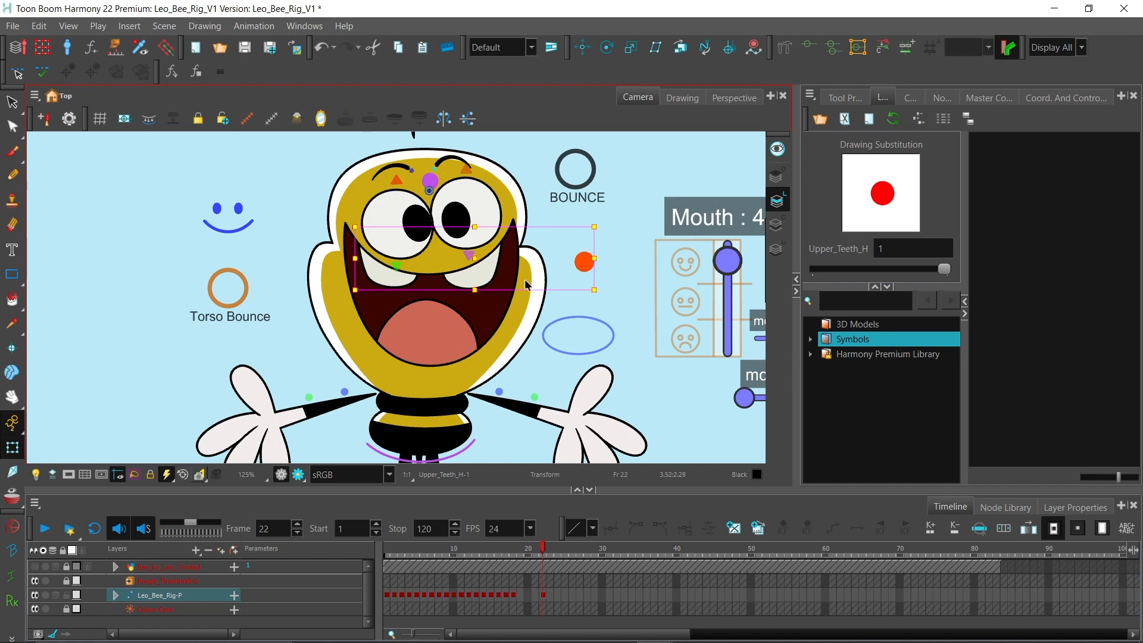
left_click_drag(471, 260, 482, 271)
key("ctrl+z")
left_click_drag(476, 262, 465, 300)
key("ctrl+z")
Select the Tongue_Handle ellipse, try moving the tongue, undo the move and clear the selection
left_click(549, 337)
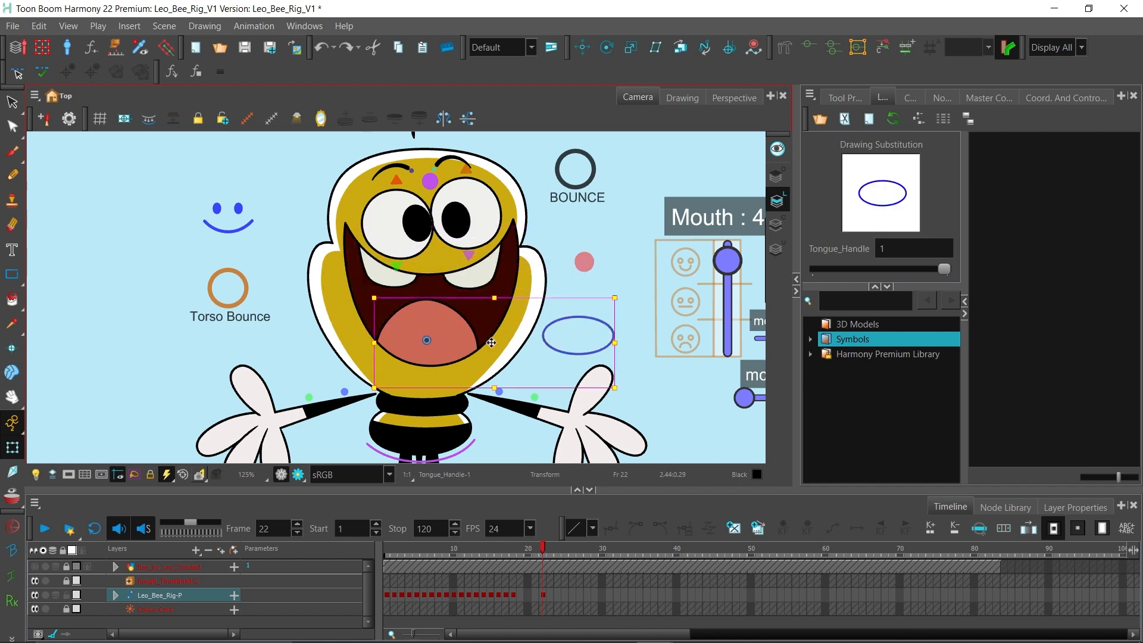
mouse_move(491, 342)
left_mouse_down()
mouse_move(494, 331)
mouse_move(505, 344)
left_mouse_up()
key("ctrl+z")
left_click(591, 266)
key("1")
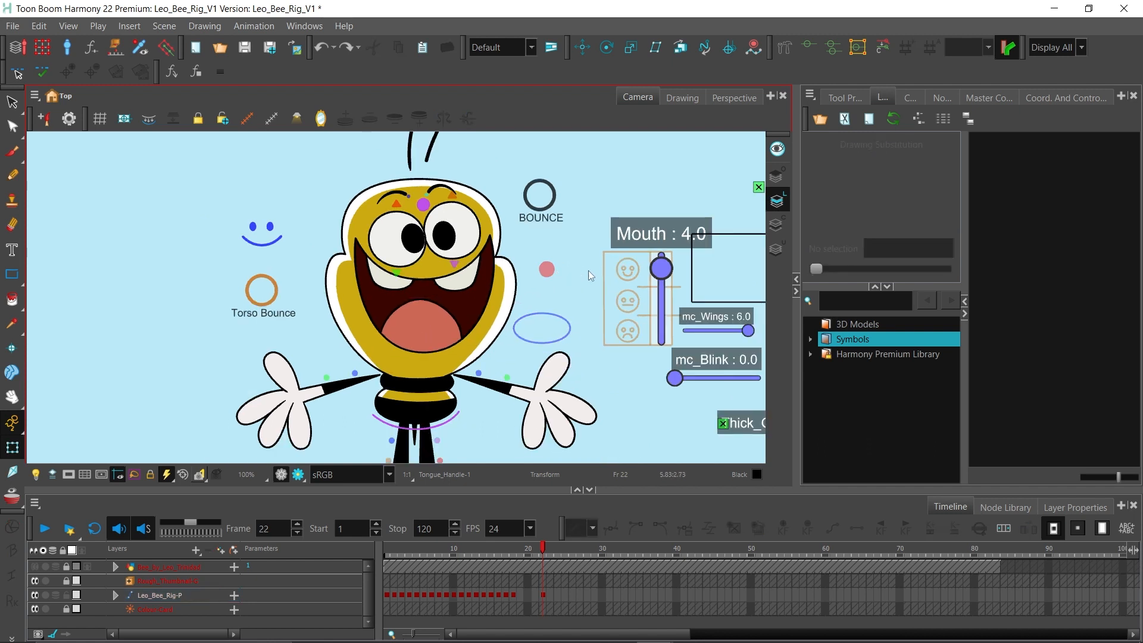
Display the deformation controls of the bee's tongue and clear the selection
left_click_drag(563, 296, 562, 278)
left_click(440, 312)
left_click(808, 47)
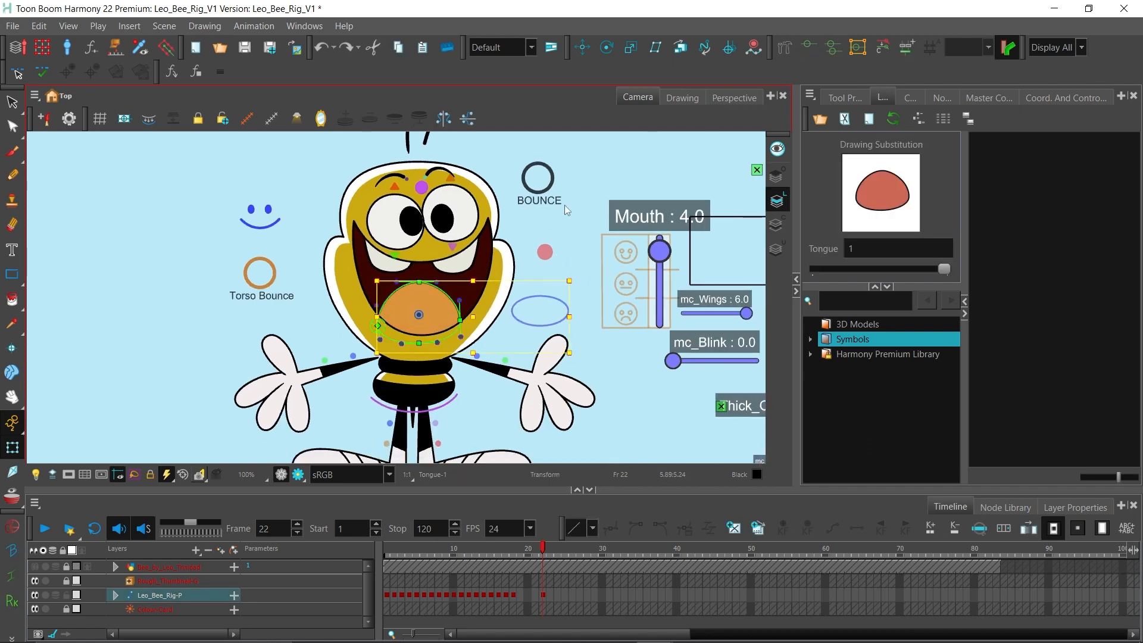
left_click(553, 235)
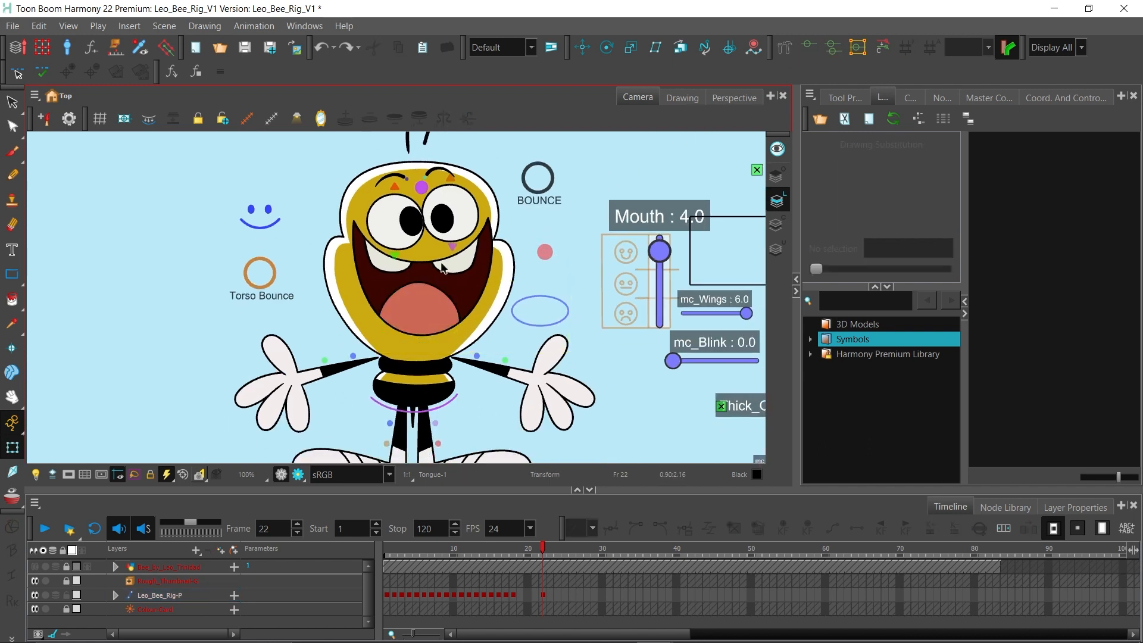
Set the Mouth slider to 2.0 for a closed smile
key("space")
left_click_drag(563, 272, 576, 309)
key("2")
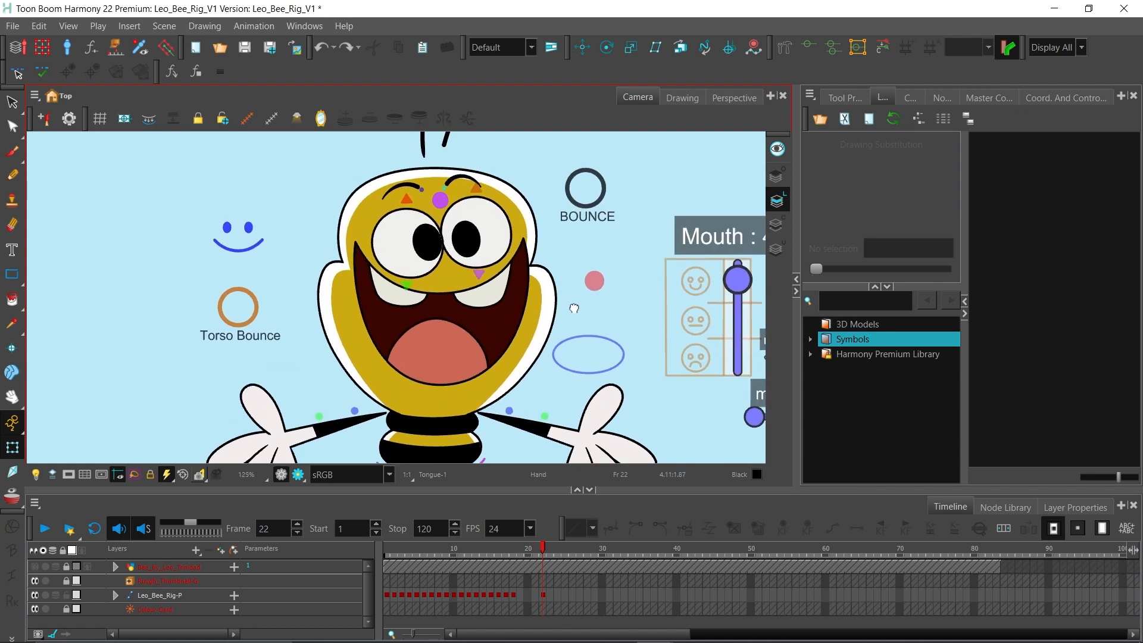
key("1")
key("2")
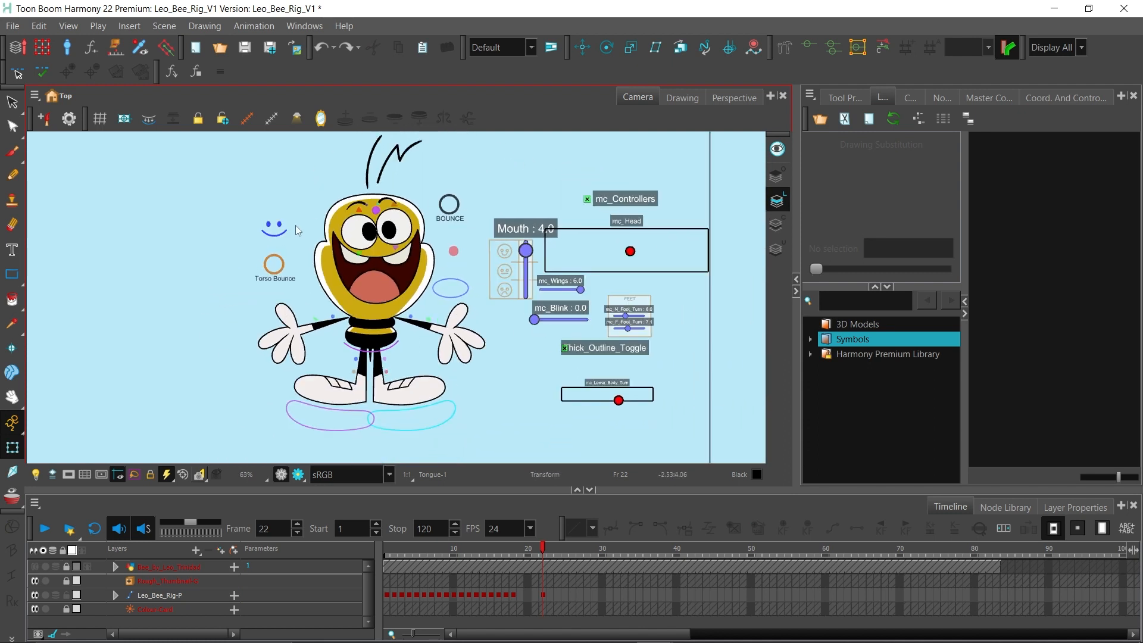
scroll(503, 289, "up", 1)
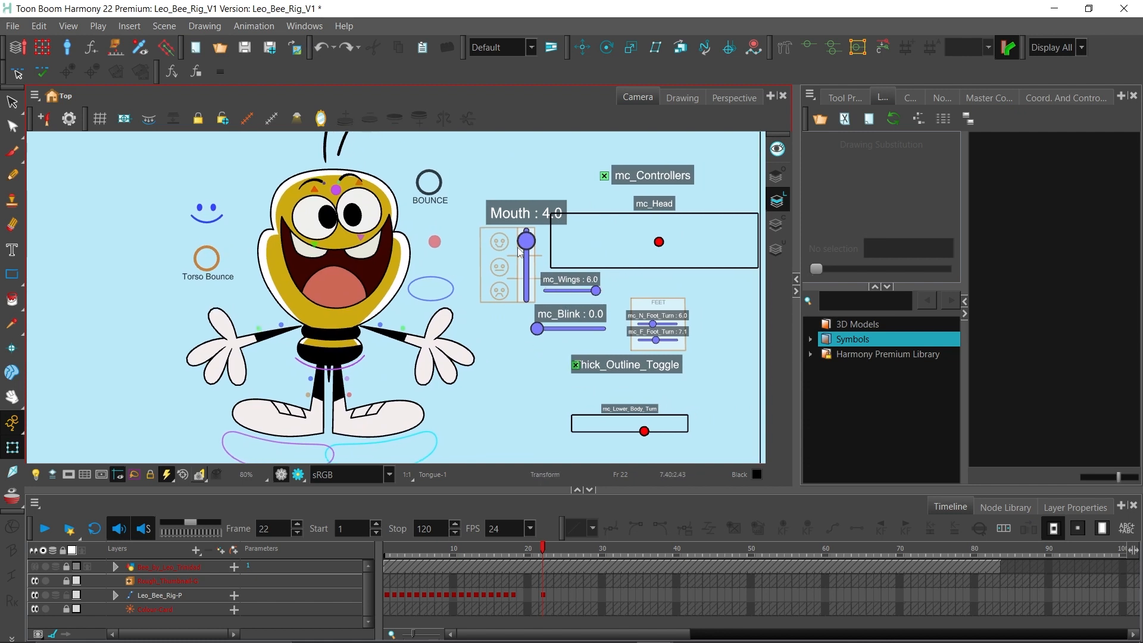
left_click_drag(528, 239, 528, 230)
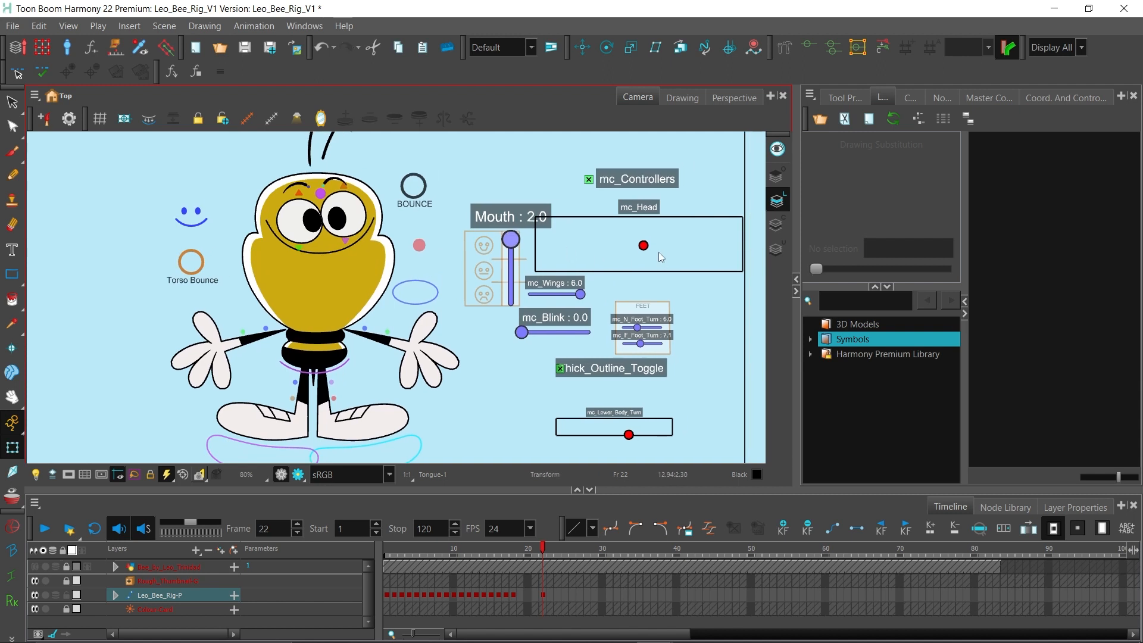
Turn the bee's head to the back view with mc_Head and try the mc_Wings slider at 3.0 and 4.0
left_click_drag(643, 246, 745, 237)
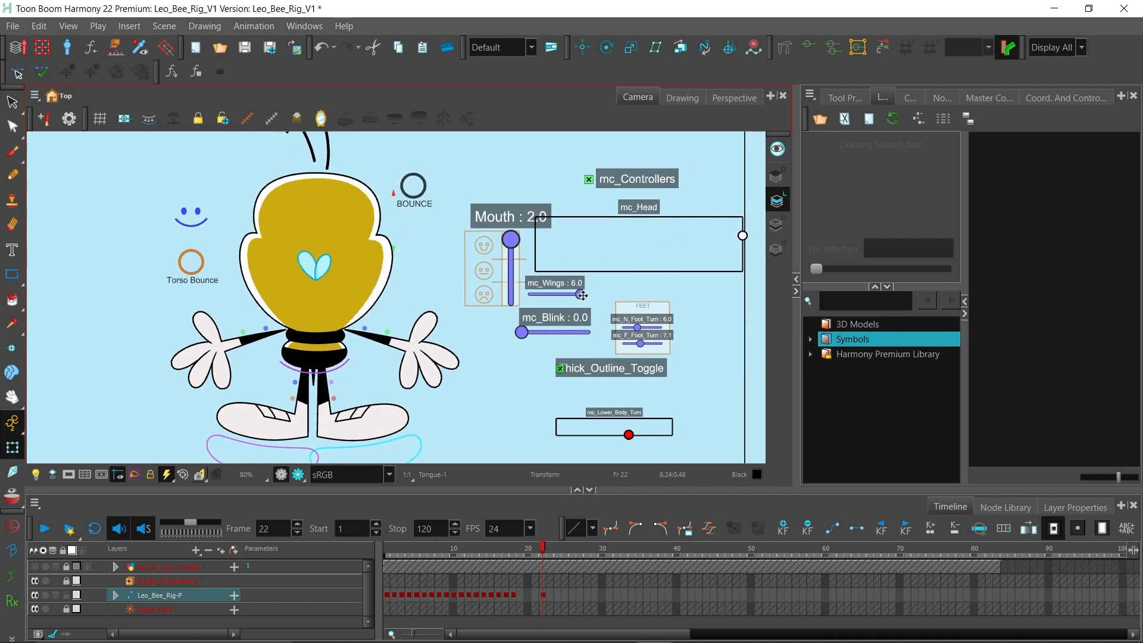
left_click_drag(581, 295, 544, 294)
left_click(340, 285)
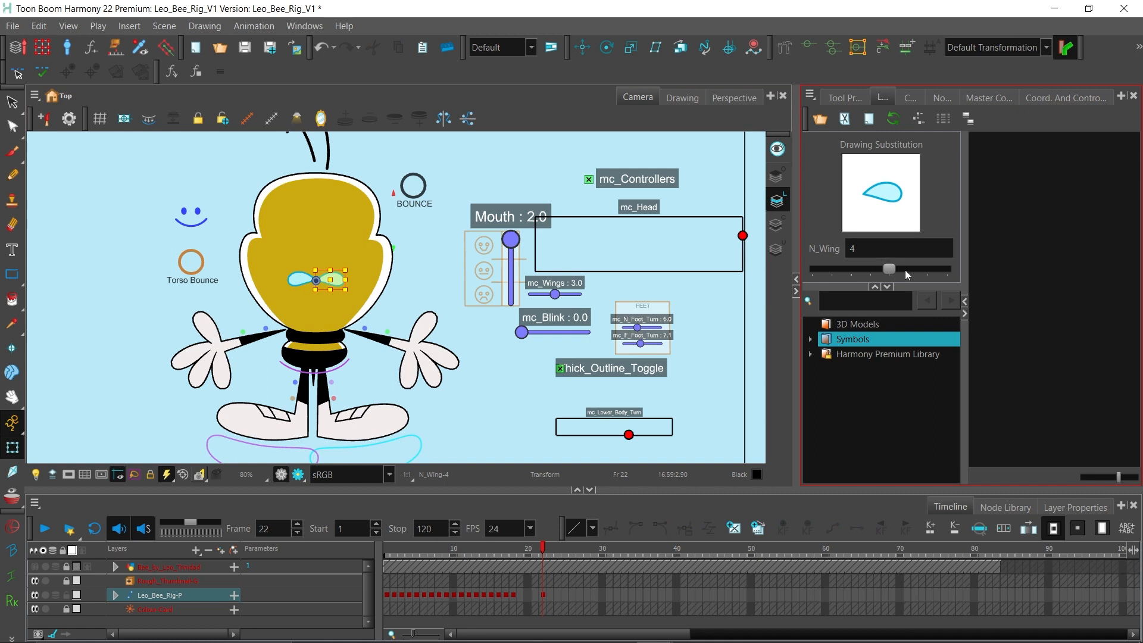
left_click(602, 287)
left_click_drag(555, 294, 579, 298)
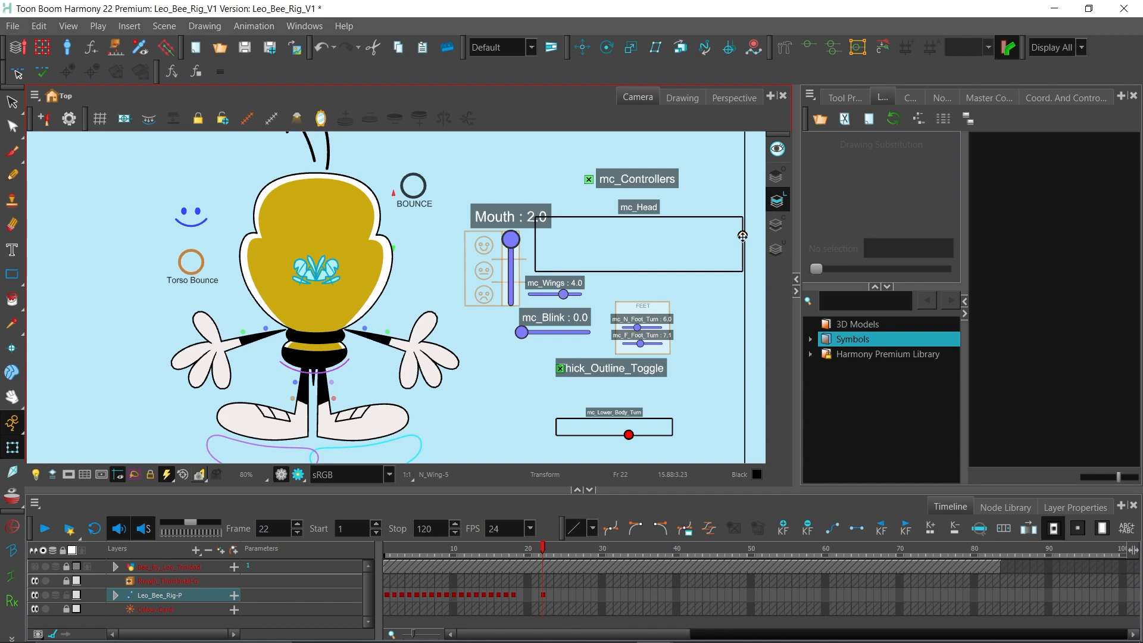
Turn the bee's head to the side view with mc_Head and set the mc_Wings slider to 0.0
left_click_drag(743, 235, 698, 242)
left_click_drag(563, 294, 524, 298)
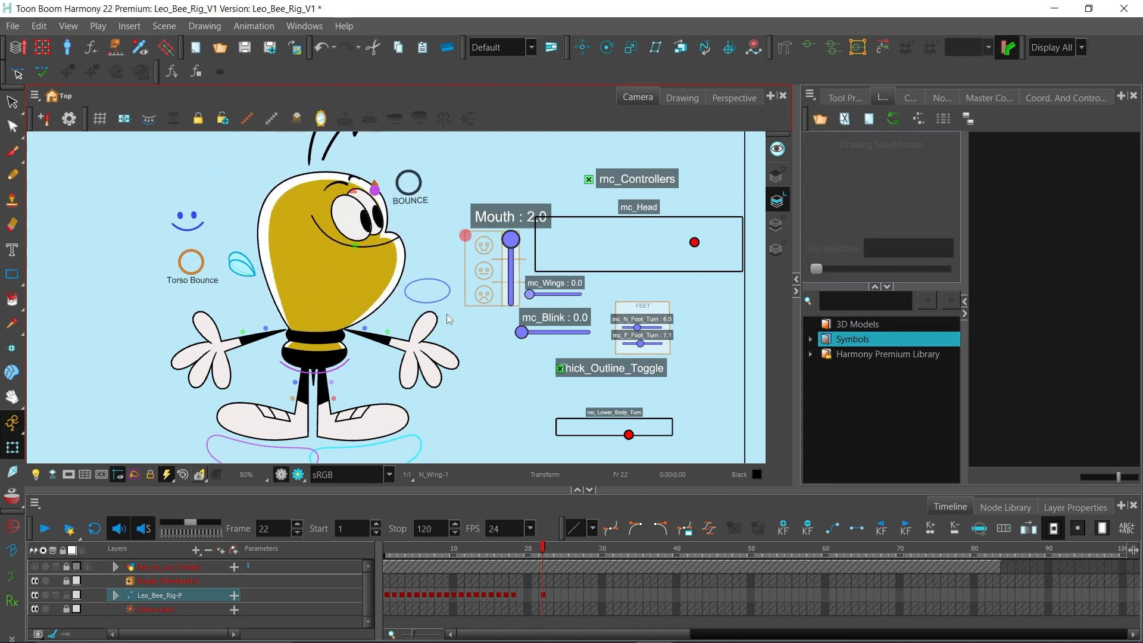
left_click(481, 324)
Turn the bee's head back to the front with mc_Head and close the eyes with mc_Blink at 3.0
left_click_drag(694, 243, 646, 244)
left_click_drag(573, 297, 559, 292)
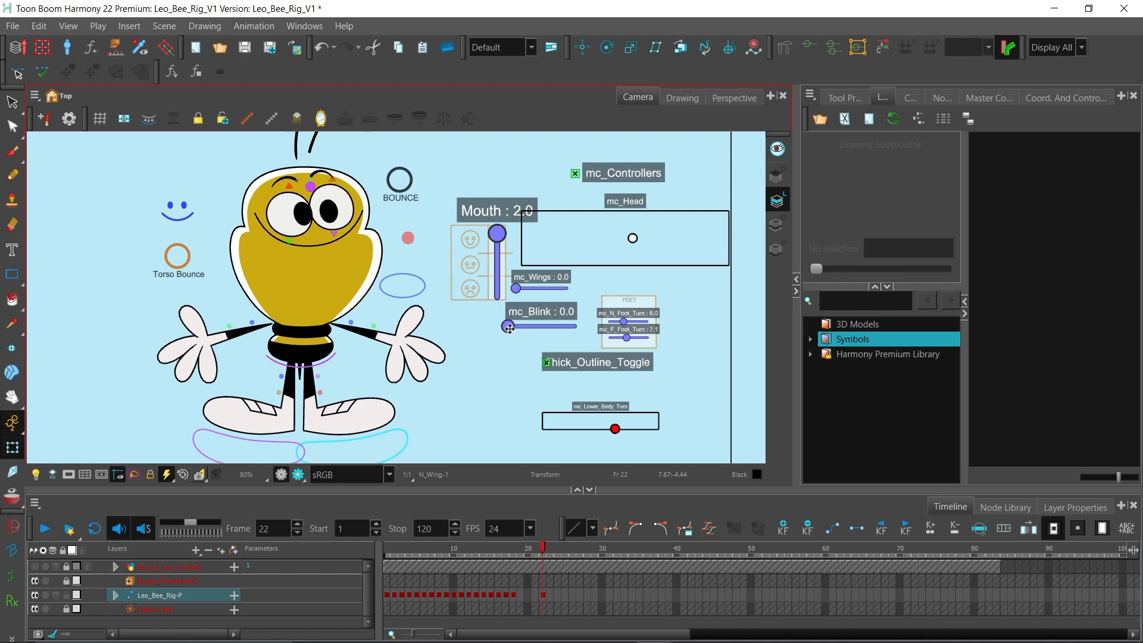
left_click_drag(509, 327, 576, 337)
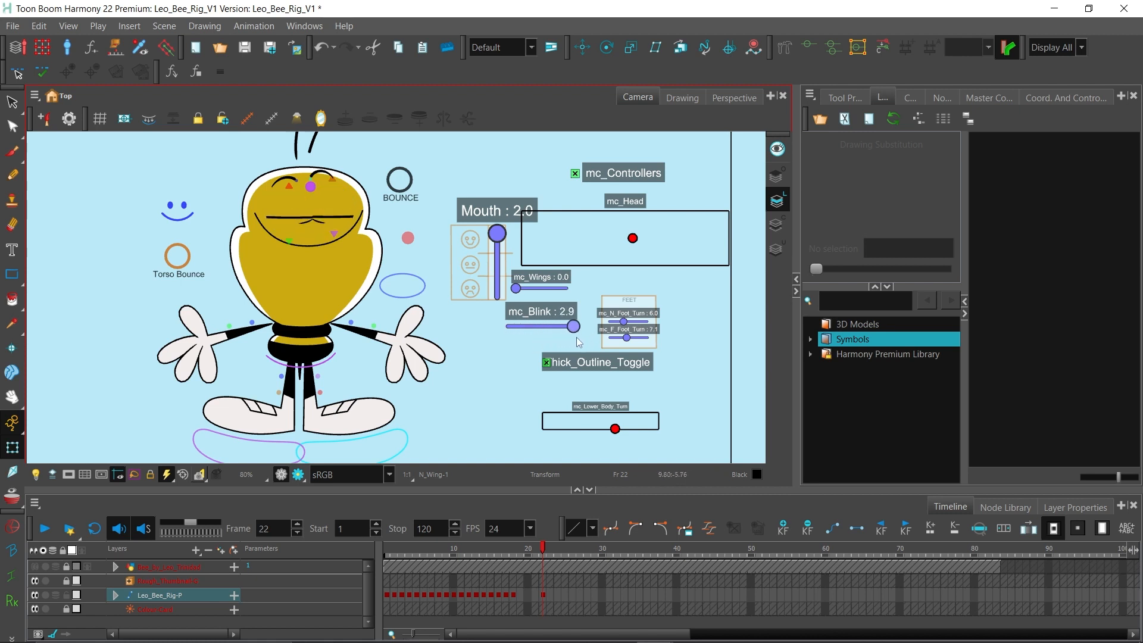
mouse_move(634, 239)
left_mouse_down()
mouse_move(700, 255)
mouse_move(666, 240)
mouse_move(692, 235)
mouse_move(671, 249)
mouse_move(668, 230)
mouse_move(648, 224)
mouse_move(615, 234)
mouse_move(633, 242)
left_mouse_up()
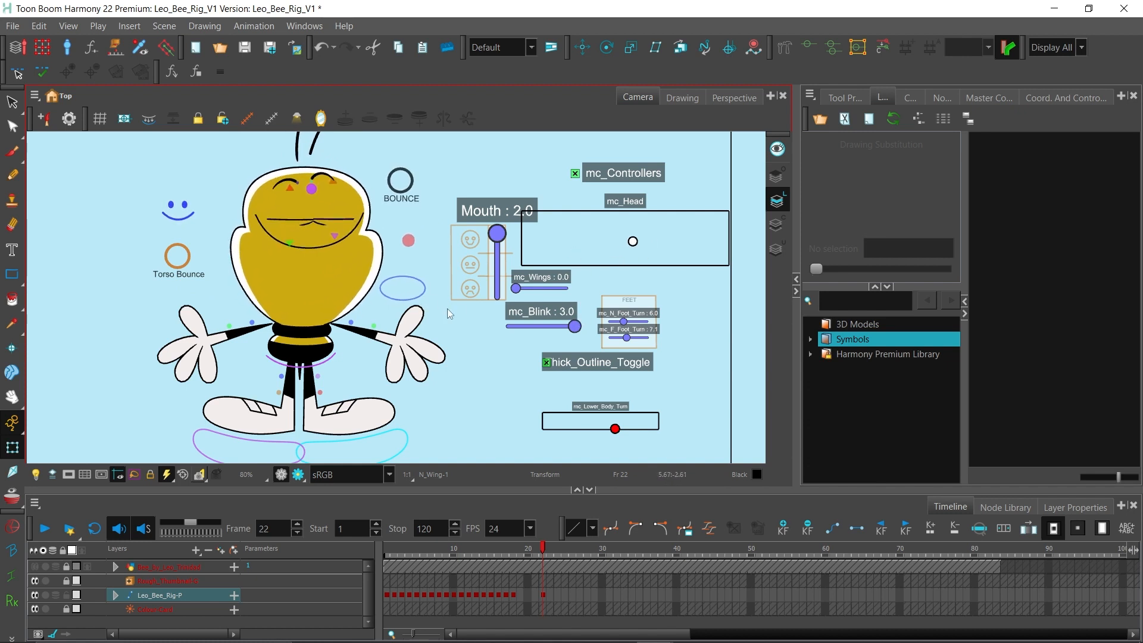
Open the bee's eyes with mc_Blink at 0.0 and set the mc_F_Foot_Turn slider to 6.0
left_click_drag(575, 324, 438, 340)
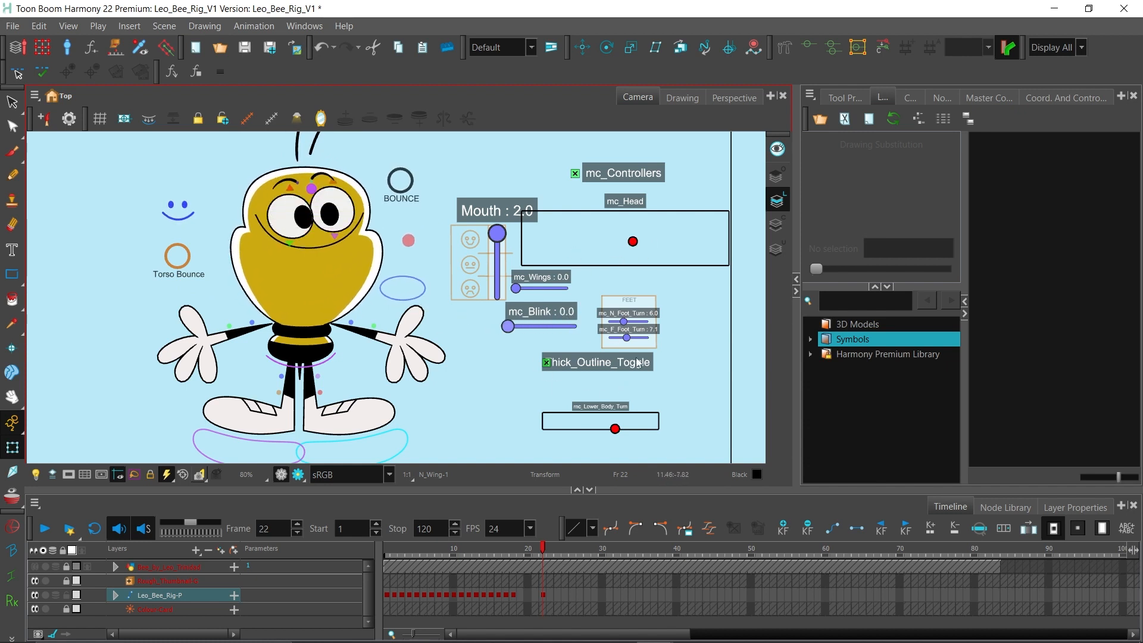
left_click_drag(623, 321, 630, 346)
left_click_drag(501, 413, 534, 397)
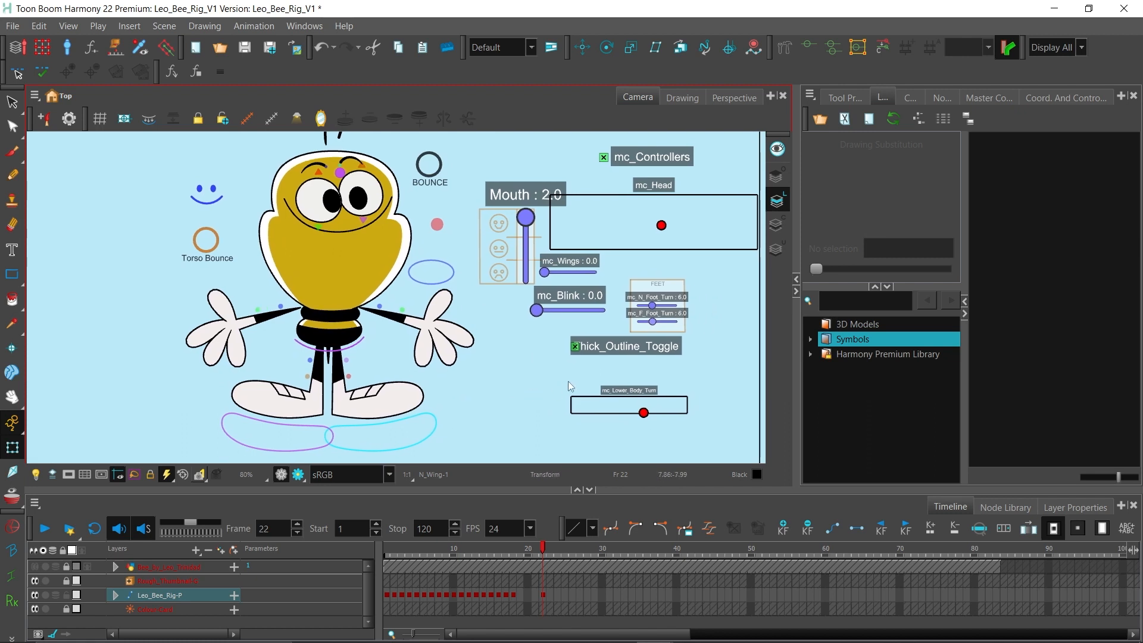
left_click(516, 395)
left_click_drag(538, 403, 540, 402)
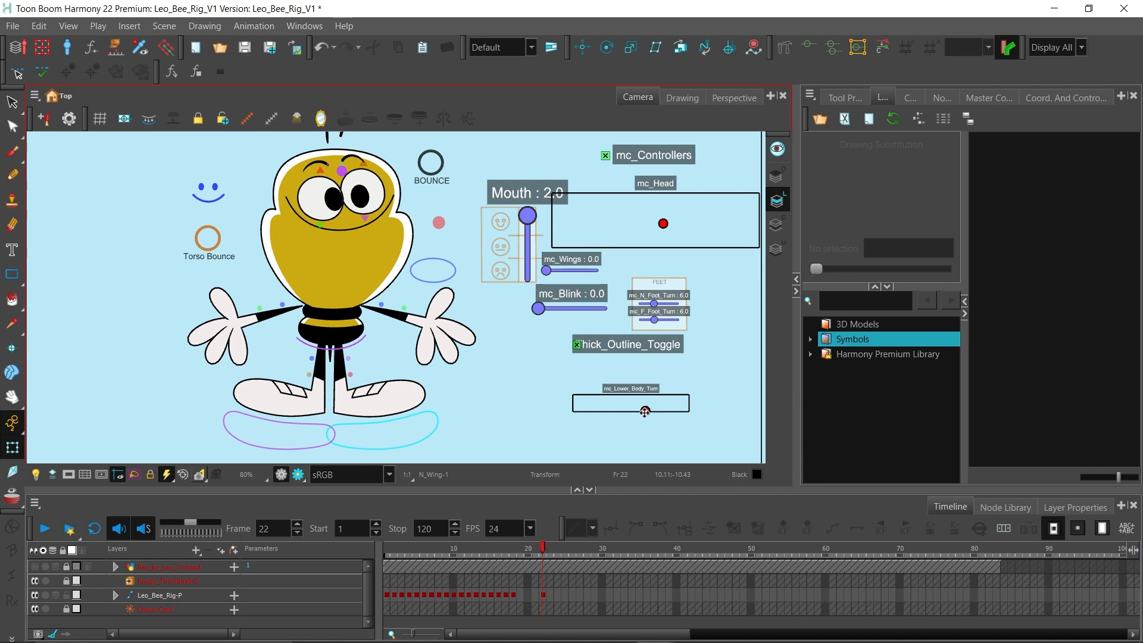
Turn the bee's lower body with mc_Lower_Body_Turn and the head with mc_Head, and bring both back to the front
mouse_move(646, 411)
left_mouse_down()
mouse_move(626, 414)
mouse_move(679, 417)
mouse_move(598, 427)
mouse_move(657, 426)
left_mouse_up()
left_click_drag(664, 223, 734, 211)
mouse_move(654, 412)
left_mouse_down()
mouse_move(687, 419)
mouse_move(592, 420)
mouse_move(638, 421)
left_mouse_up()
left_click_drag(733, 211, 659, 224)
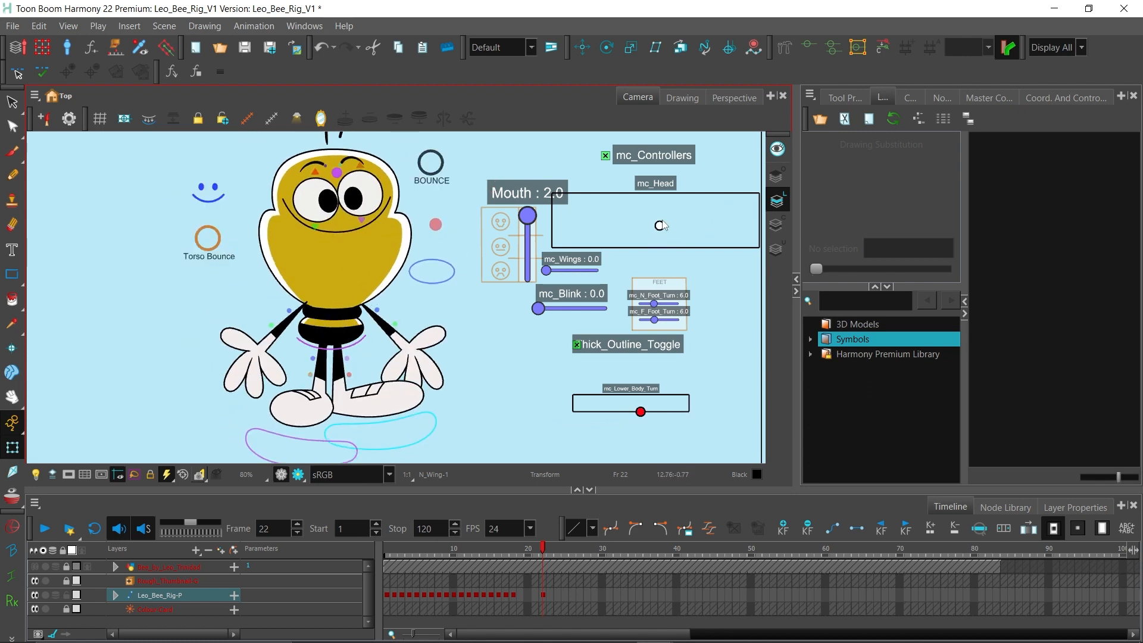
mouse_move(641, 412)
left_mouse_down()
mouse_move(615, 409)
mouse_move(635, 409)
left_mouse_up()
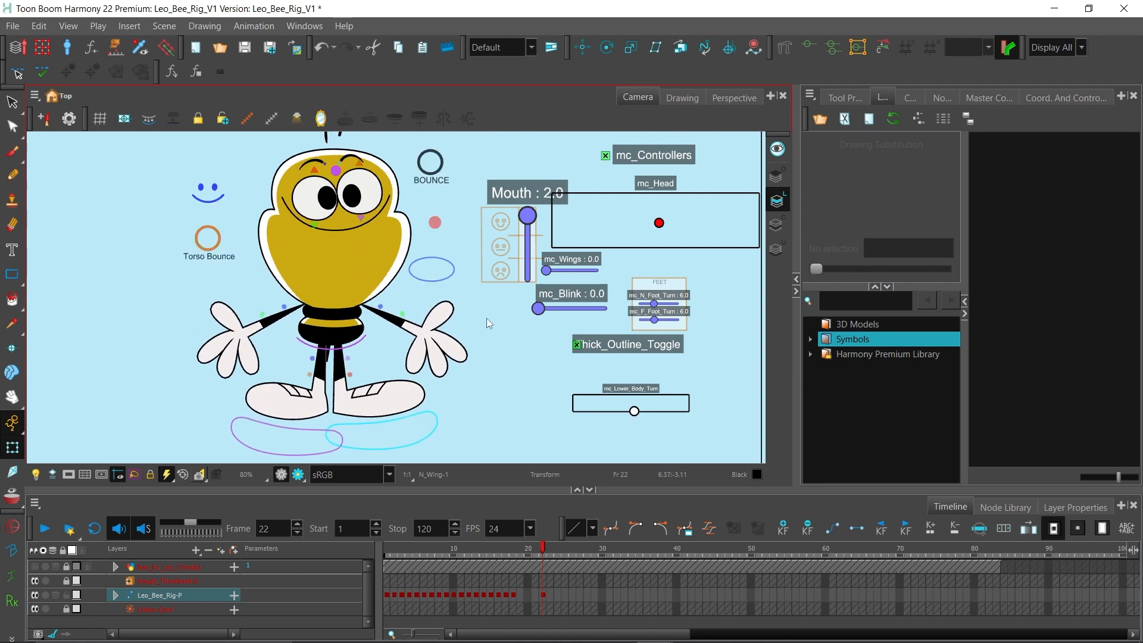
Try squashing the bee's head downward with the BOUNCE control and undo the change
scroll(424, 268, "up", 2)
left_click_drag(424, 268, 579, 390)
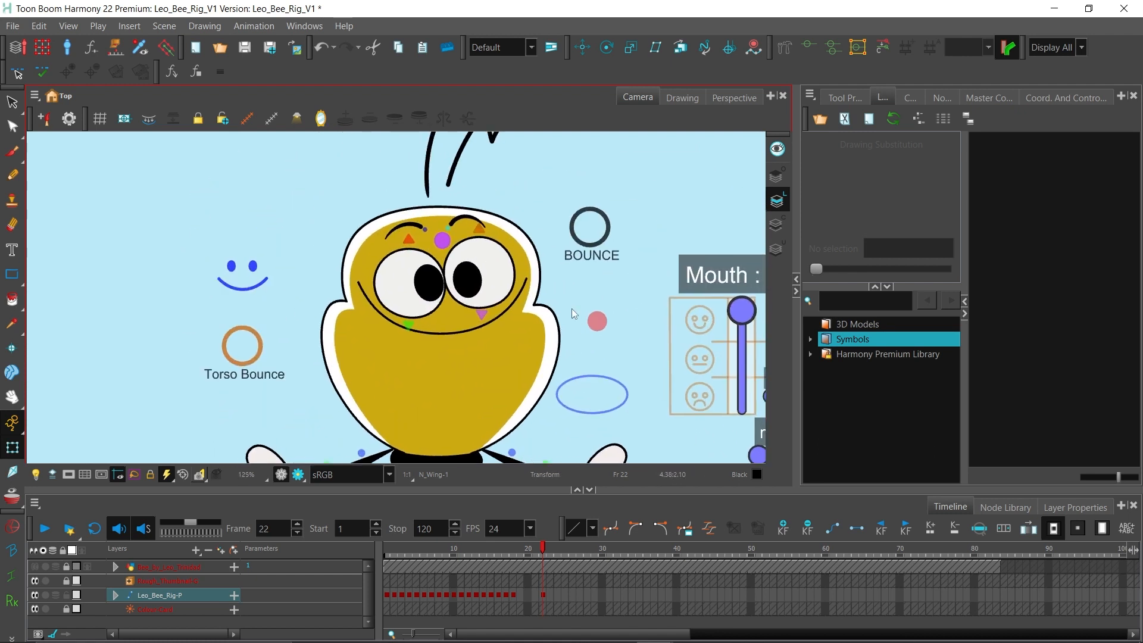
key("1")
key("1")
key("2")
left_click_drag(549, 253, 546, 256)
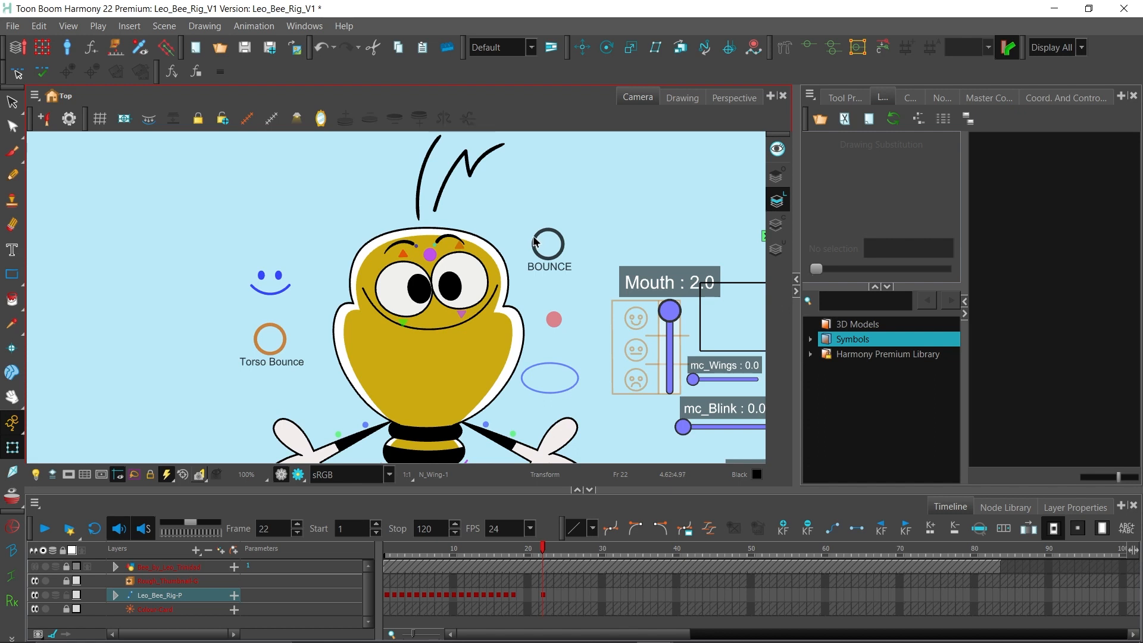
left_click(534, 241)
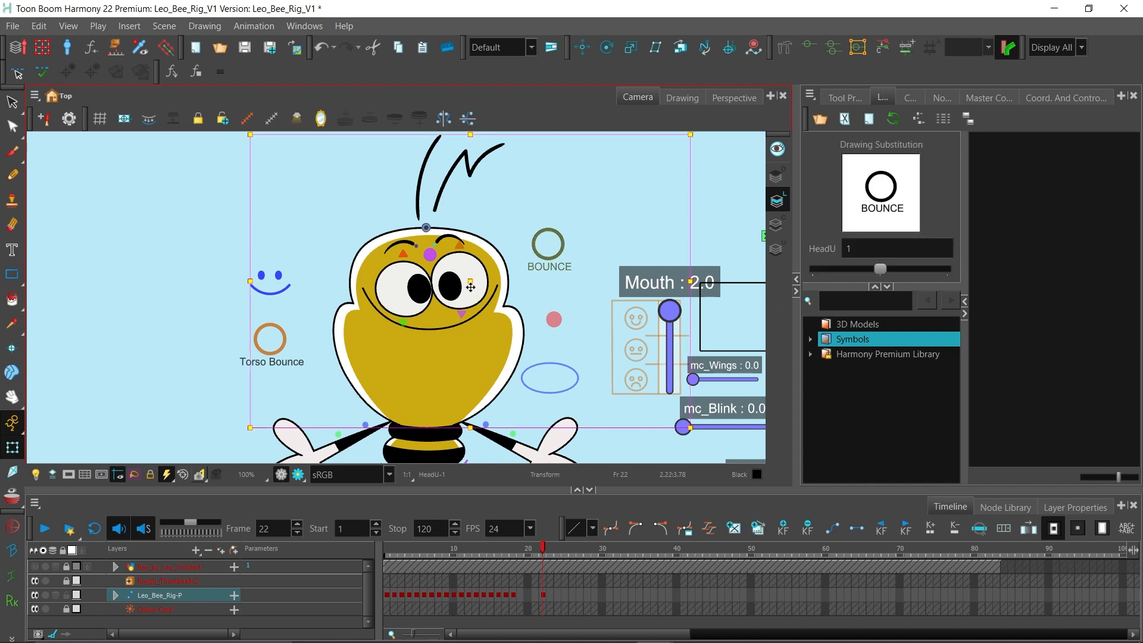
left_click_drag(471, 287, 480, 426)
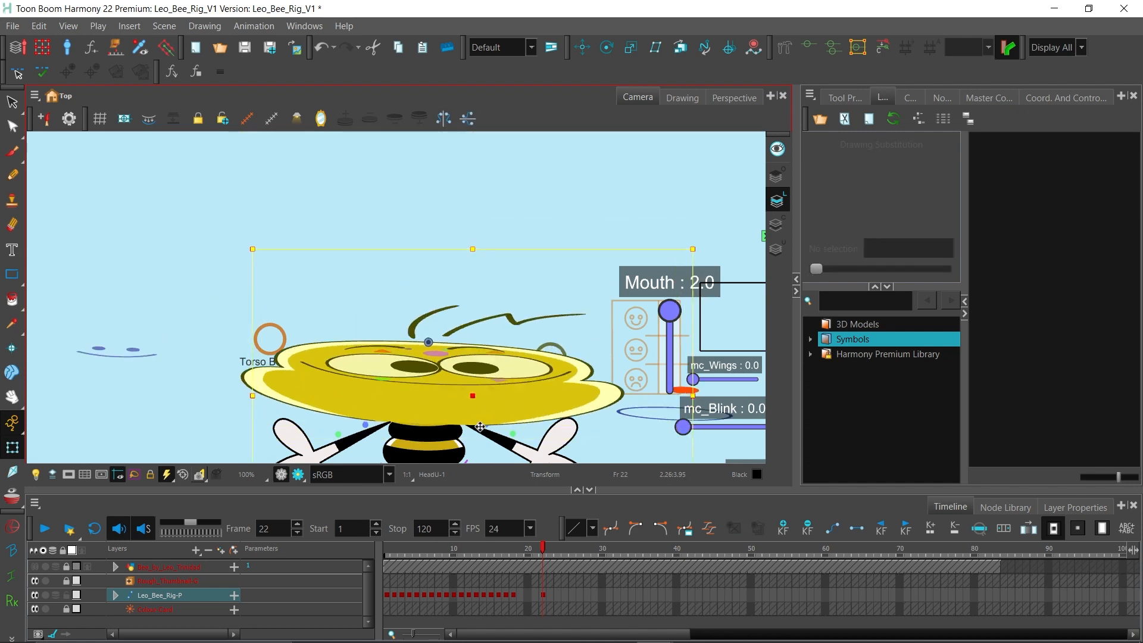
key("ctrl+z")
Try squashing the bee downward with the Torso Bounce control and undo the change
left_click(288, 353)
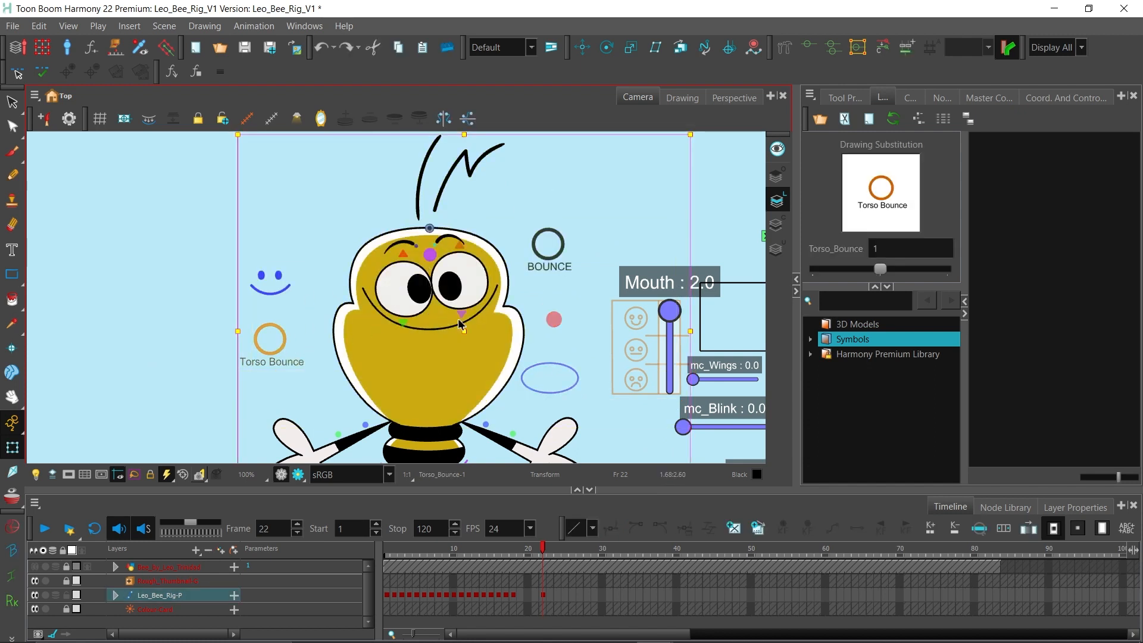
left_click_drag(462, 337, 467, 438)
key("ctrl+z")
left_click(555, 312)
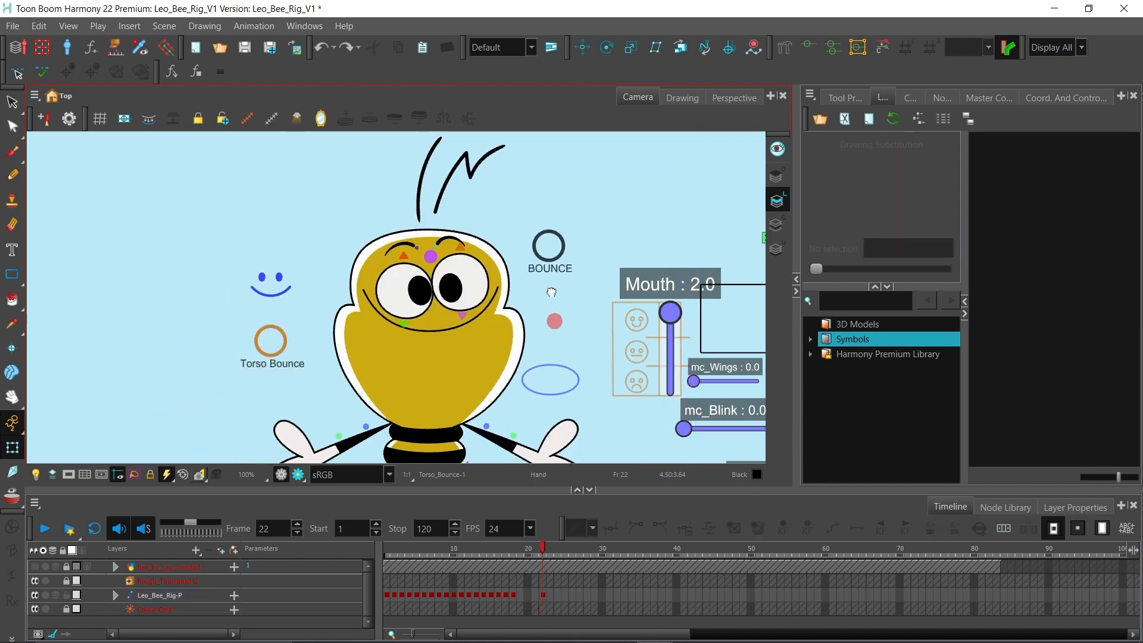
Try shifting the bee's facial features to the left with the Face_Ctrl smiley and deselect it
left_click(290, 277)
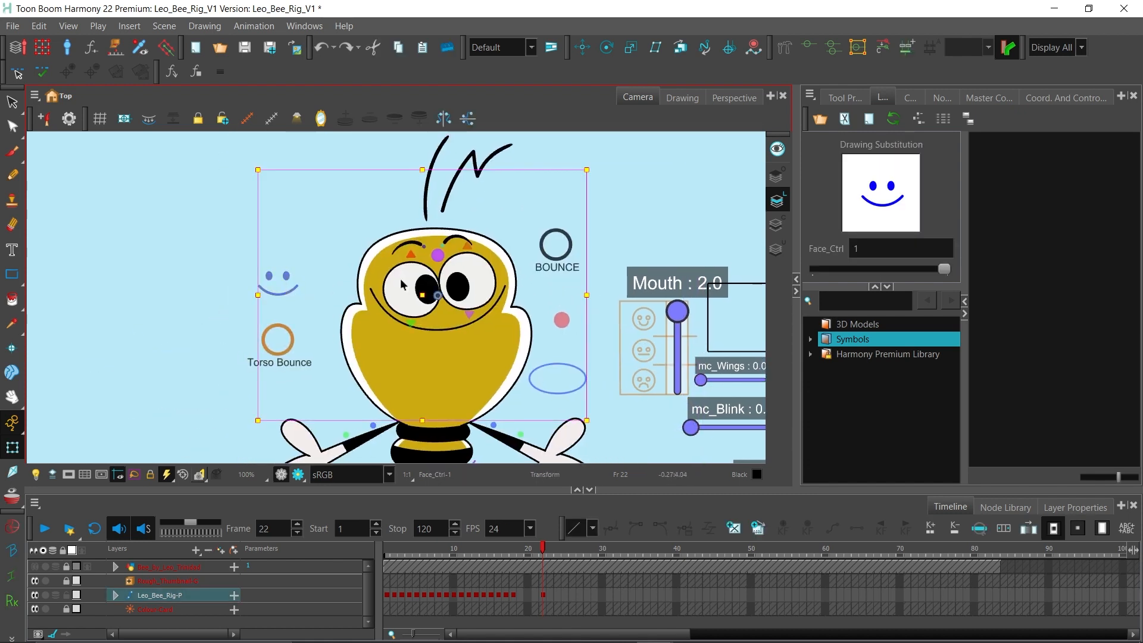
left_click_drag(422, 302, 372, 297)
left_click(504, 237)
Try moving the zigzag antenna by itself and undo the change
scroll(503, 238, "up", 3)
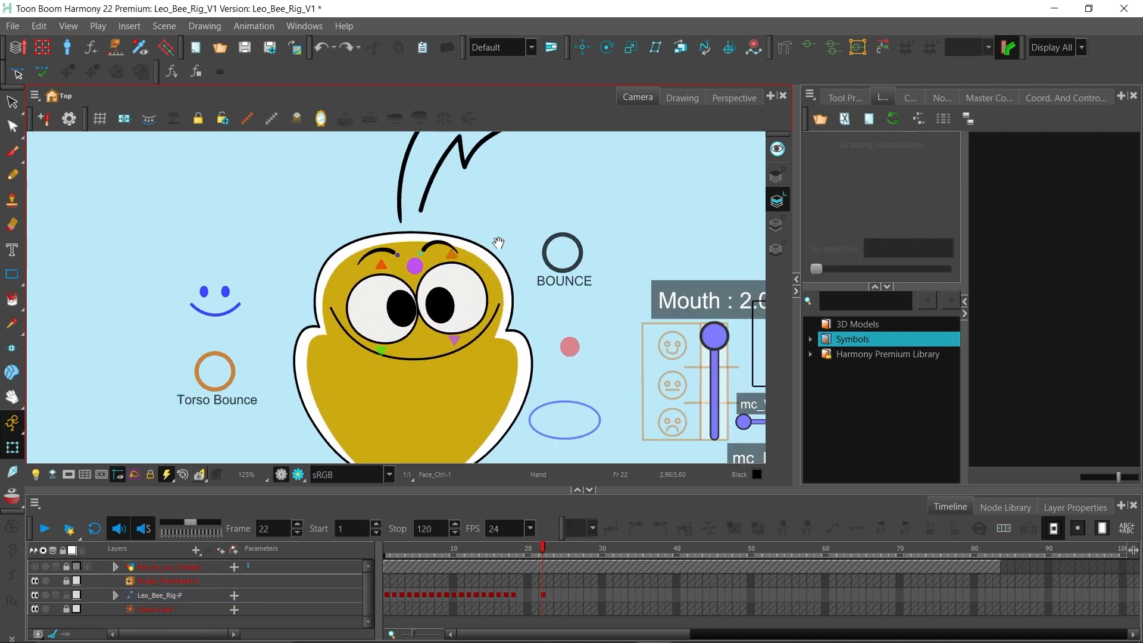
left_click(499, 202)
left_click_drag(503, 222, 495, 262)
key("ctrl+z")
Try rotating both antennae together clockwise and undo the rotation
left_click(422, 239)
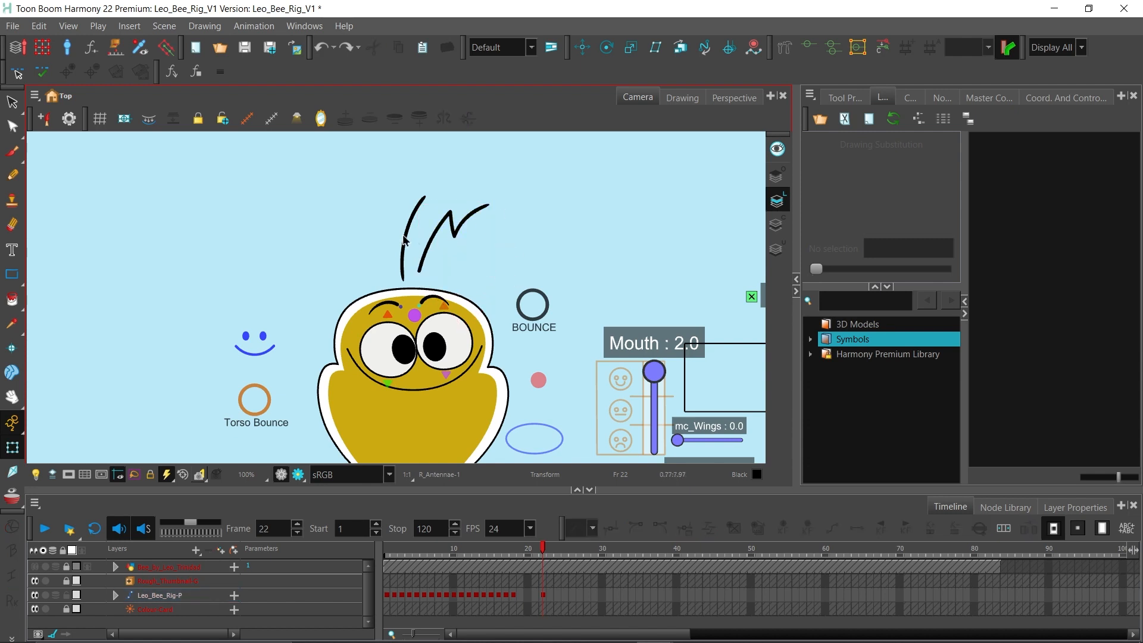
left_click(407, 239)
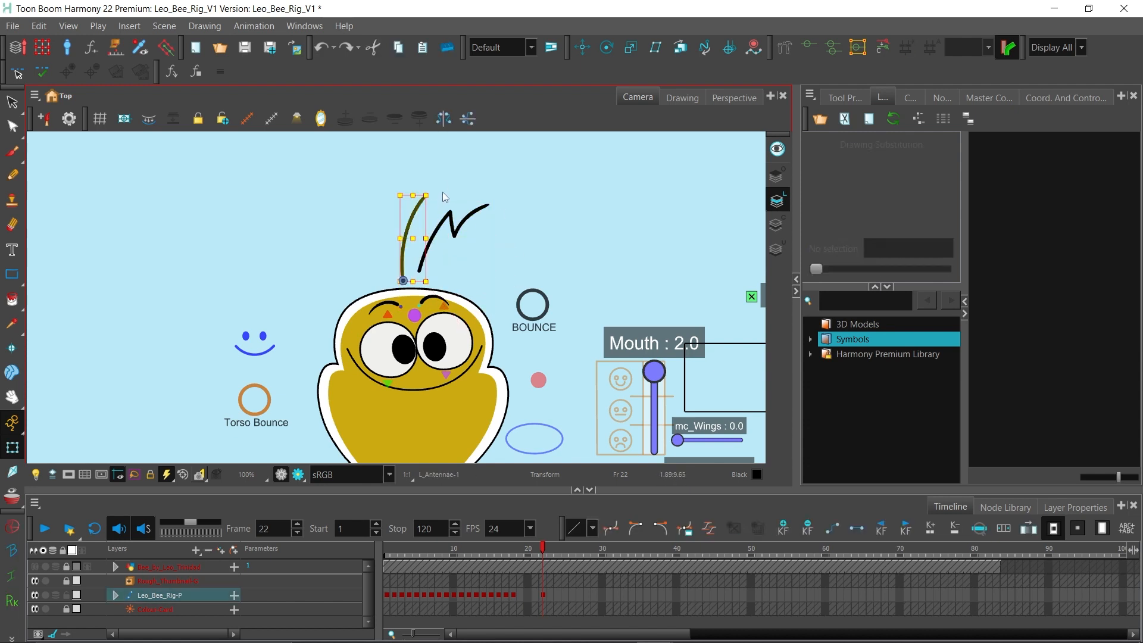
left_click(469, 216)
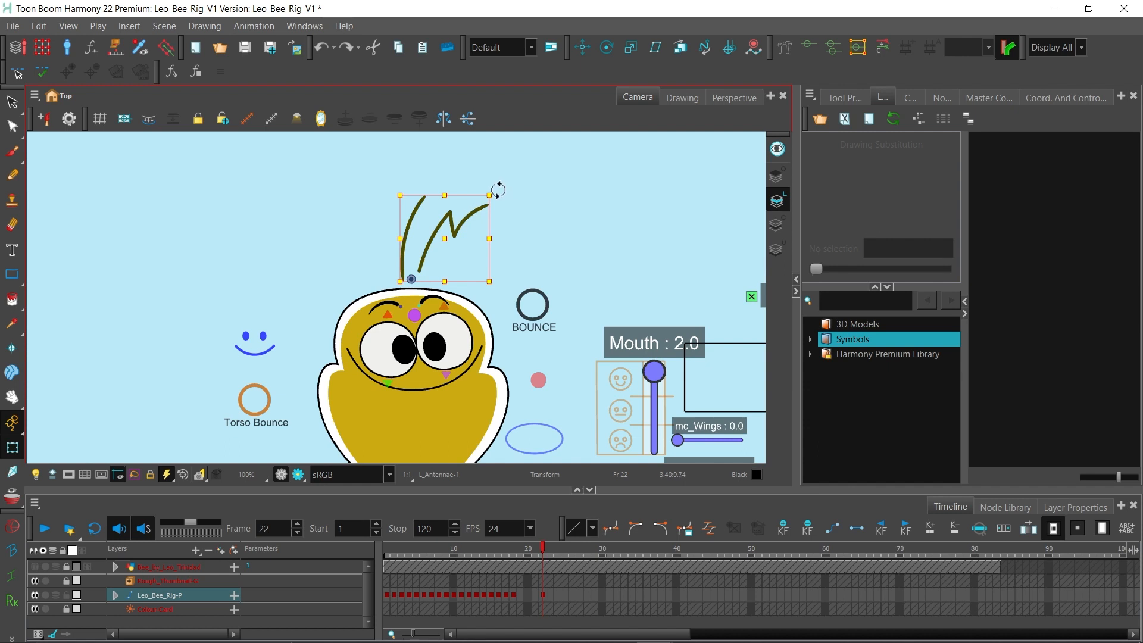
left_click_drag(499, 190, 528, 245)
key("ctrl+z")
key("2")
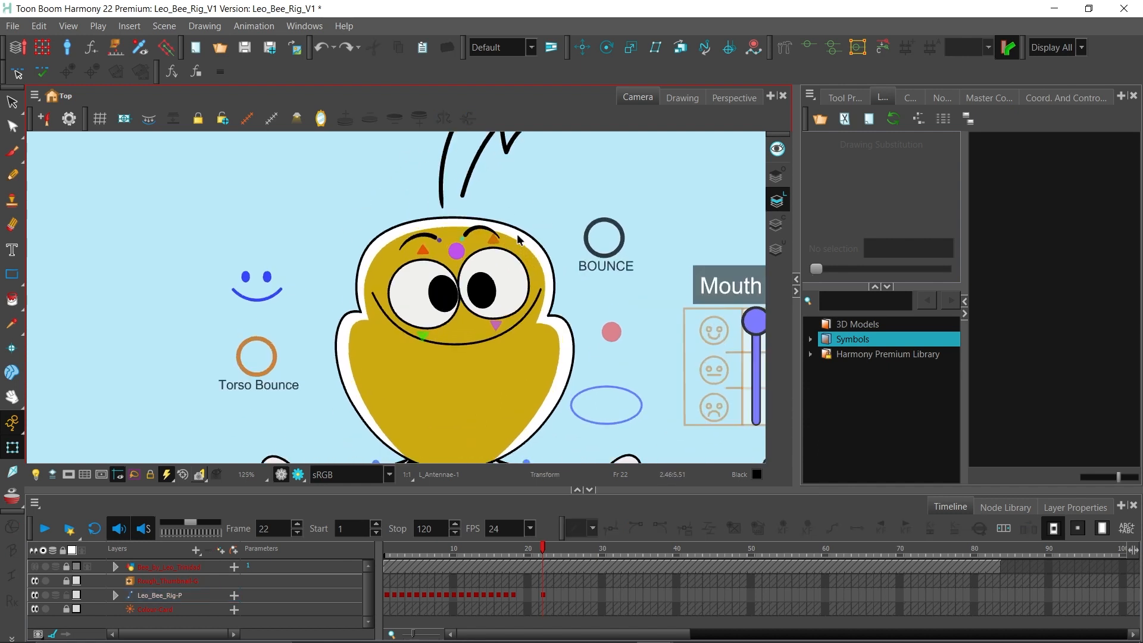
Try moving both pupils to the right with the Pupil_Ctrl control and undo the move
scroll(453, 247, "up", 3)
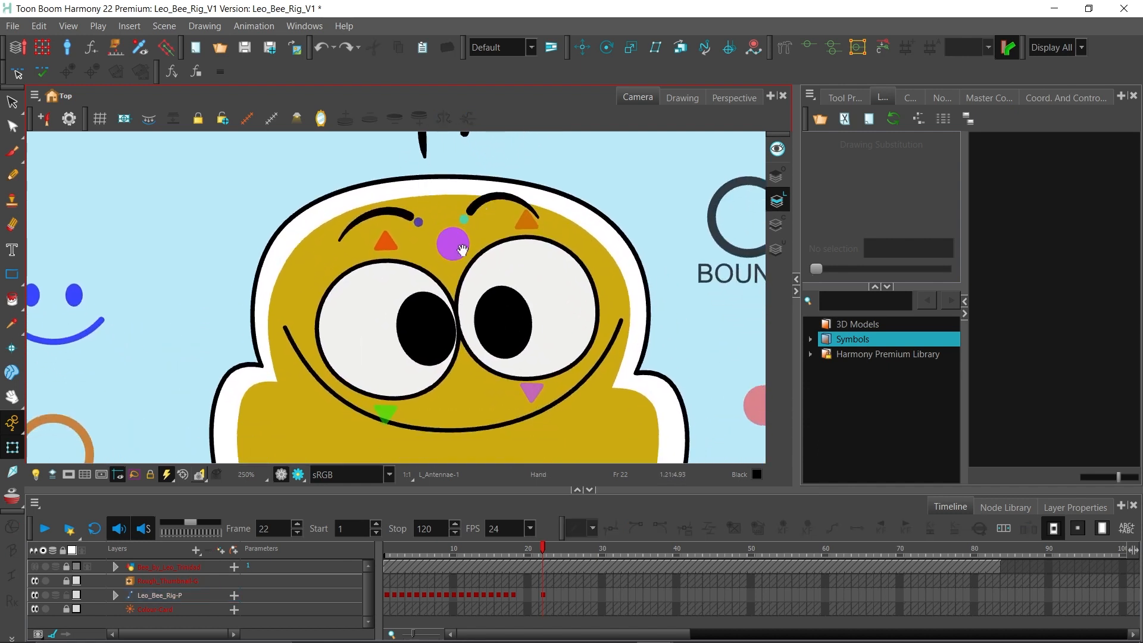
scroll(463, 250, "down", 1)
left_click(430, 249)
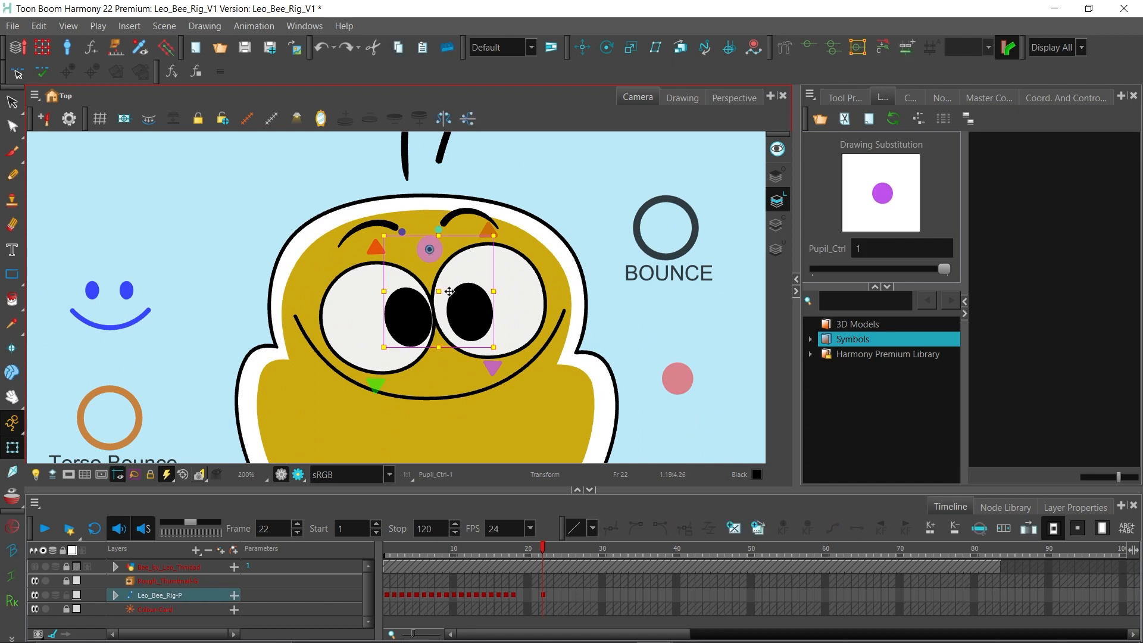
left_click_drag(437, 288, 507, 299)
key("ctrl+z")
left_click(562, 203)
Try moving only the left pupil sideways across its eye and undo the move
key("ctrl+z")
left_click_drag(417, 331, 340, 335)
key("ctrl+z")
left_click(524, 222)
Try lowering each upper eyelid with N_U_Blink_Handle and F_U_Blink_Handle, undoing each change
left_click(375, 257)
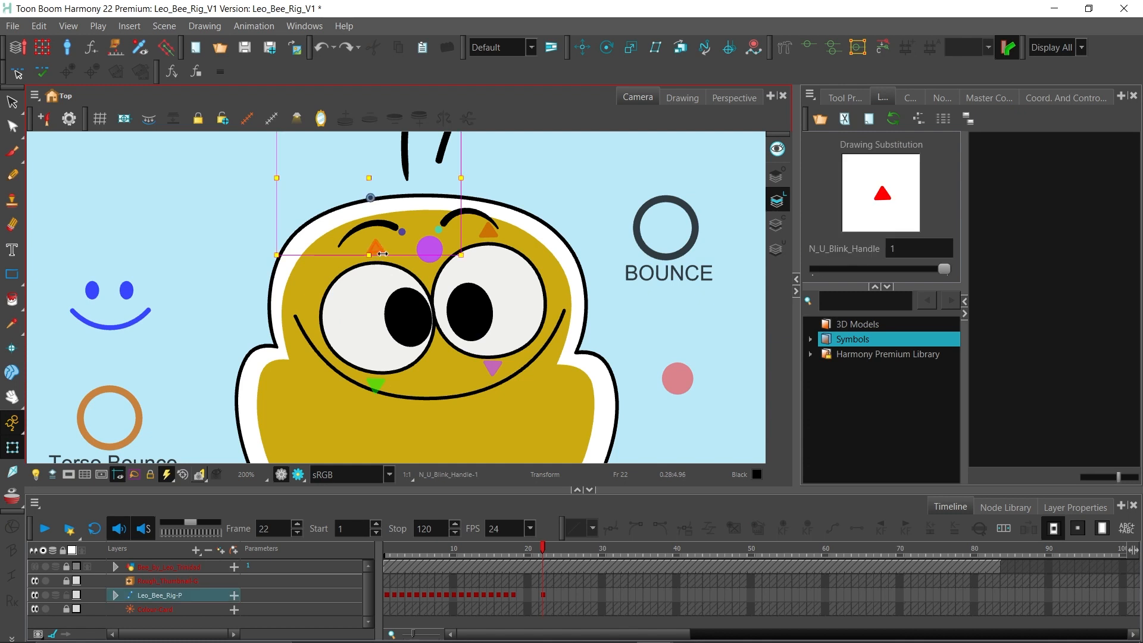
left_click_drag(370, 181, 370, 248)
key("ctrl+z")
left_click(487, 231)
left_click_drag(486, 167, 496, 261)
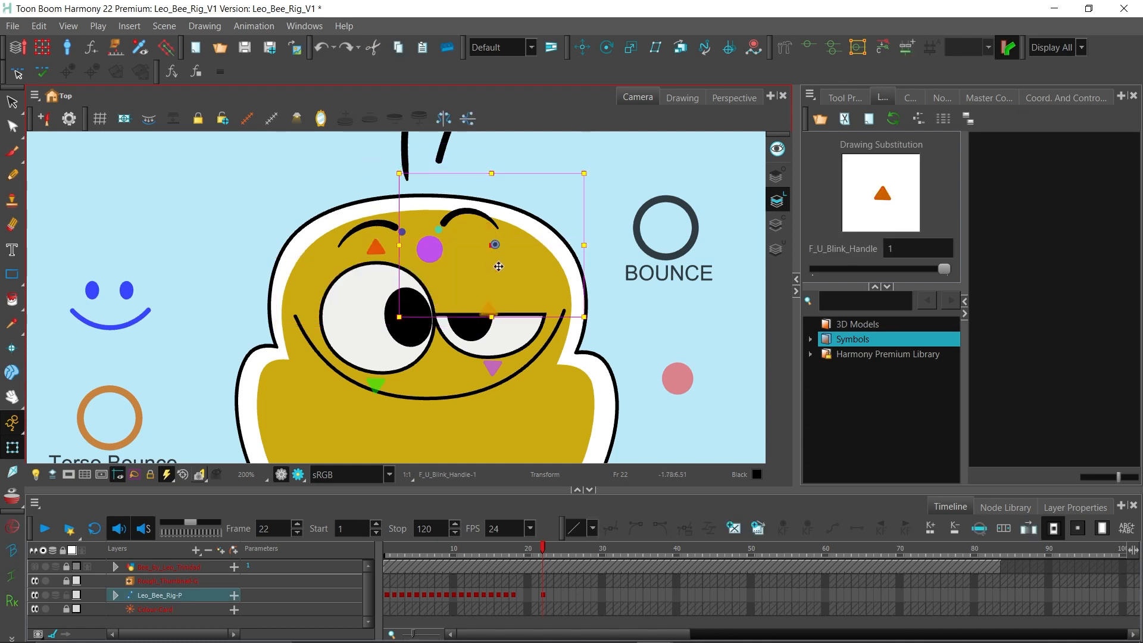
key("ctrl+z")
Try raising the left eye's lower eyelid with N_D_Blink_Handle and arching its deformer curve, and undo both changes
left_click(377, 381)
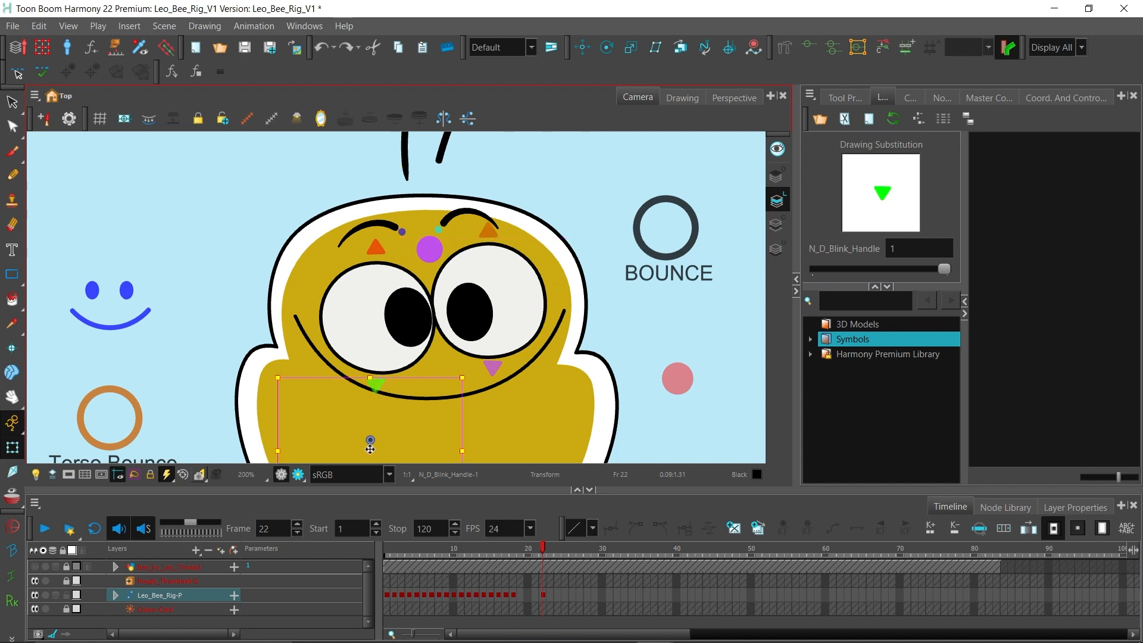
left_click_drag(370, 441, 370, 387)
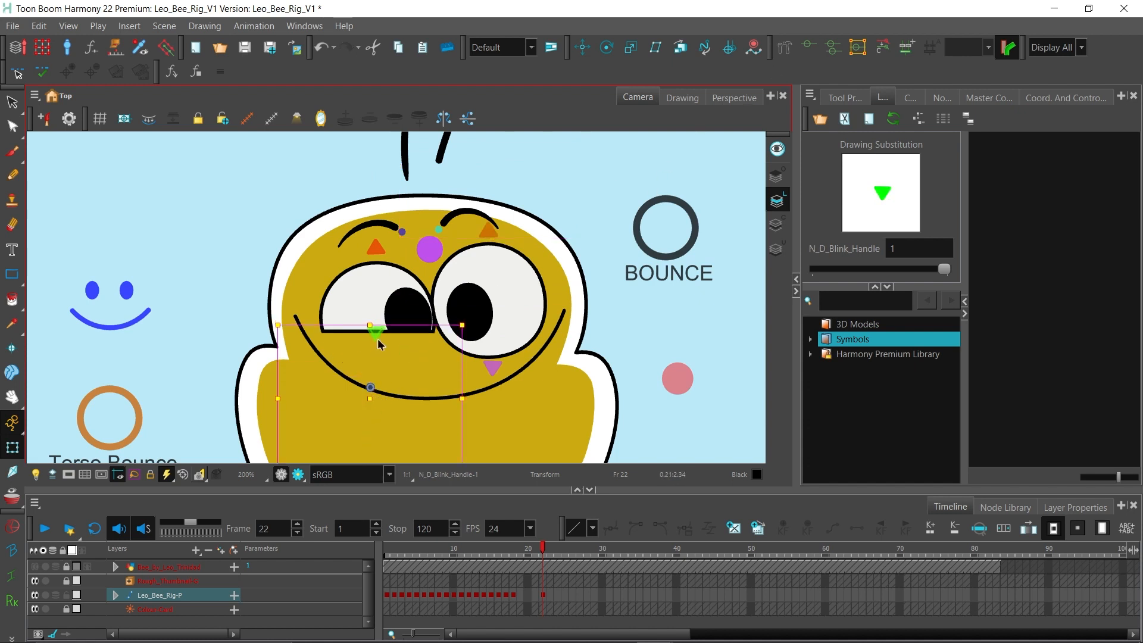
left_click(378, 343)
left_click(809, 46)
left_click(621, 180)
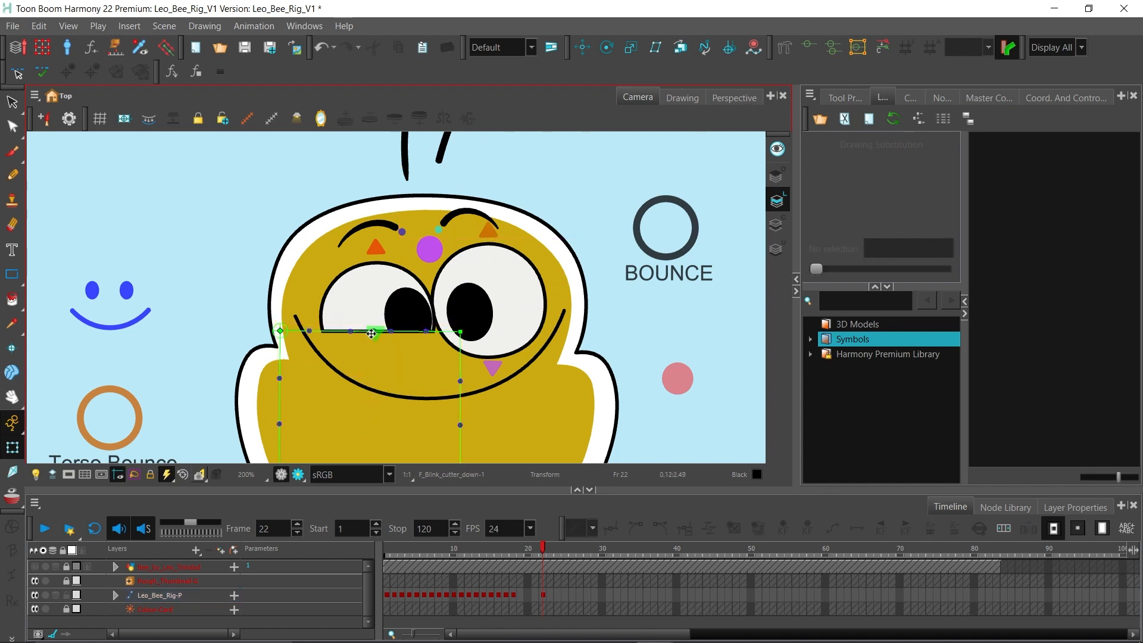
left_click_drag(372, 333, 375, 307)
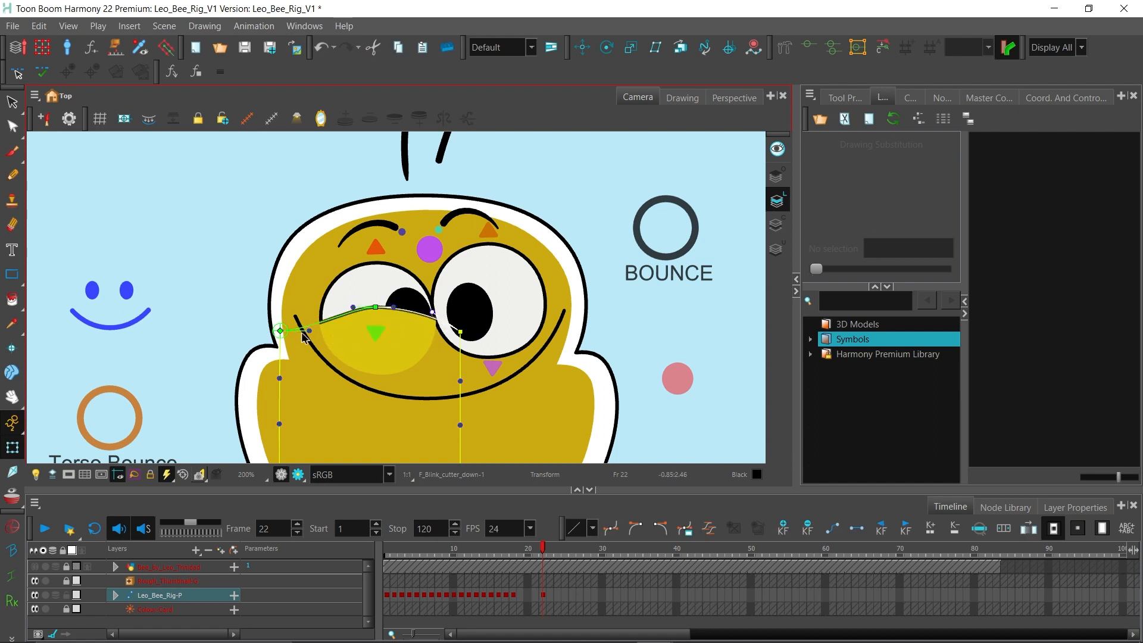
key("ctrl+z")
key("ctrl+z")
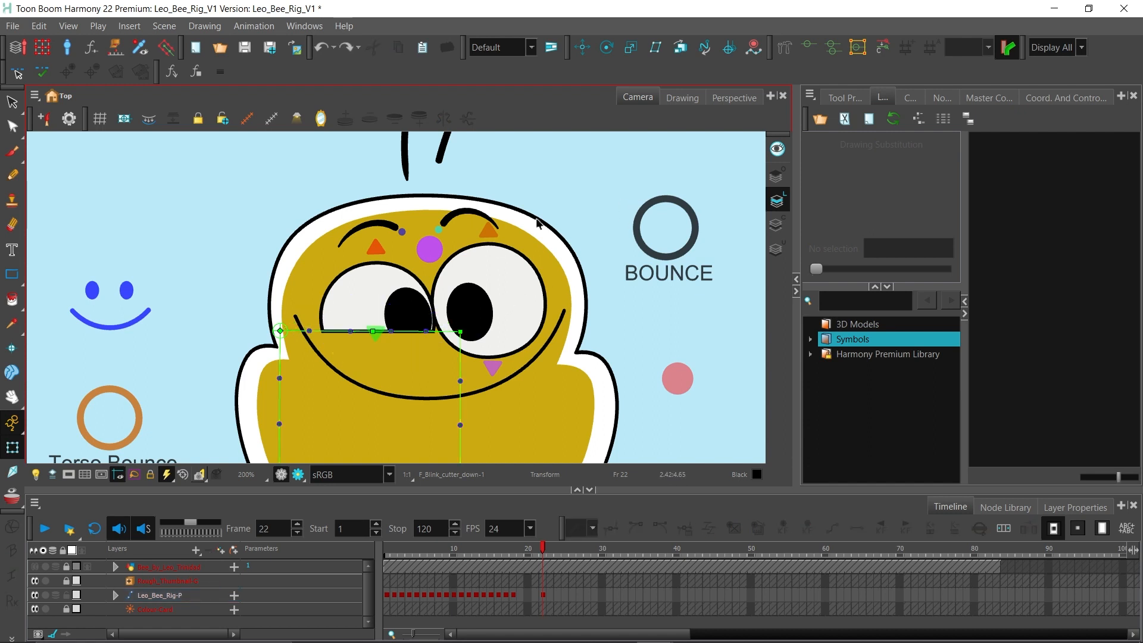
left_click(537, 224)
left_click(576, 205)
left_click_drag(550, 194, 552, 197)
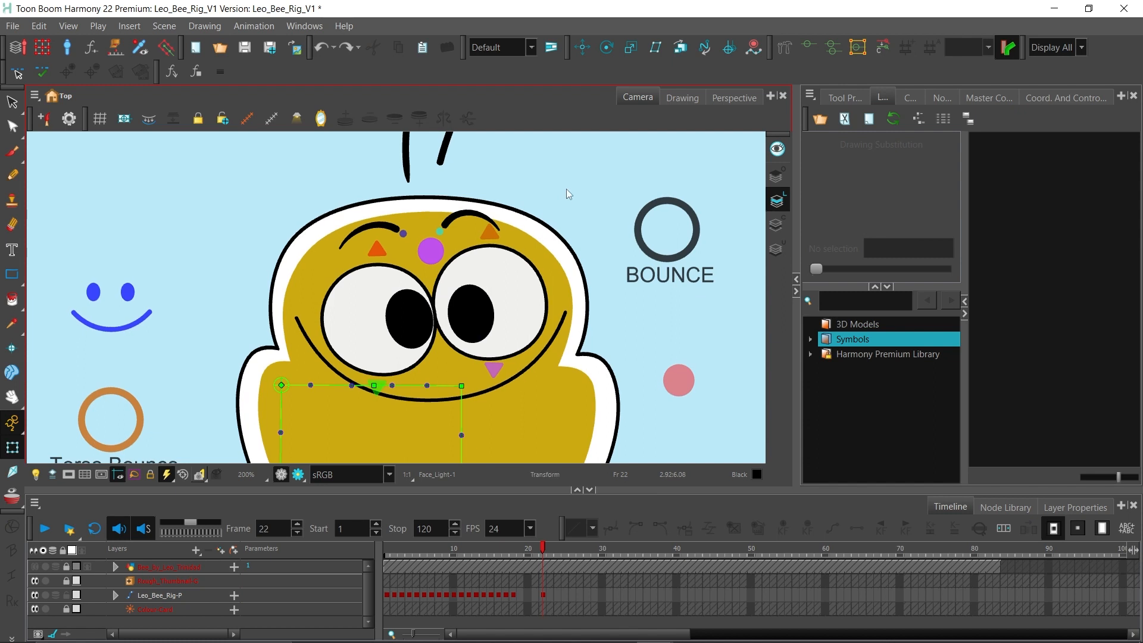
Switch the N_Browline_H handle beside the left eyebrow to drawing substitution 2
scroll(544, 179, "up", 2)
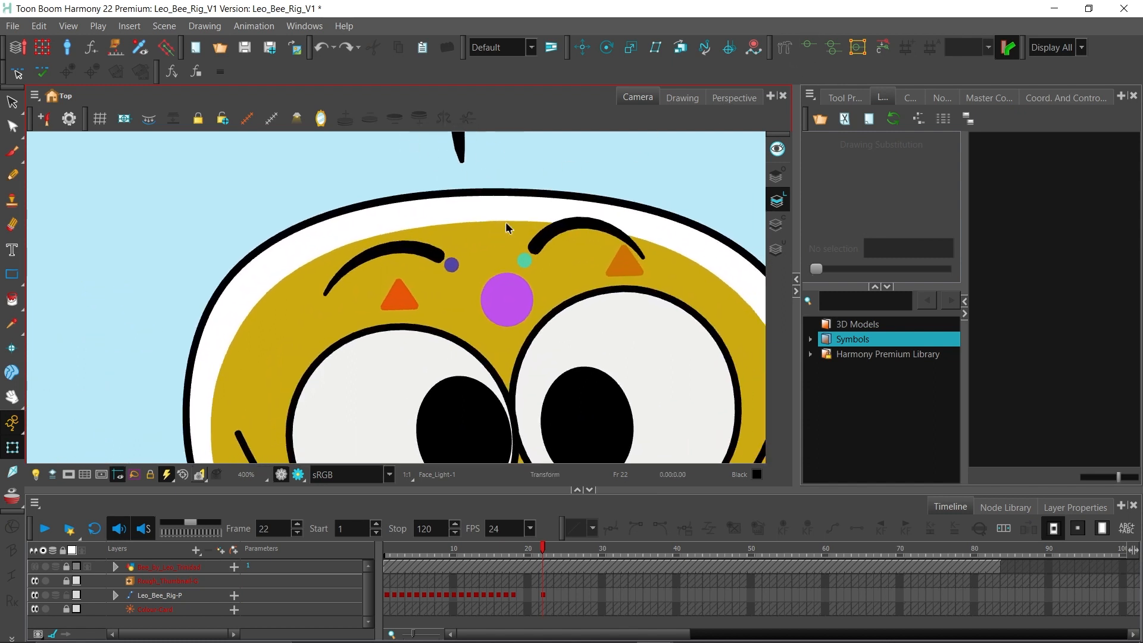
left_click(452, 266)
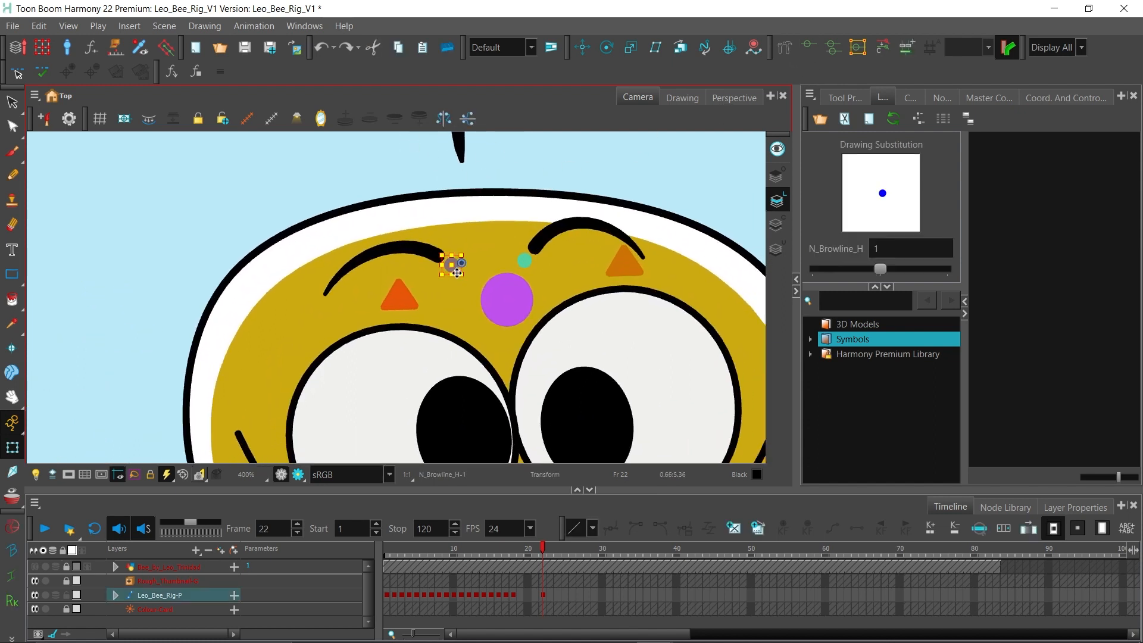
scroll(456, 273, "up", 1)
left_click_drag(553, 158, 523, 187)
scroll(426, 293, "down", 1)
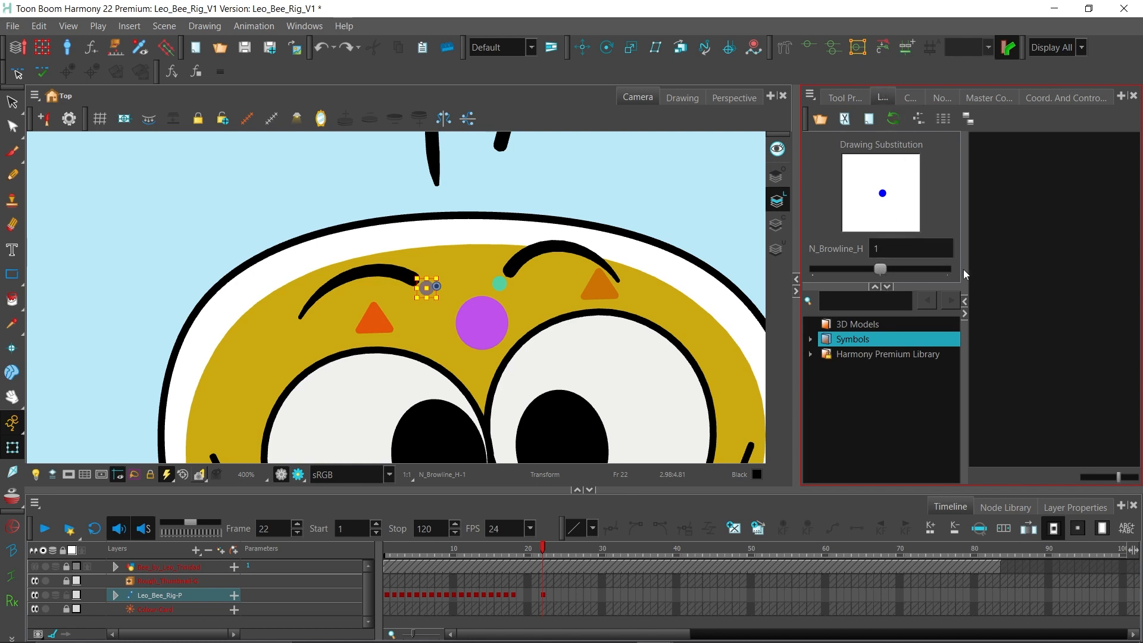
left_click(671, 218)
scroll(449, 289, "down", 2)
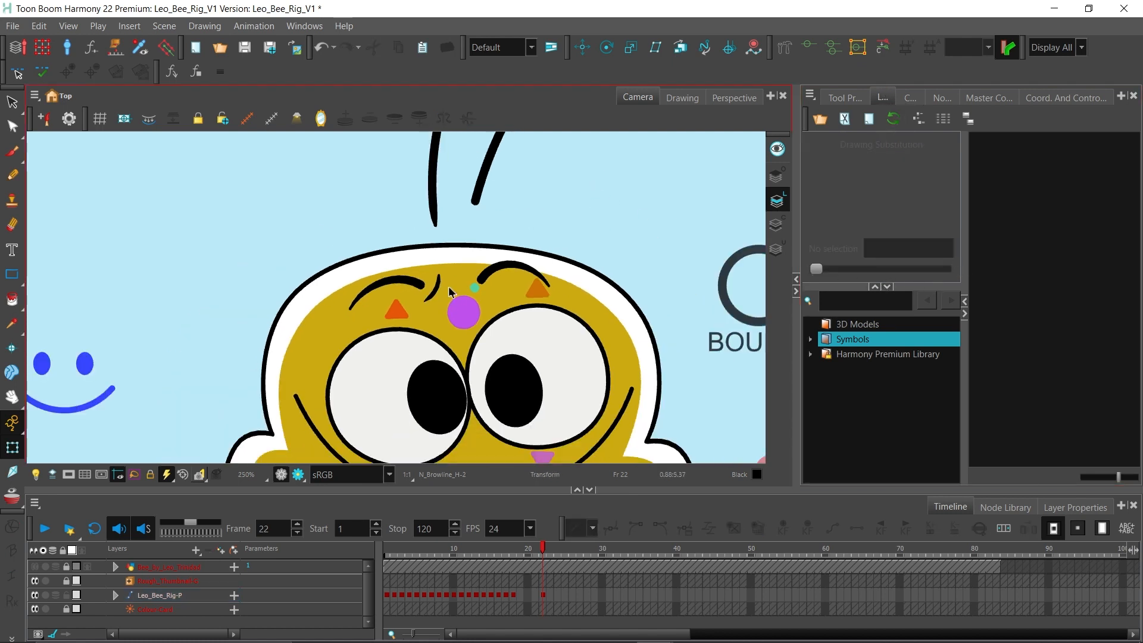
Select the N_Brow_Line drawing beside the left eyebrow and set its drawing substitution back to 1
scroll(451, 292, "up", 2)
left_click(462, 287)
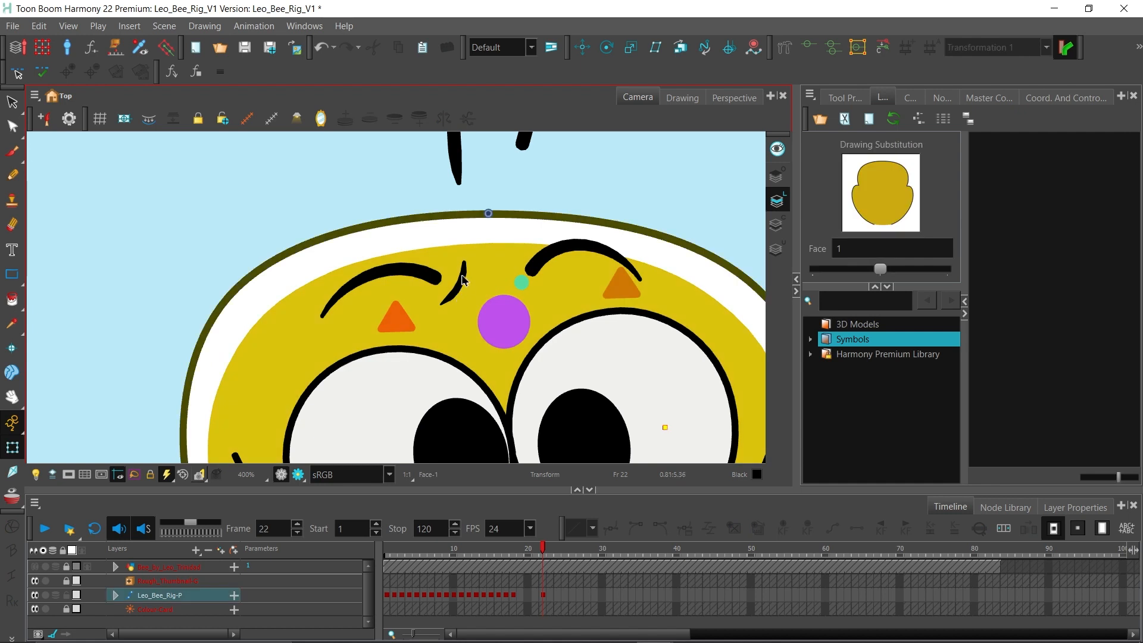
left_click(459, 286)
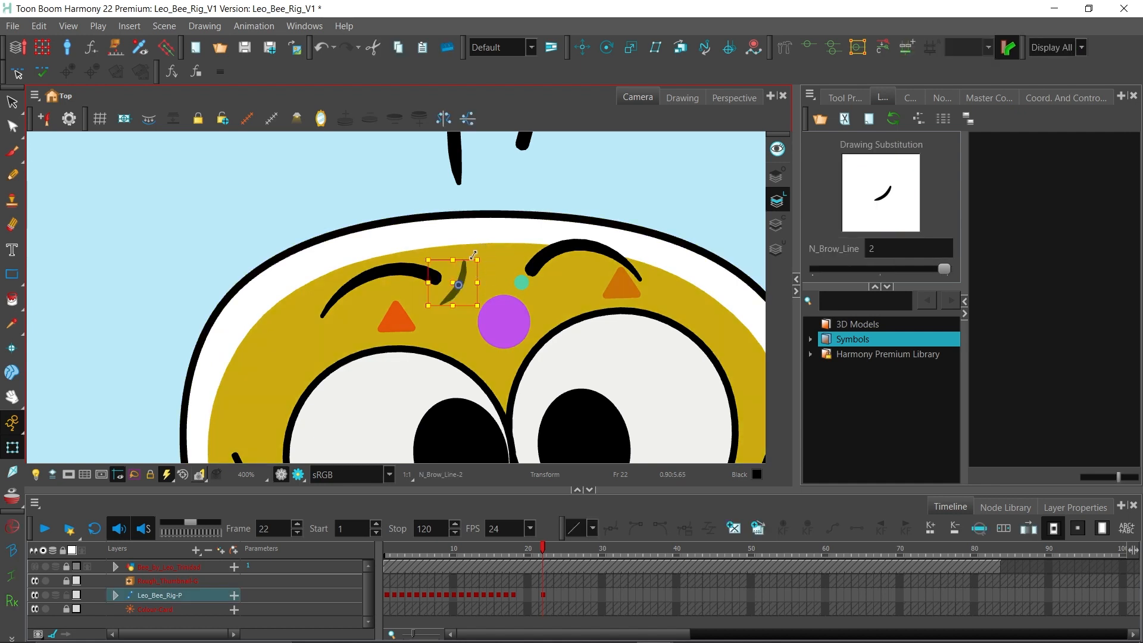
key("2")
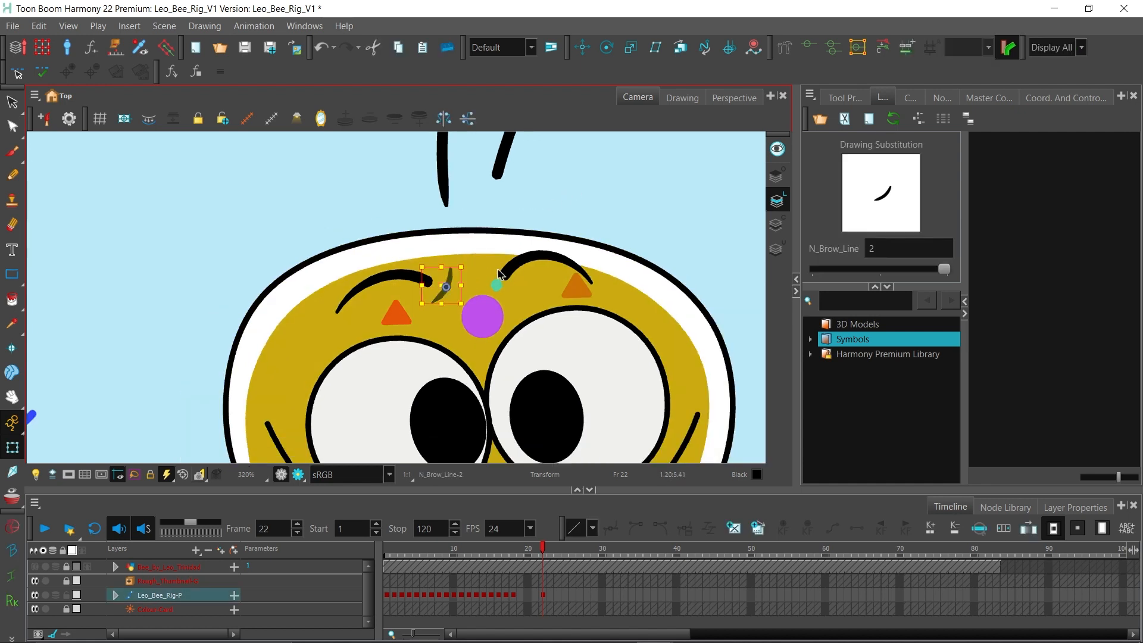
key("2")
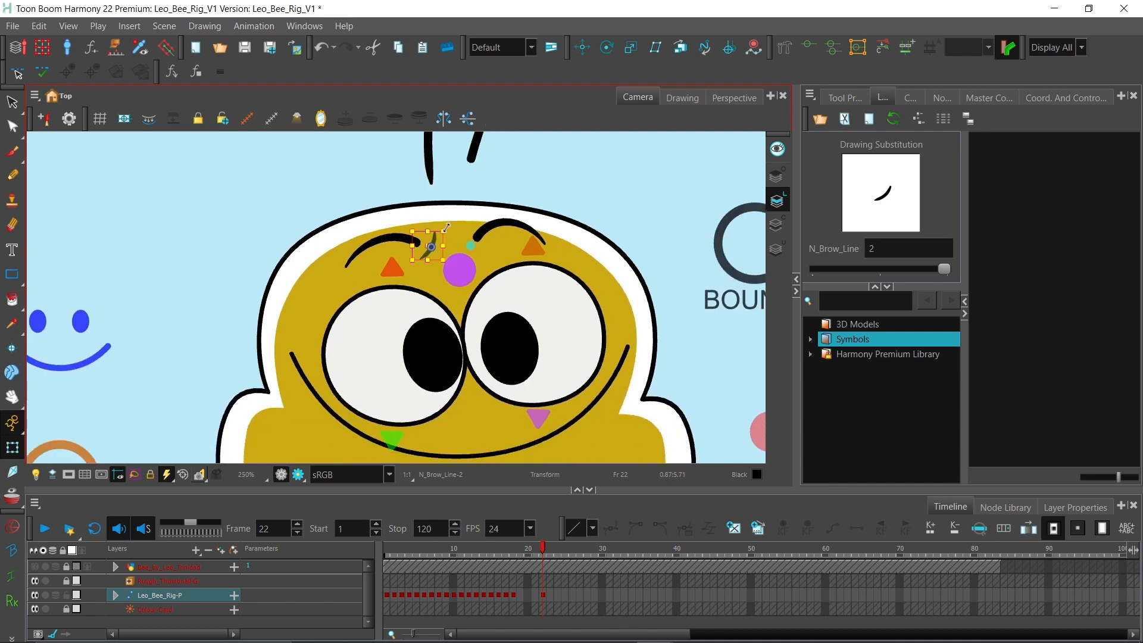
left_click(563, 181)
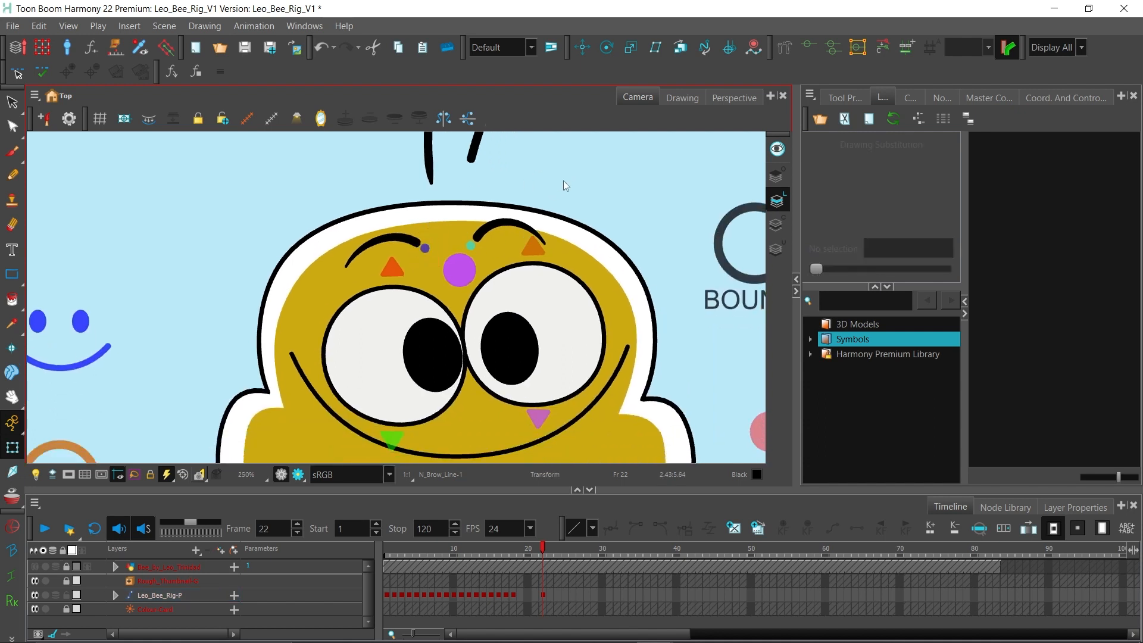
Lower, stretch and tilt the left eyebrow until it overlaps the top of the left eye, and deselect it
left_click(395, 234)
left_click(377, 174)
key("b")
left_click_drag(363, 164, 356, 210)
left_click_drag(468, 206, 556, 223)
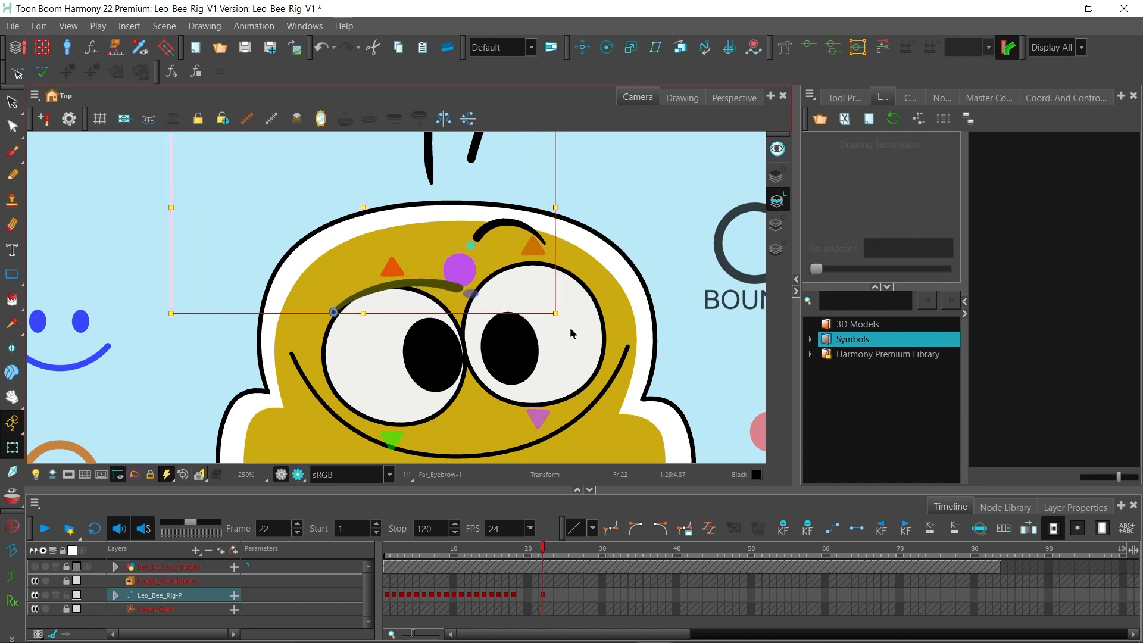
left_click_drag(563, 315, 552, 366)
left_click_drag(387, 218, 382, 224)
left_click_drag(569, 267, 576, 270)
left_click(645, 196)
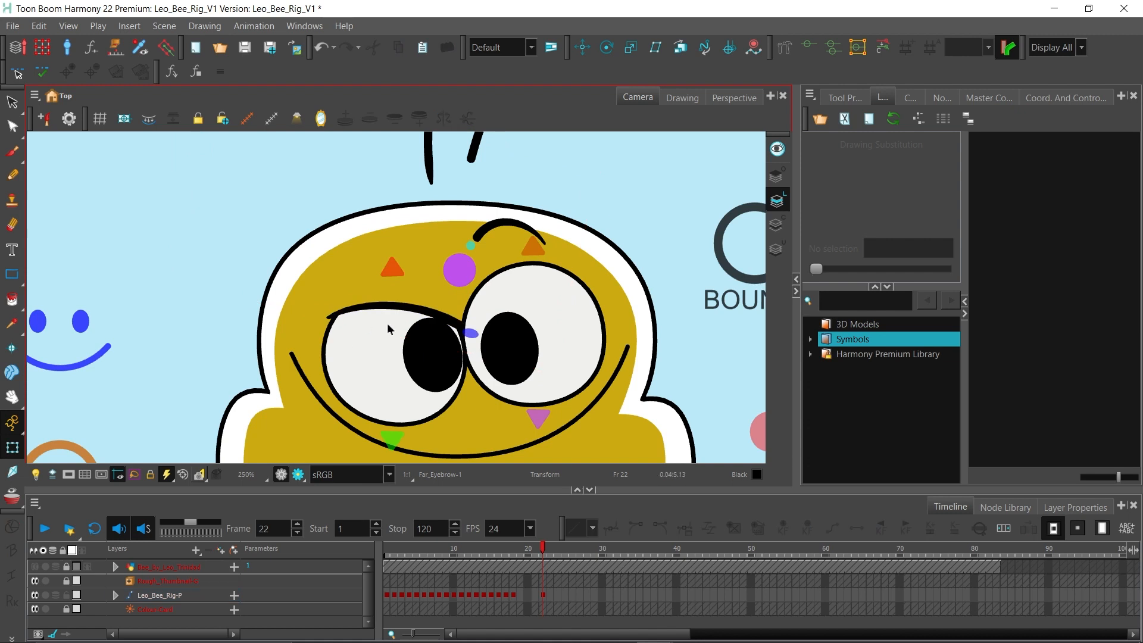
Undo the last transformations of the left eyebrow to restore its raised position above the eye
scroll(390, 317, "down", 2)
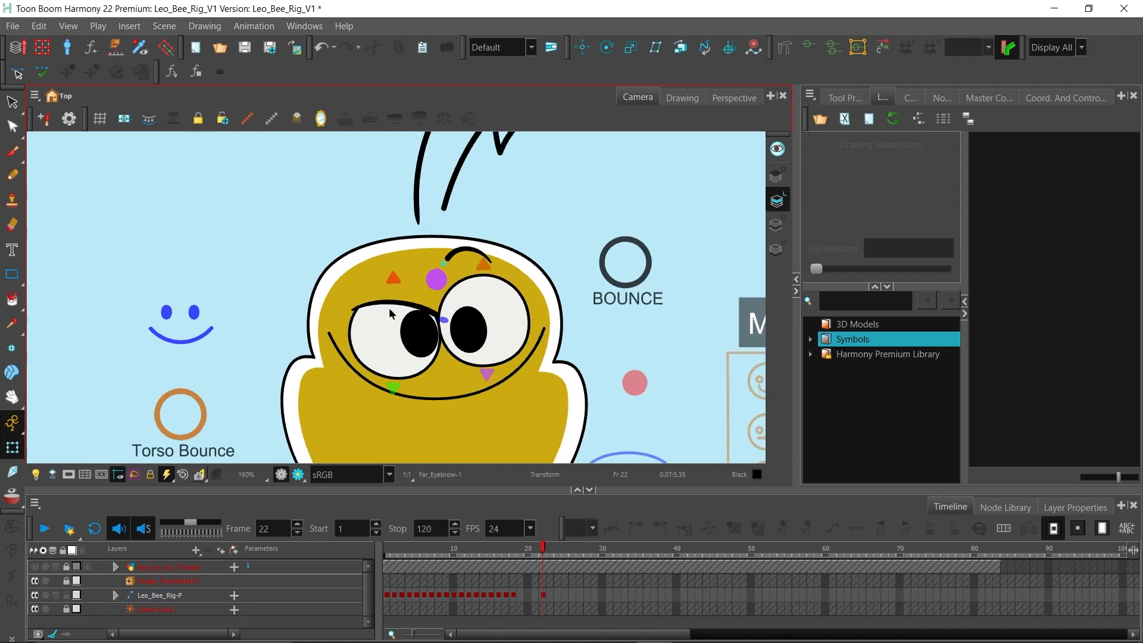
scroll(390, 314, "down", 2)
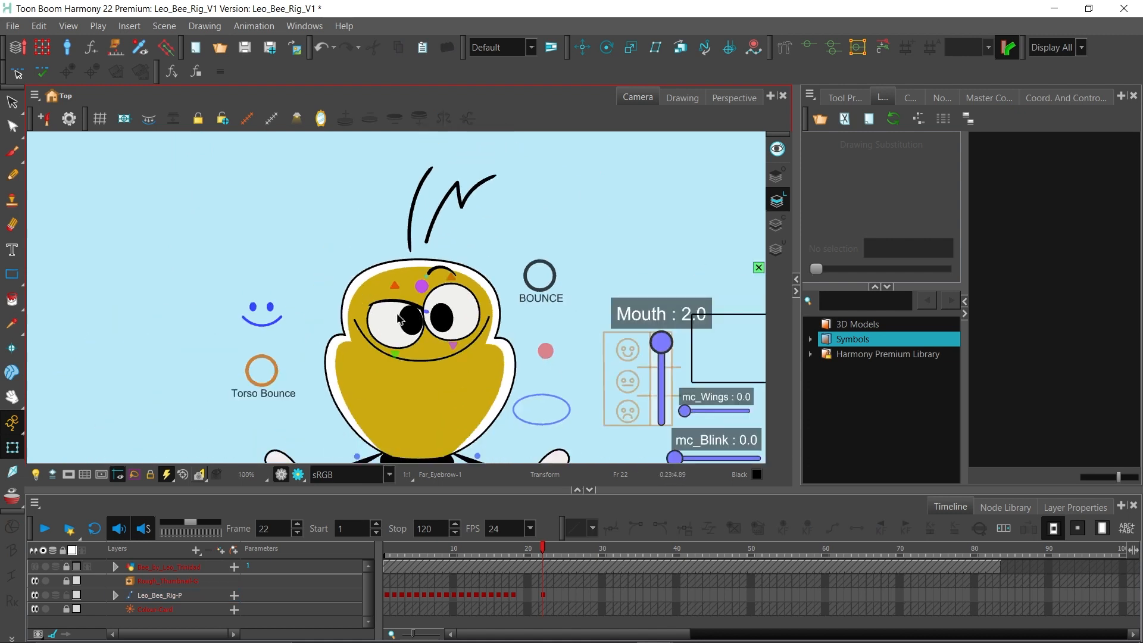
scroll(399, 320, "up", 1)
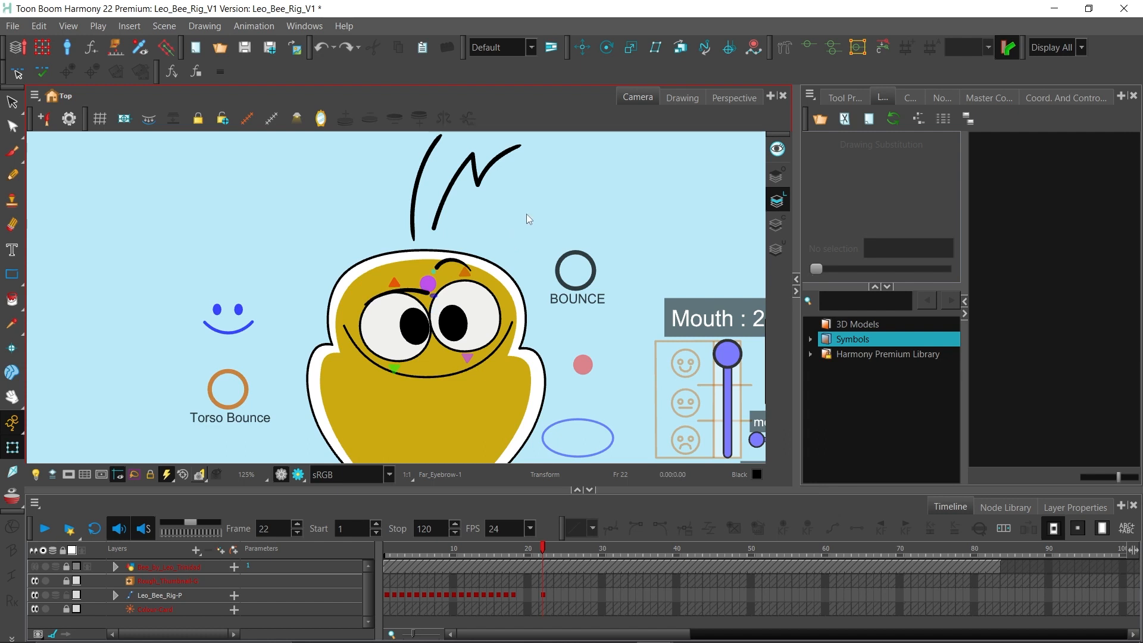
key("ctrl+z")
key("ctrl+z")
left_click_drag(539, 226, 527, 168)
scroll(538, 229, "up", 1)
scroll(538, 232, "down", 2)
scroll(579, 159, "up", 1)
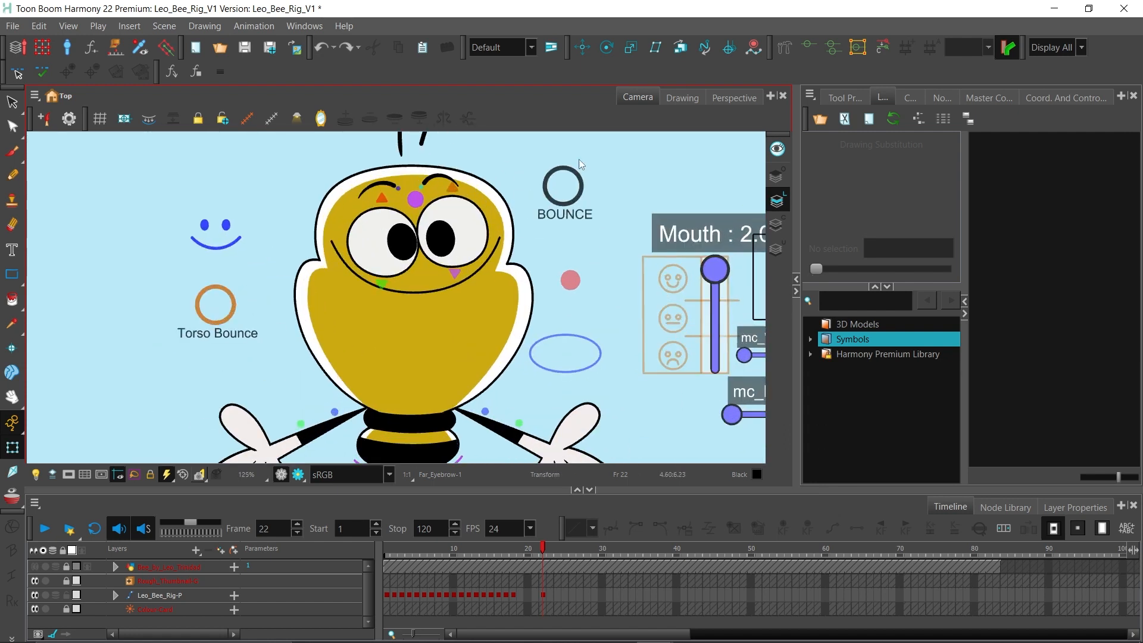
Select the Upper_Teeth_H handle beside the face, locate its node inside the Leo_Bee_Rig-G group, and deselect it
key("1")
key("1")
left_click_drag(554, 220, 522, 226)
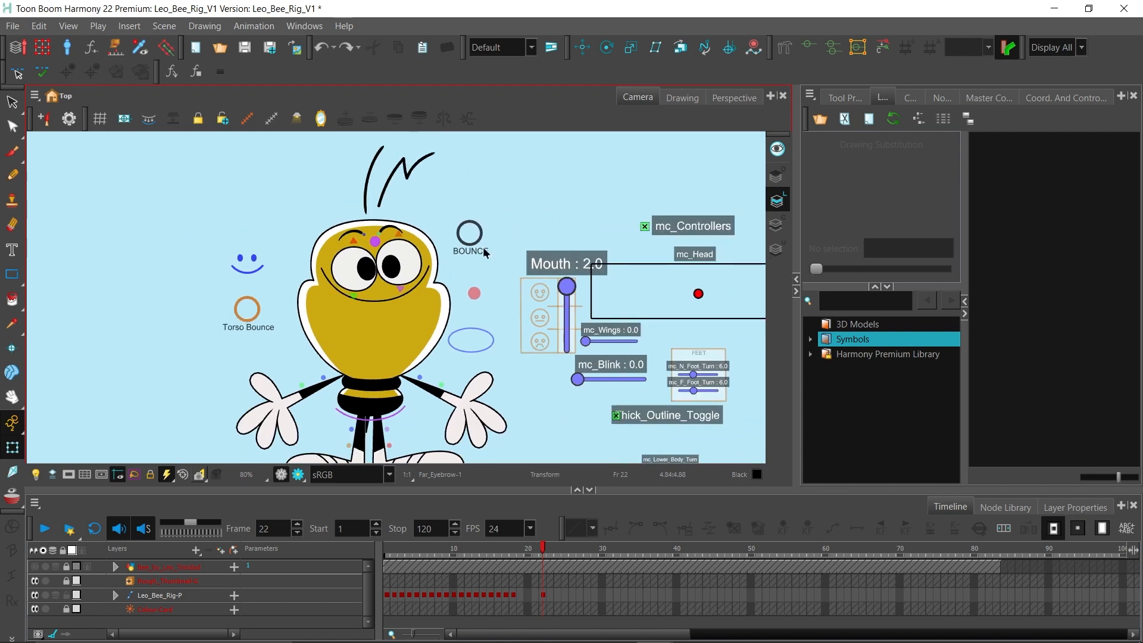
left_click_drag(523, 378, 546, 346)
key("1")
key("2")
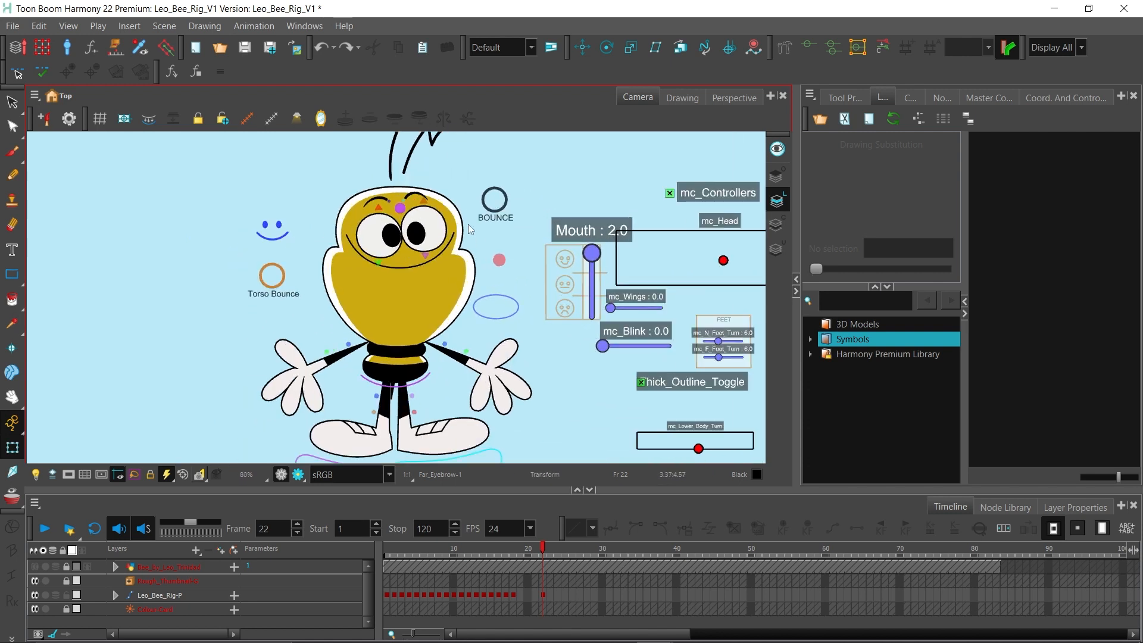
key("1")
left_click(477, 267)
left_click(939, 97)
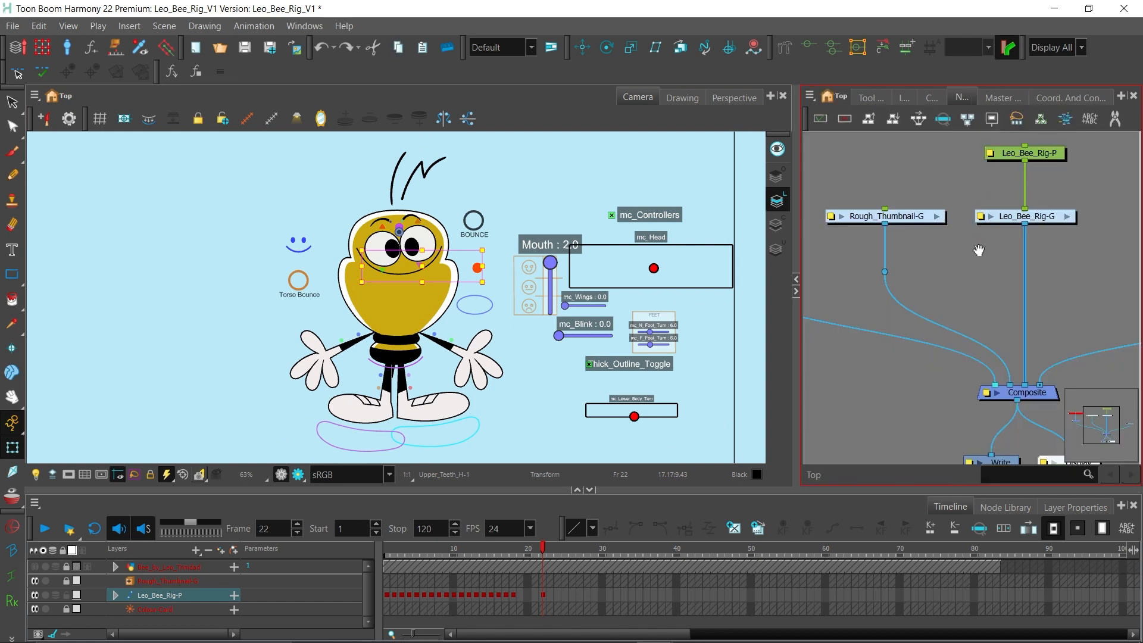
left_click(1045, 237)
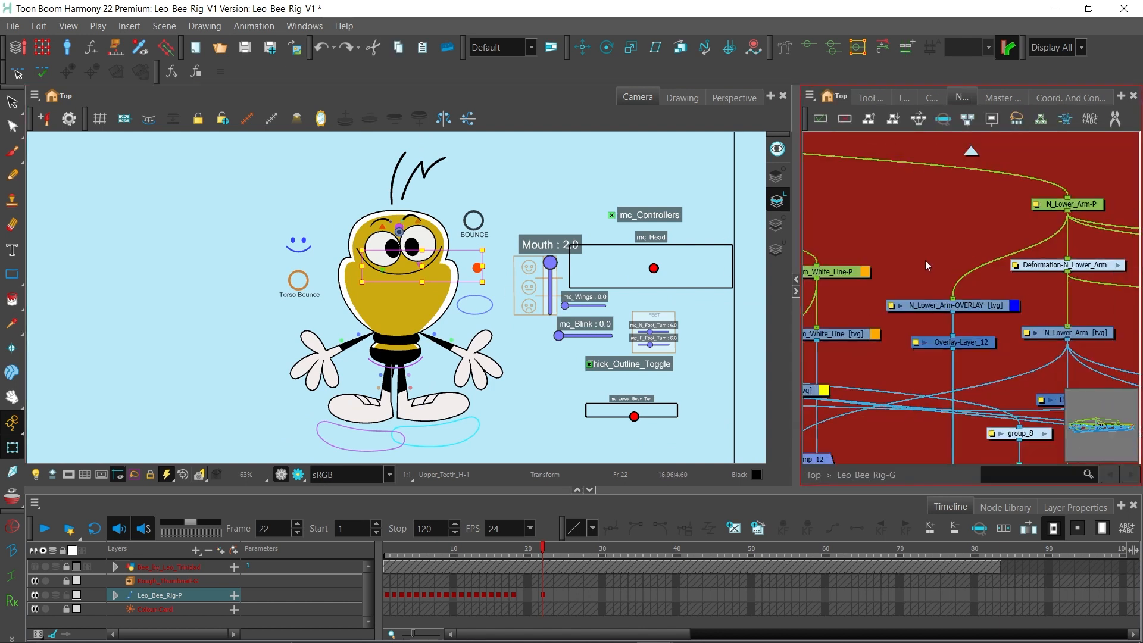
key("1")
left_click_drag(929, 258, 931, 265)
key("o")
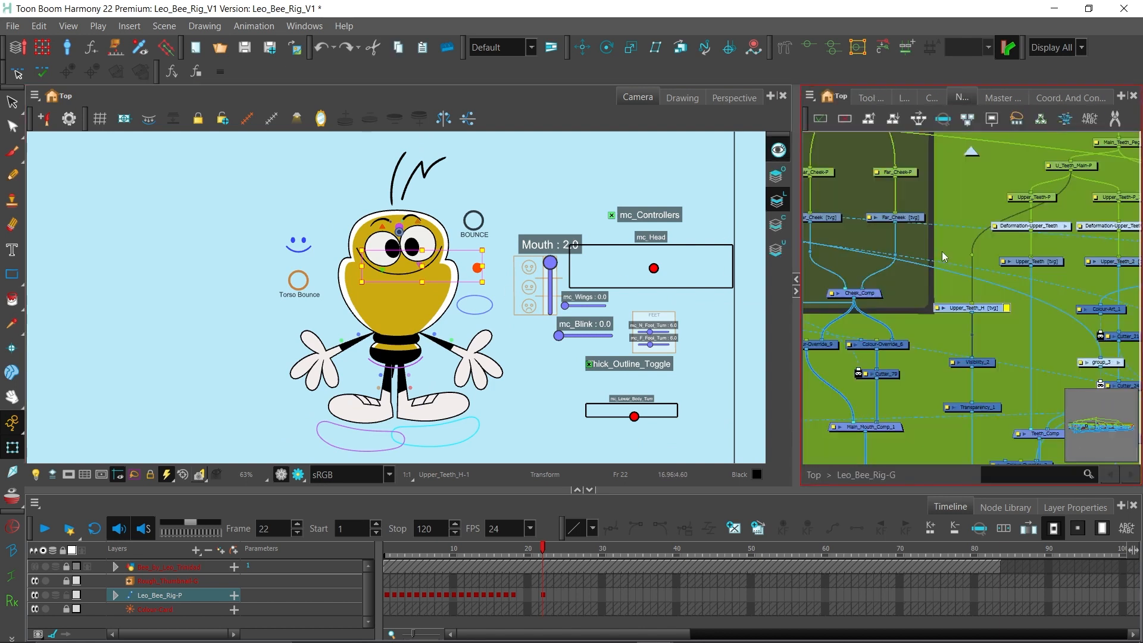
left_click(980, 322)
key("1")
key("2")
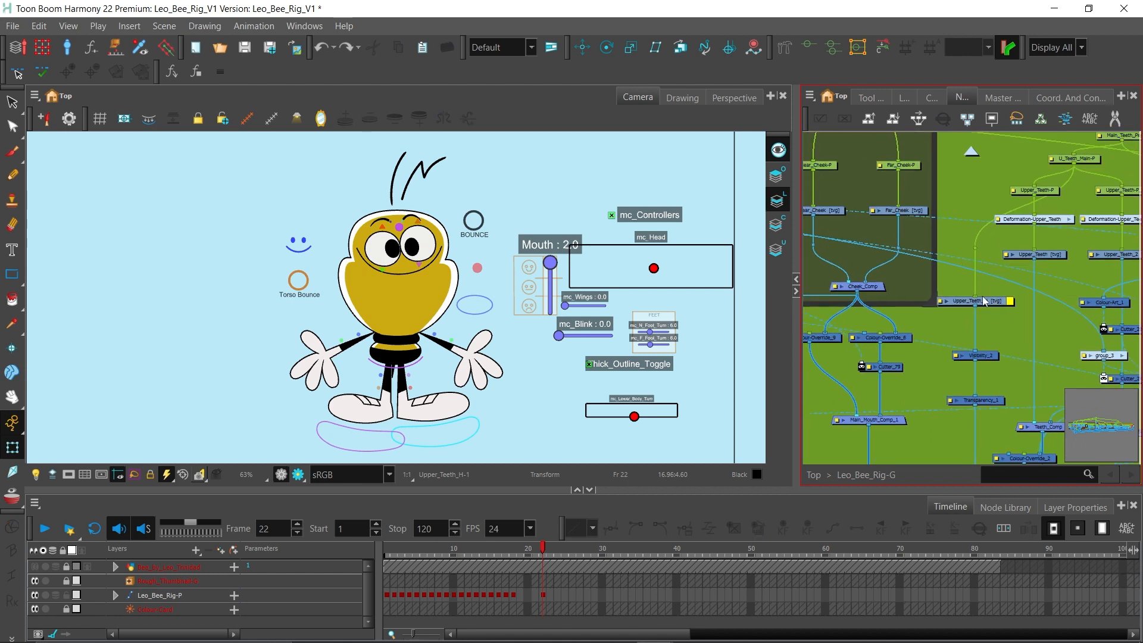
Preview the bee rig in the rendered camera view and switch back to the OpenGL view
left_click_drag(511, 323, 514, 315)
key("1")
left_click(298, 475)
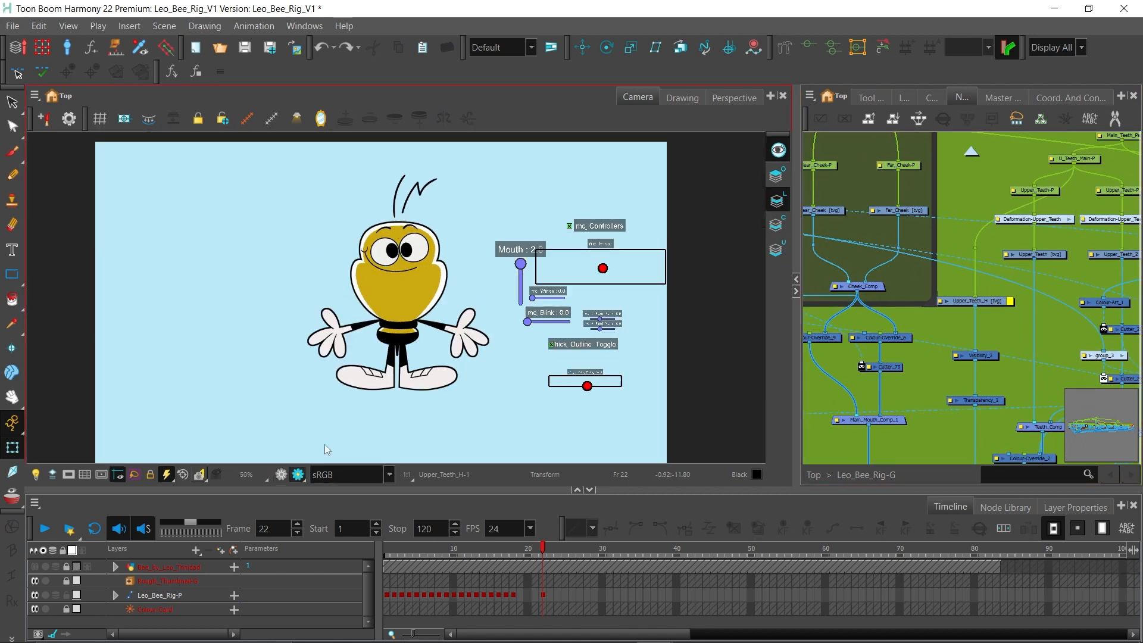
key("2")
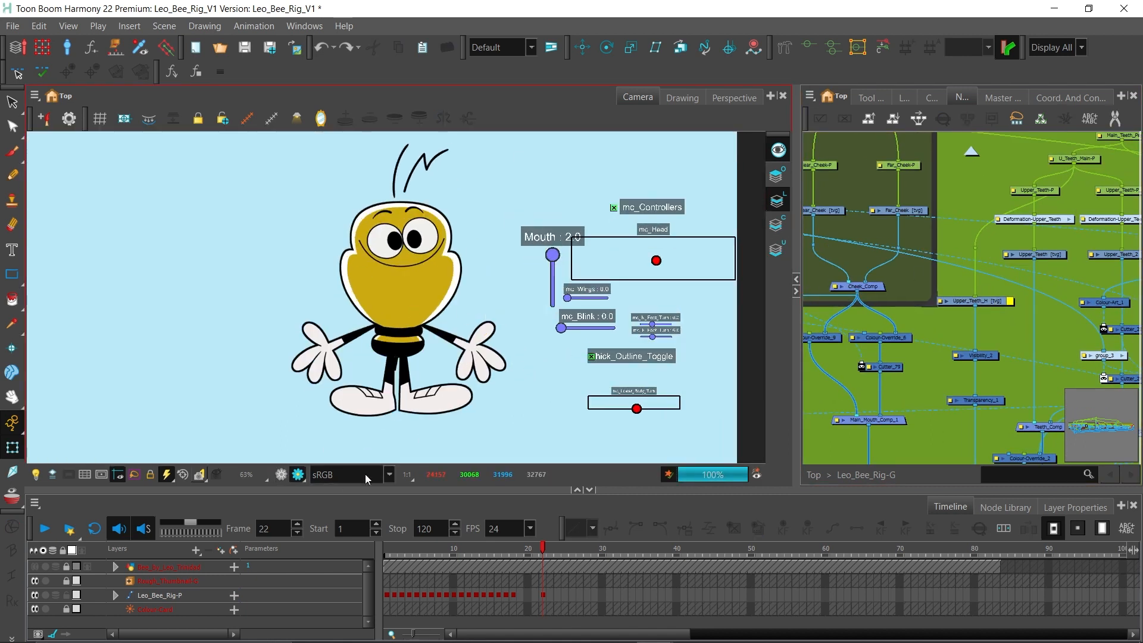
left_click(298, 475)
left_click(301, 478)
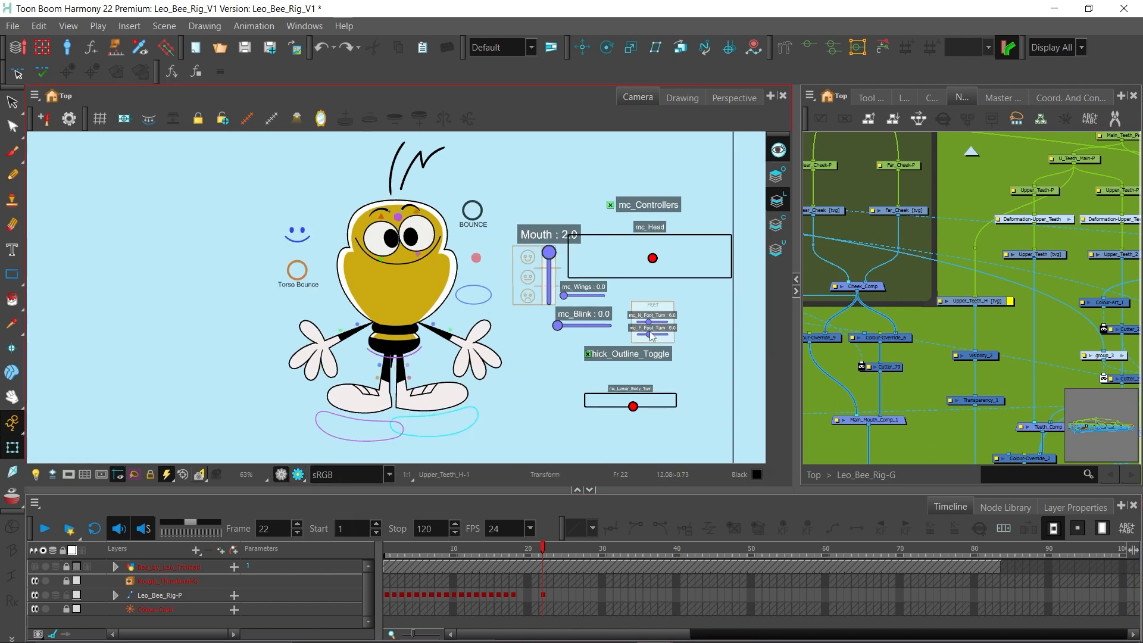
Nudge the mc_Lower_Body_Turn controller's point slightly to the left within its box
mouse_move(633, 407)
left_mouse_down()
mouse_move(655, 407)
mouse_move(625, 407)
mouse_move(632, 419)
mouse_move(626, 409)
left_mouse_up()
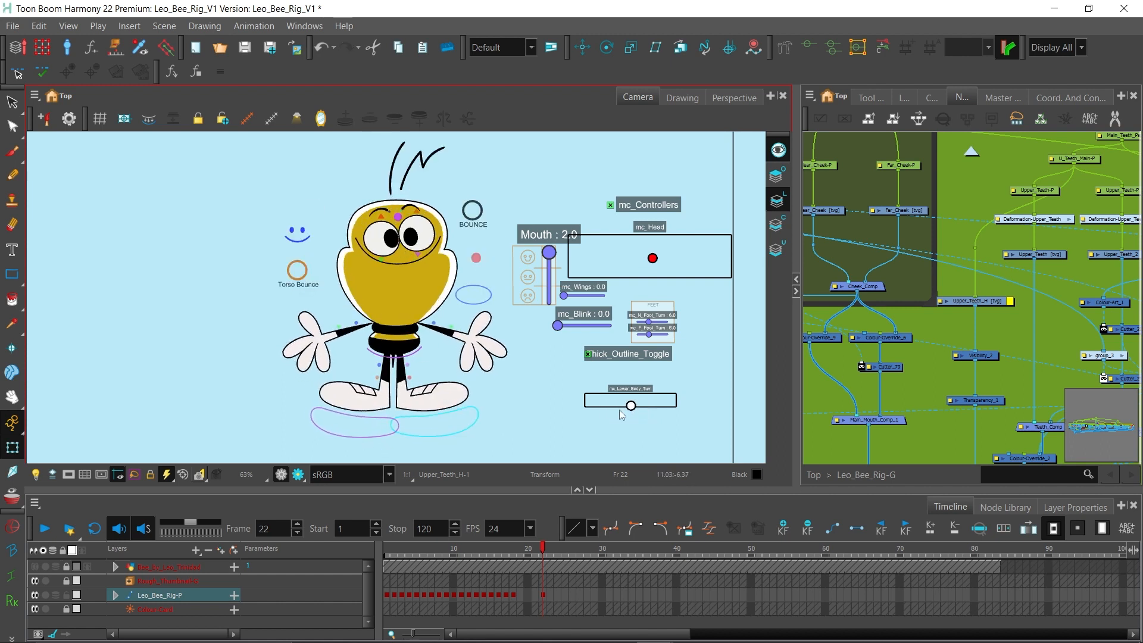
scroll(451, 356, "up", 1)
left_click_drag(467, 346, 545, 337)
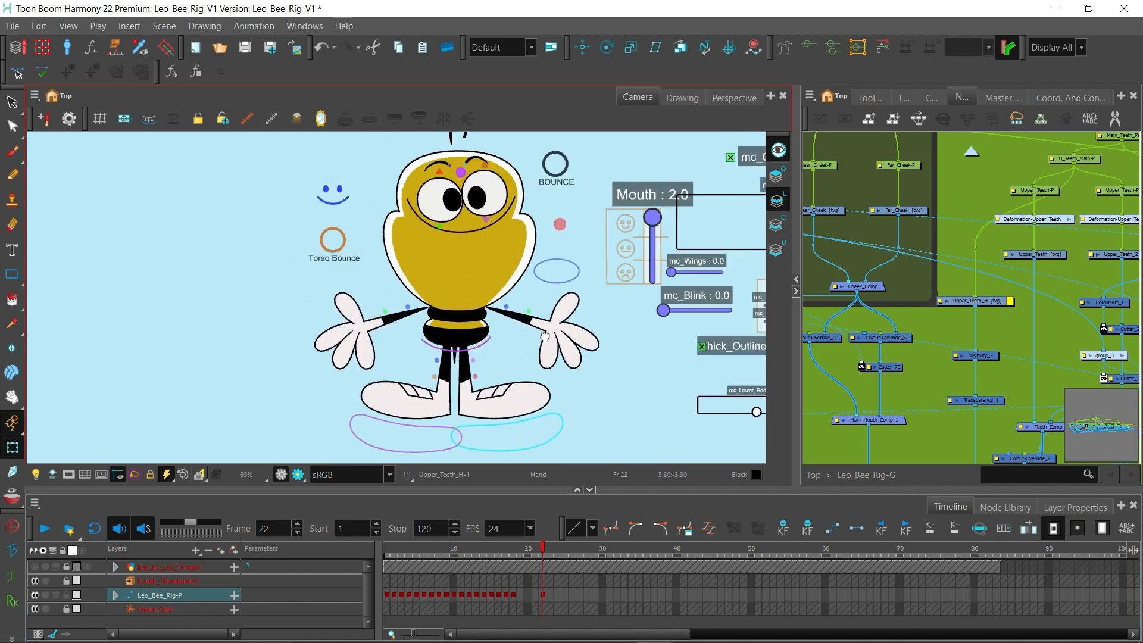
Rotate the left lower arm about its elbow until the hand points up in front of the torso, and deselect it
scroll(445, 314, "up", 5)
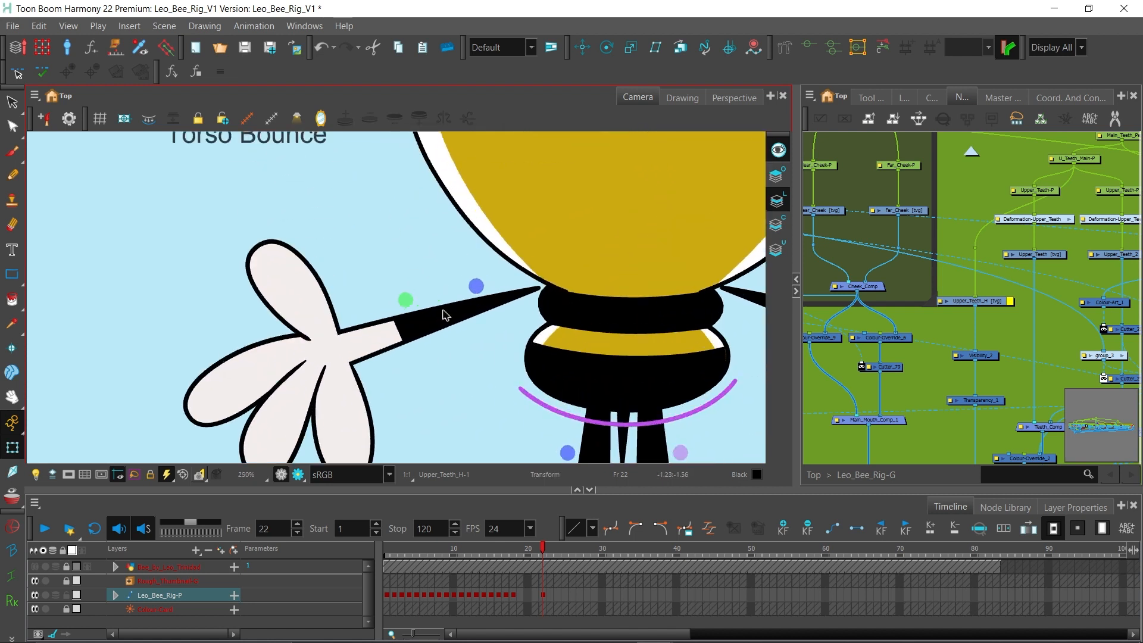
left_click(430, 332)
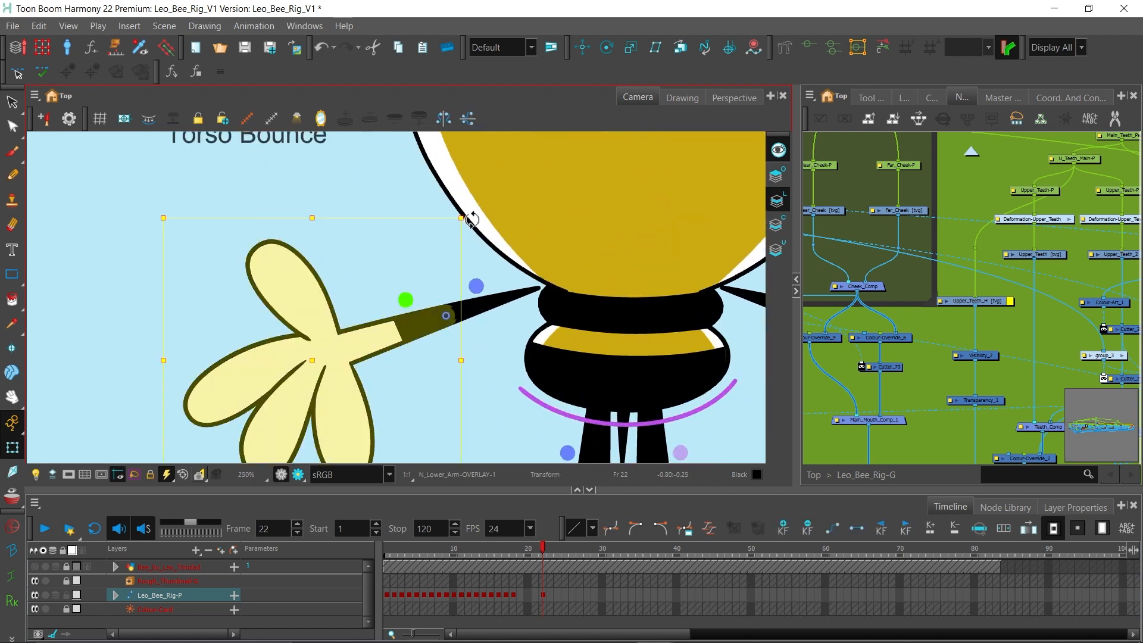
left_click_drag(470, 220, 464, 358)
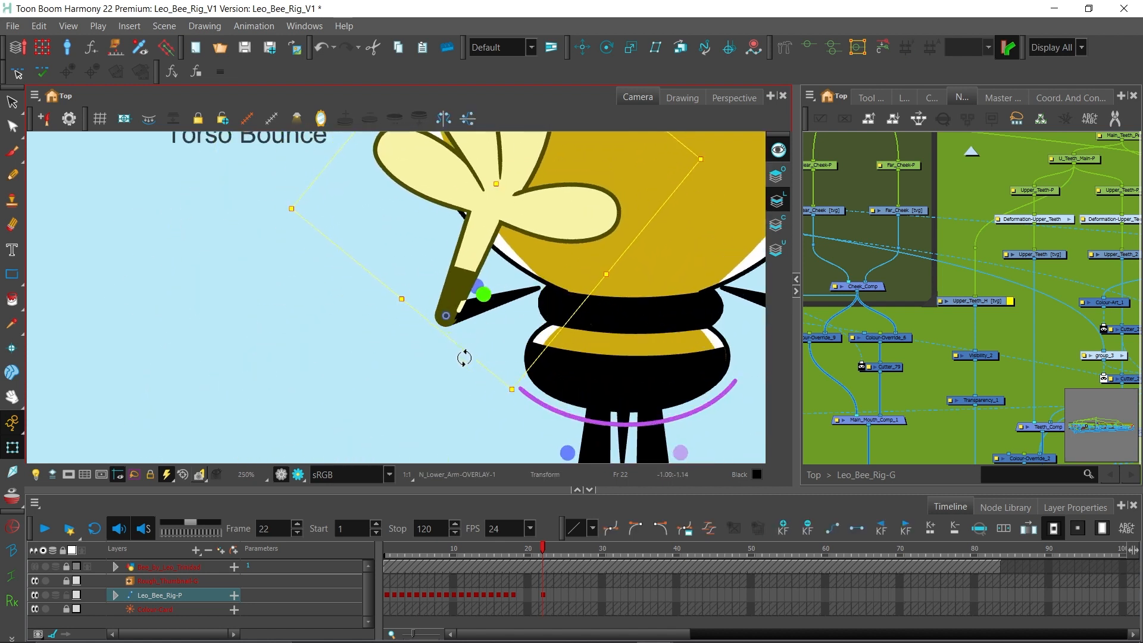
key("Escape")
scroll(489, 311, "up", 2)
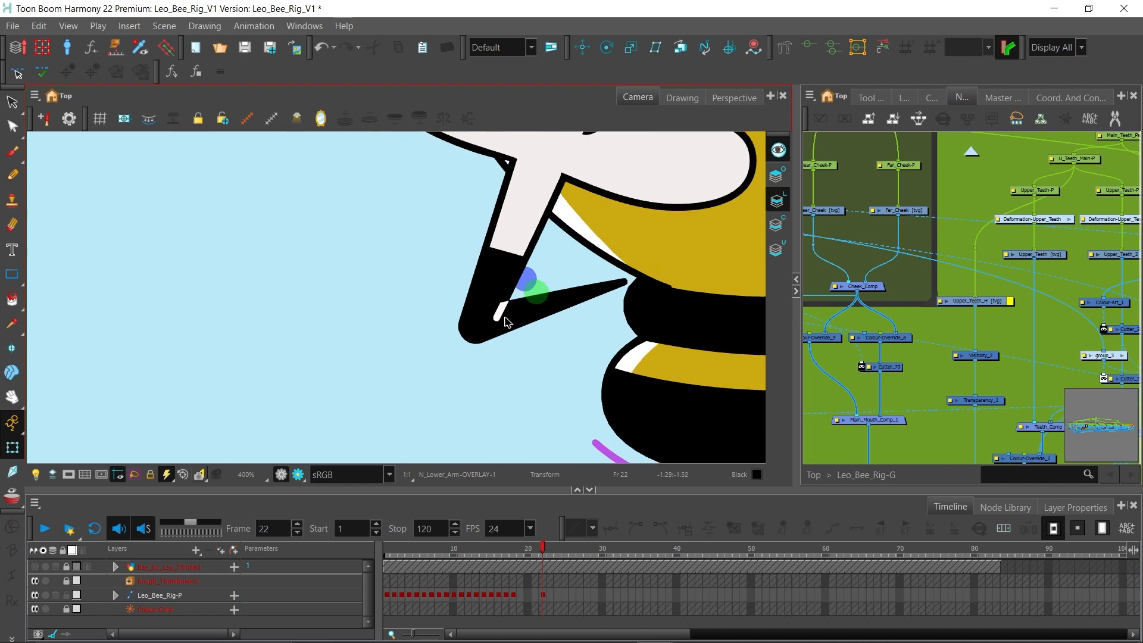
scroll(507, 321, "down", 4)
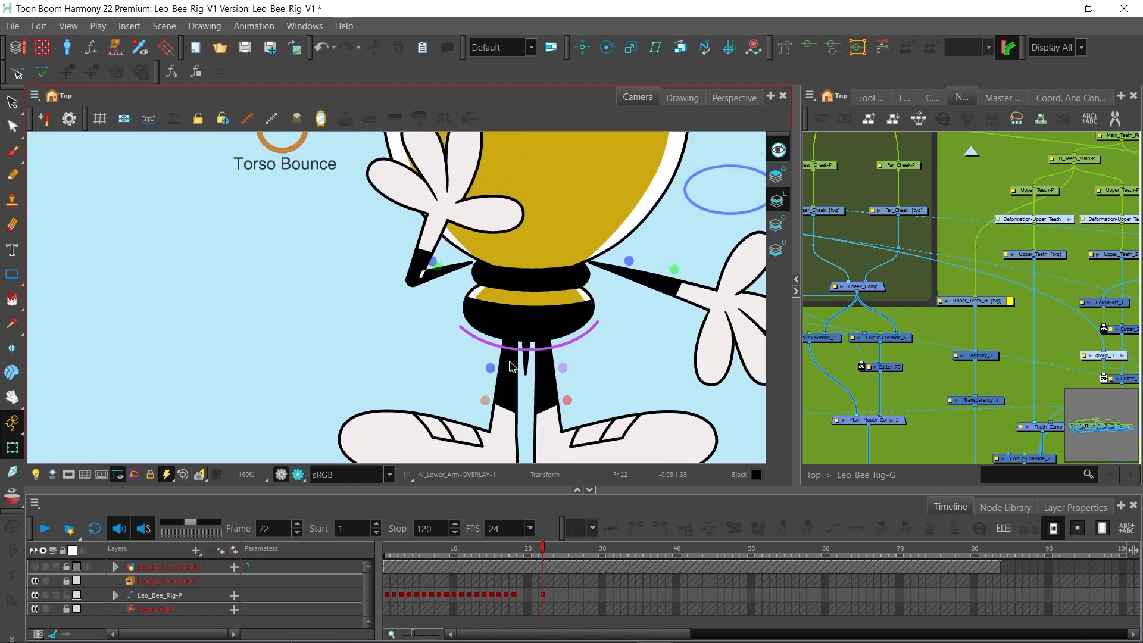
Select and deselect the left upper leg, and examine the white line inside the bent left elbow
left_click(512, 366)
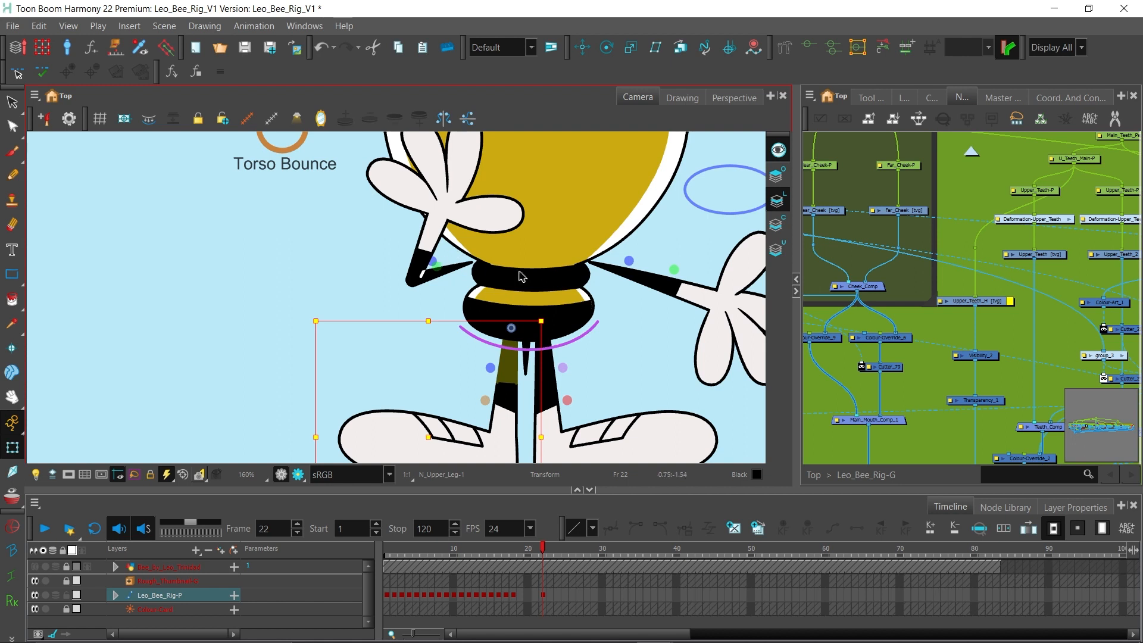
key("Escape")
scroll(455, 319, "up", 3)
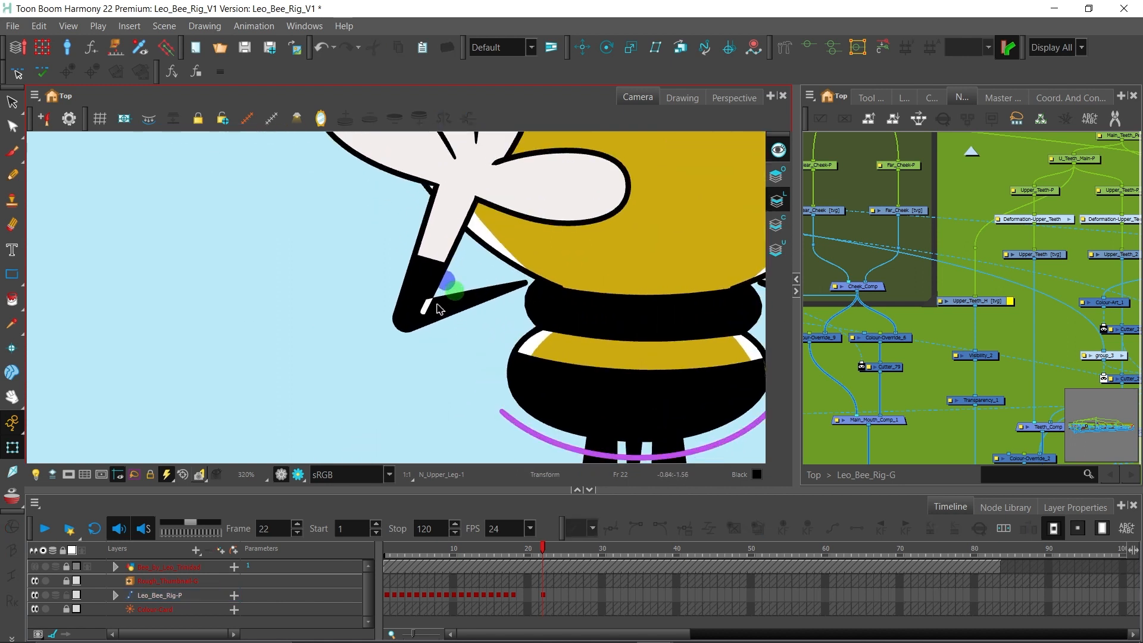
scroll(457, 307, "down", 3)
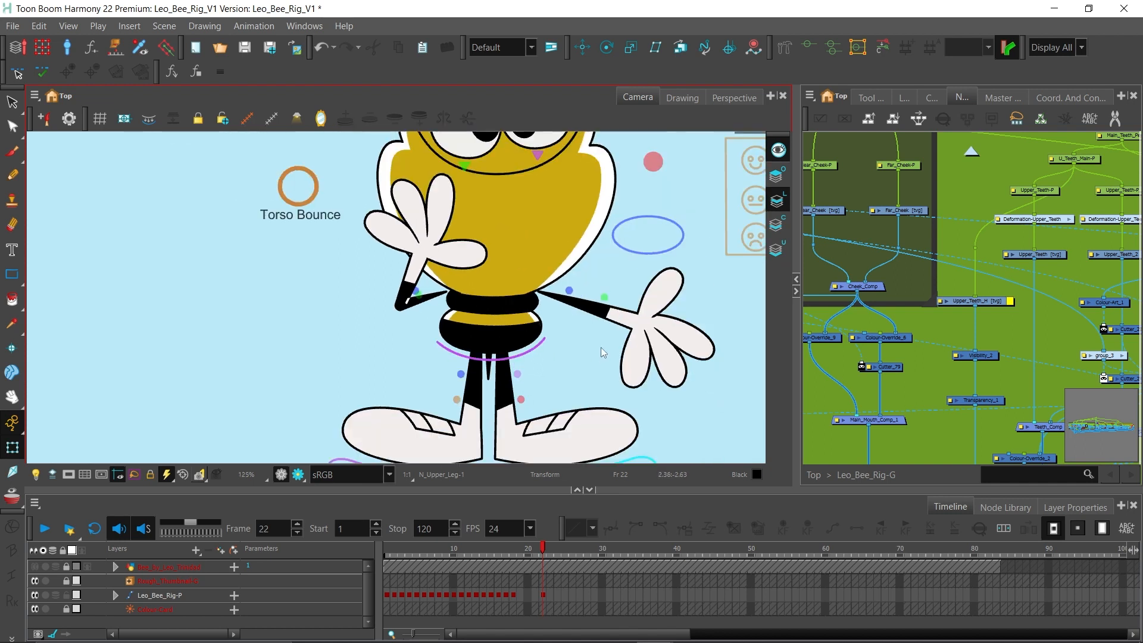
scroll(406, 265, "up", 2)
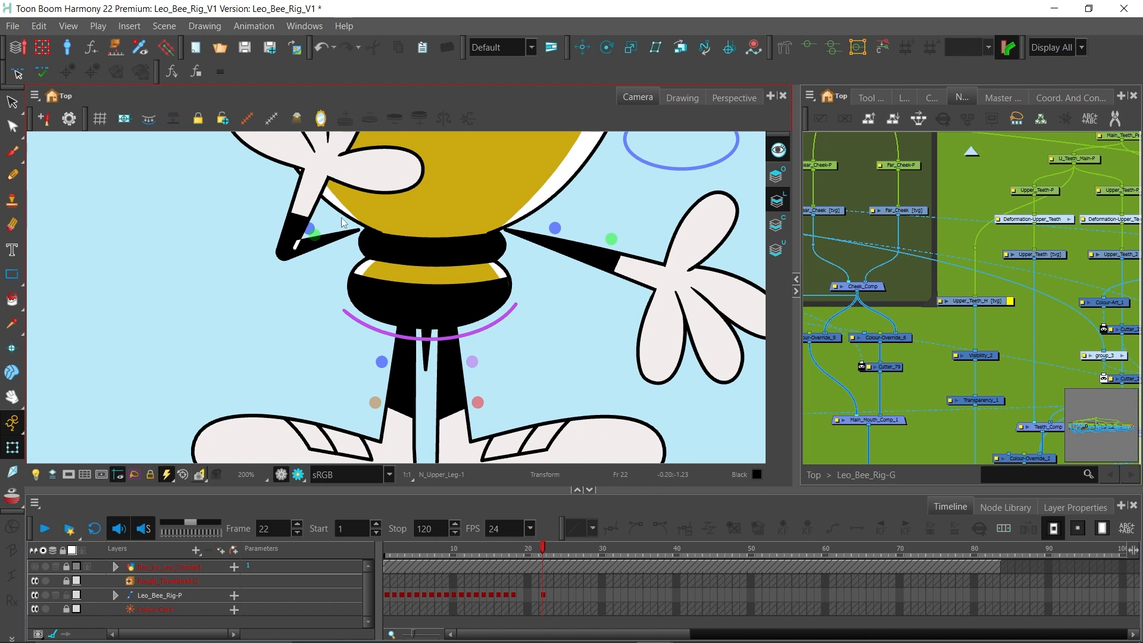
scroll(295, 269, "up", 1)
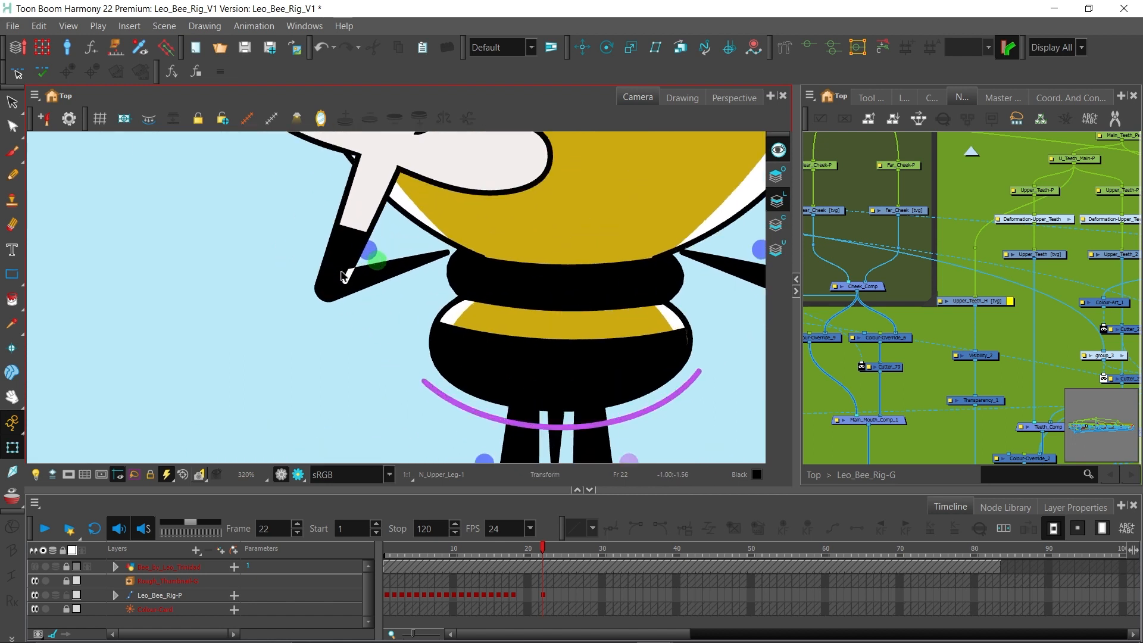
scroll(344, 276, "down", 2)
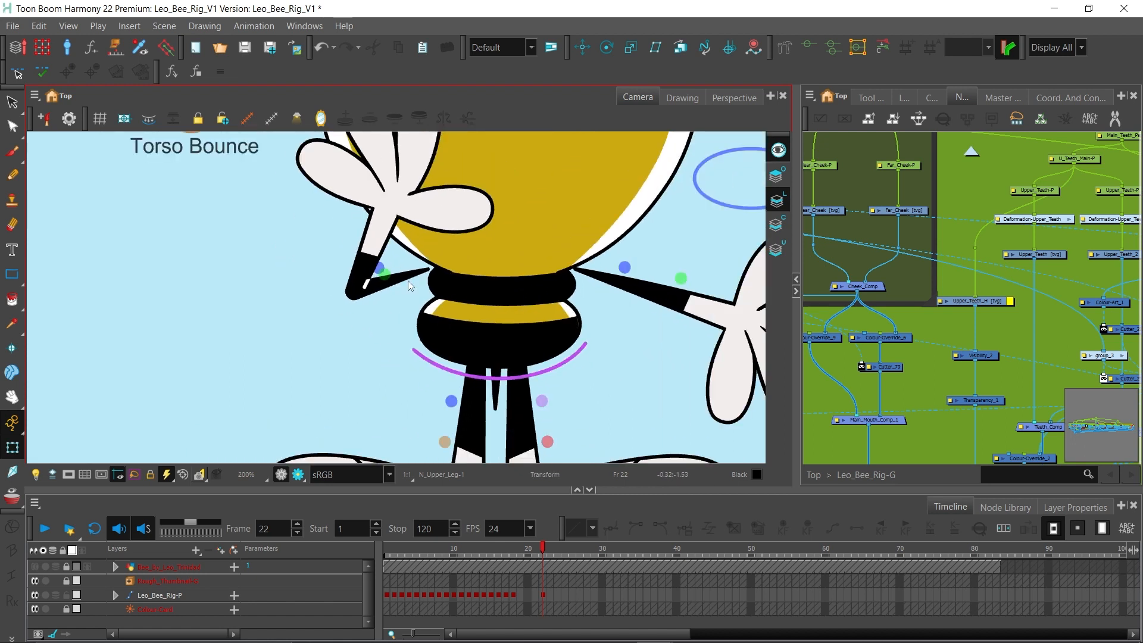
Rotate the whole left arm downward from the shoulder, try shifting it toward the torso, and undo the shift
left_click(411, 285)
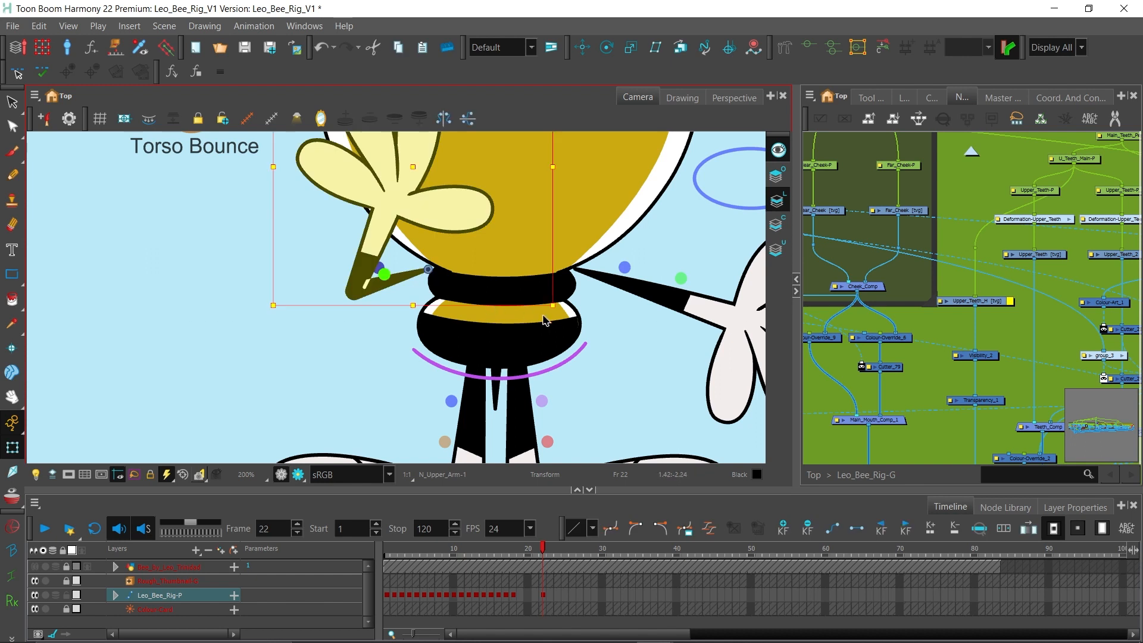
left_click_drag(563, 314, 533, 193)
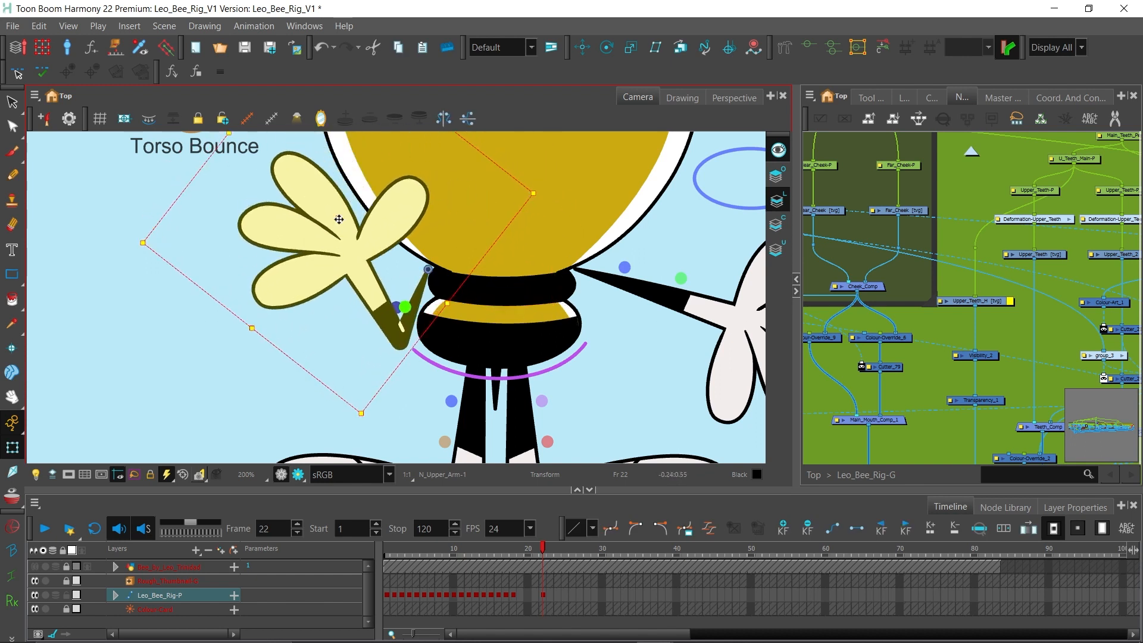
left_click_drag(339, 219, 387, 223)
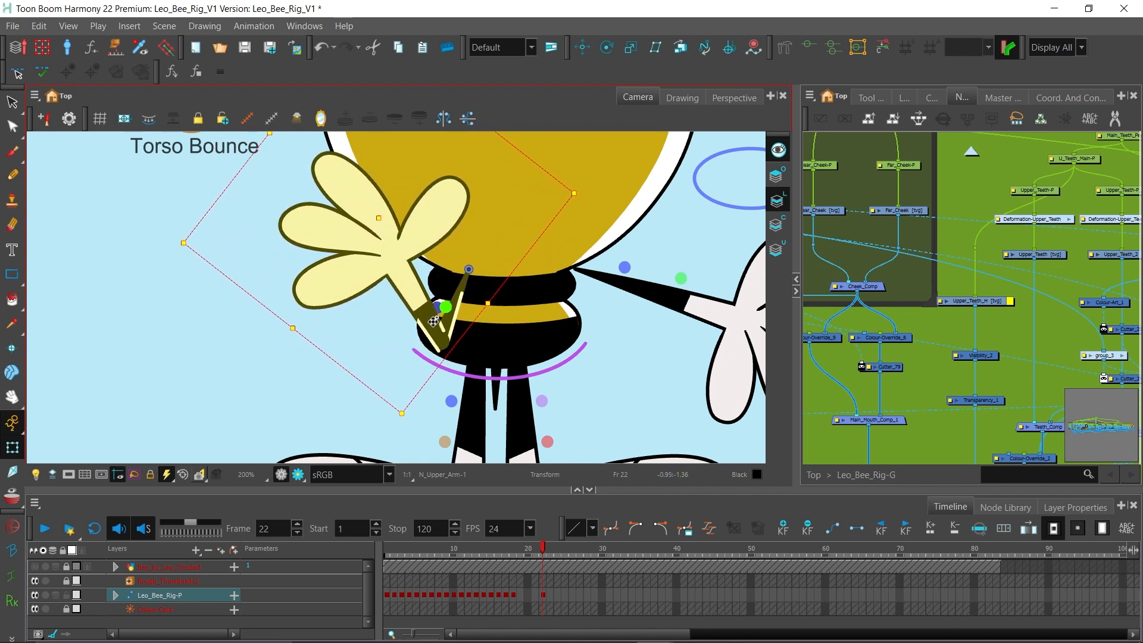
key("ctrl+z")
key("ctrl+z")
left_click(361, 378)
Try moving N_U_Arm_White_Line_Handle at the left elbow, and undo both that move and the upper arm's rotation
scroll(393, 339, "up", 3)
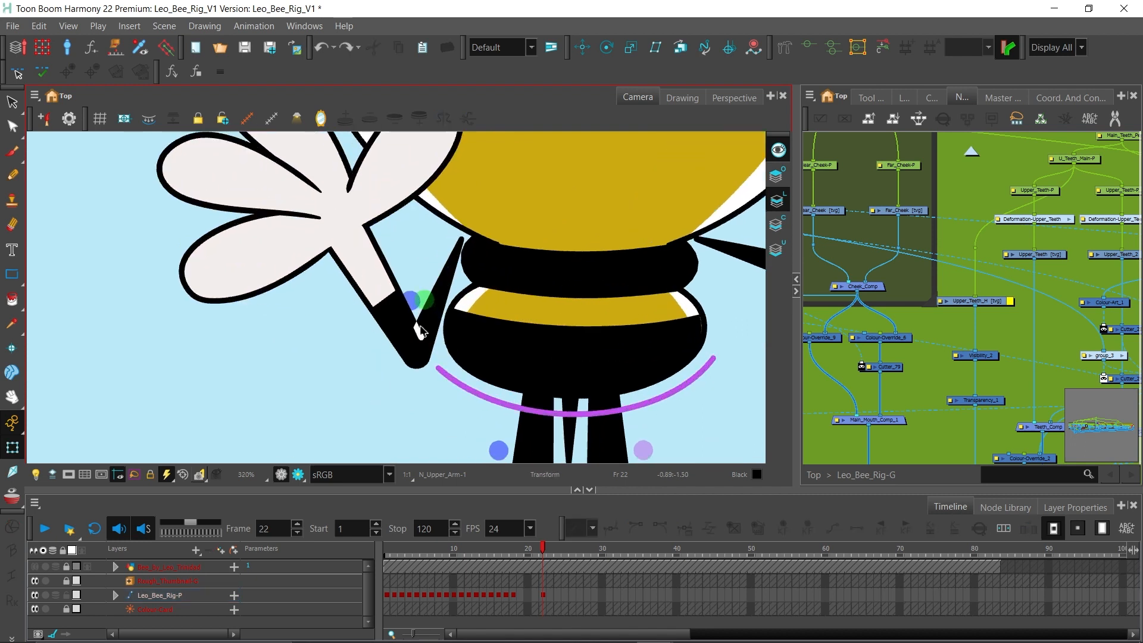
scroll(393, 292, "up", 1)
left_click(406, 284)
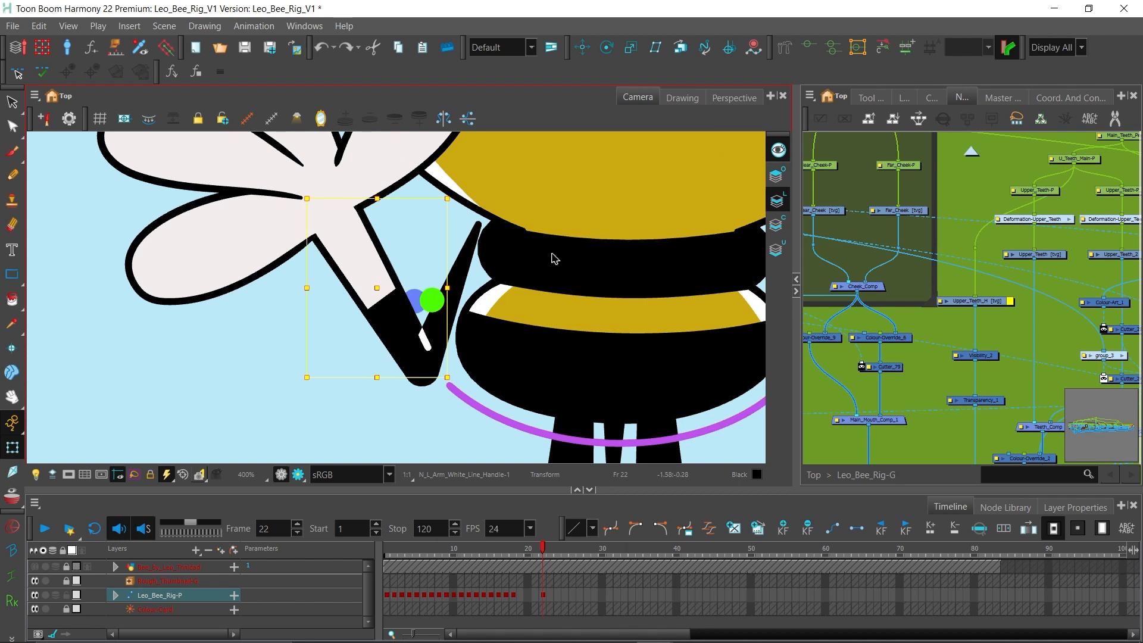
left_click(403, 326)
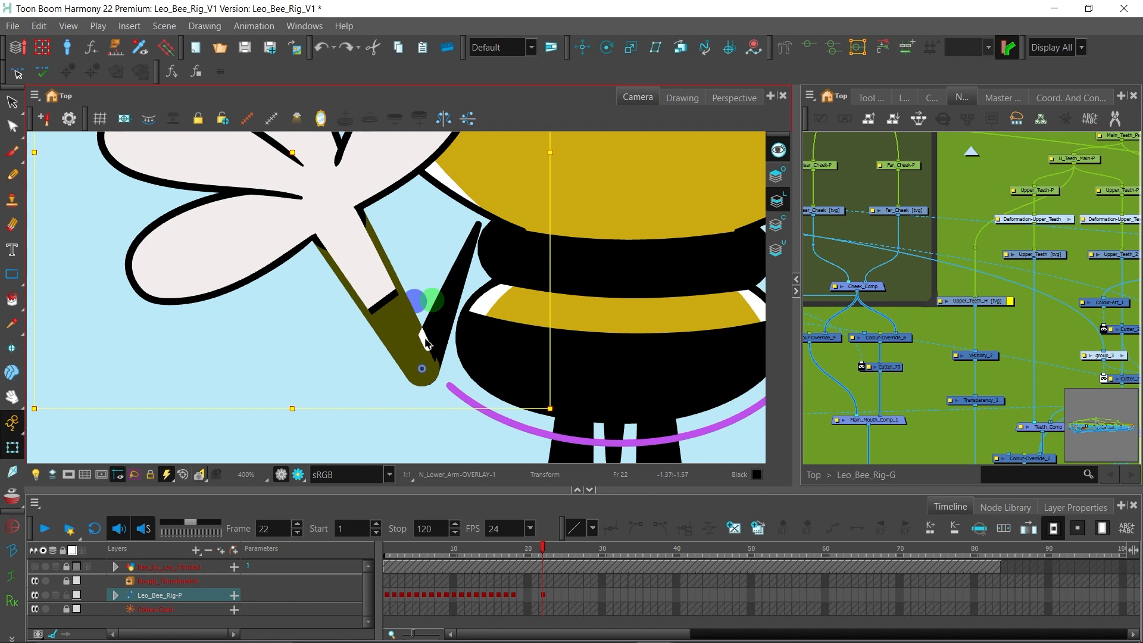
left_click(431, 304)
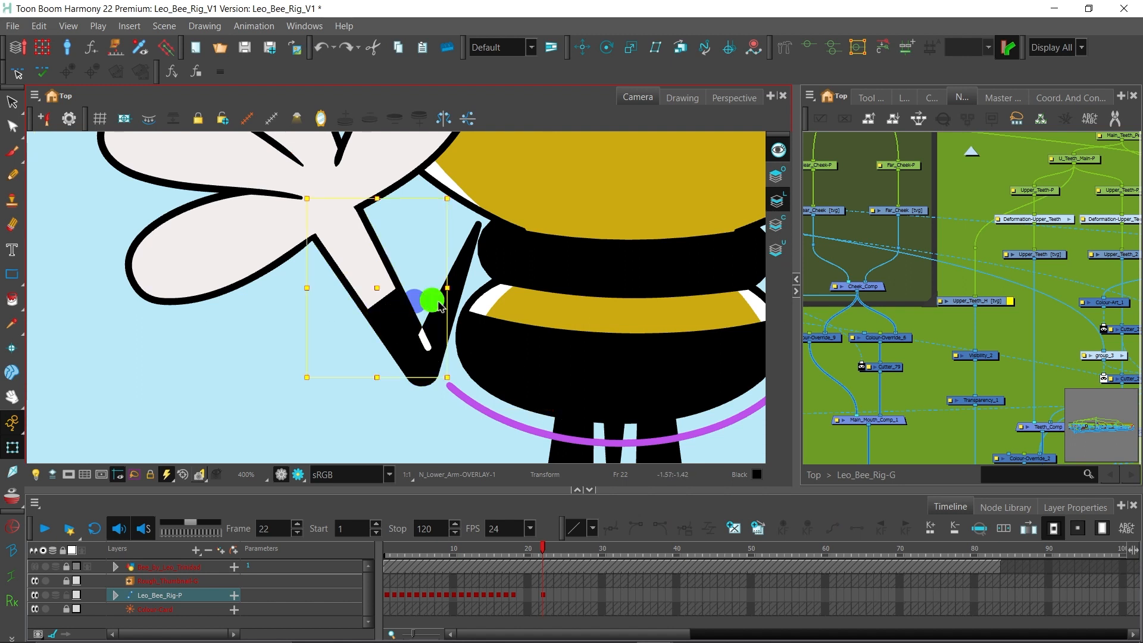
left_click_drag(386, 300, 433, 328)
left_click(416, 301)
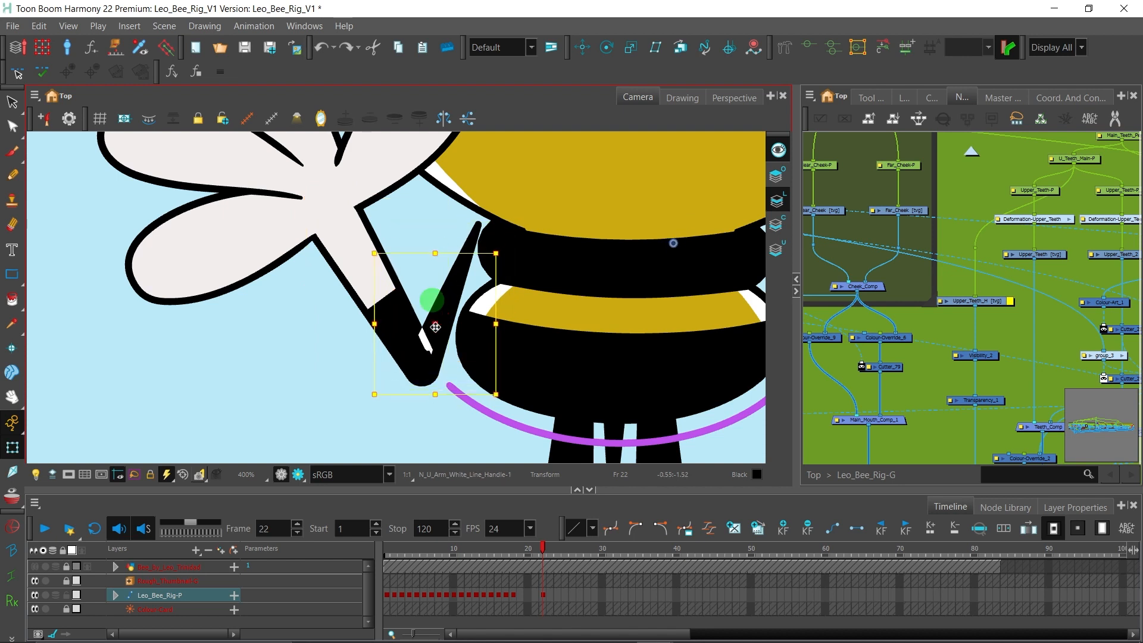
key("ctrl+z")
left_click(435, 253)
key("1")
key("1")
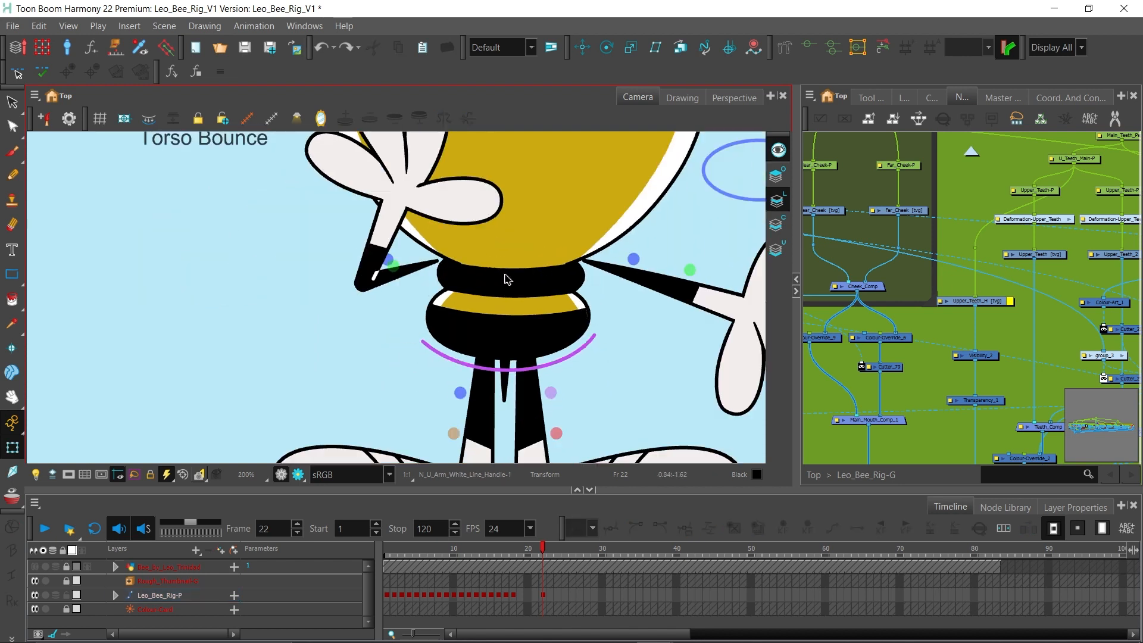
Zoom in on the legs, try moving the left leg from its upper-leg part, and undo the move
key("4")
key("1")
key("1")
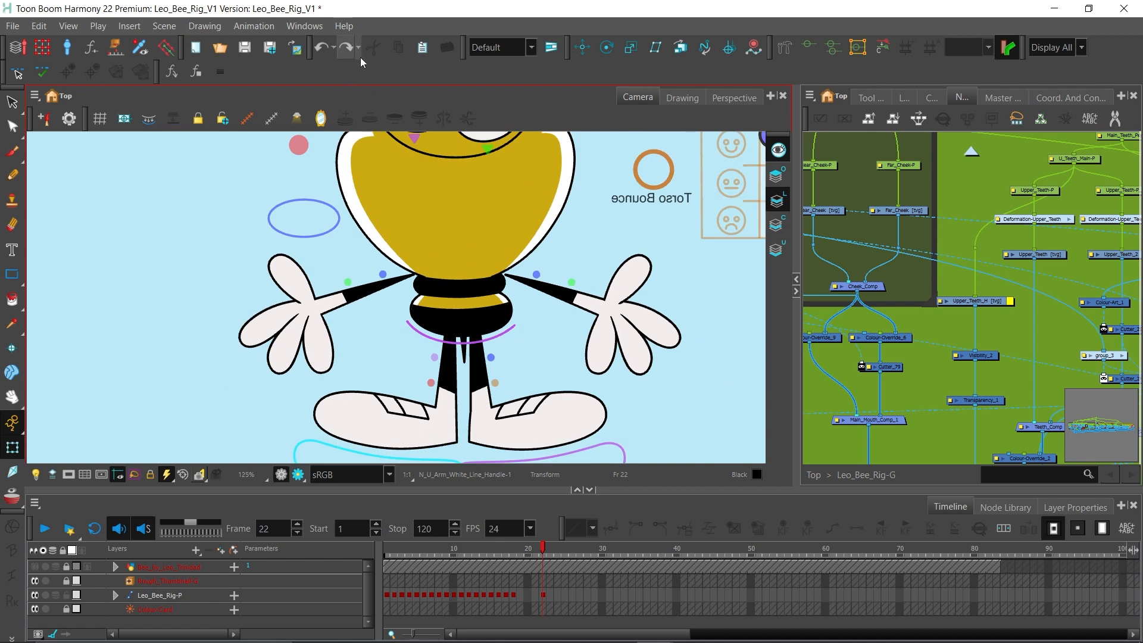
key("4")
left_click_drag(549, 345, 531, 287)
key("2")
key("2")
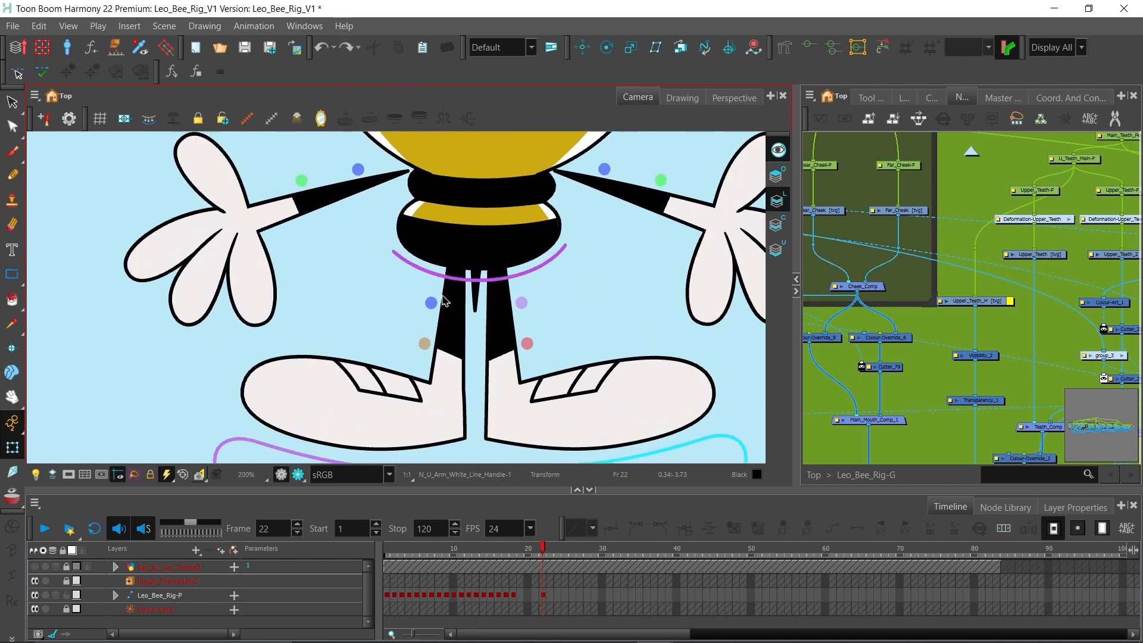
left_click(456, 287)
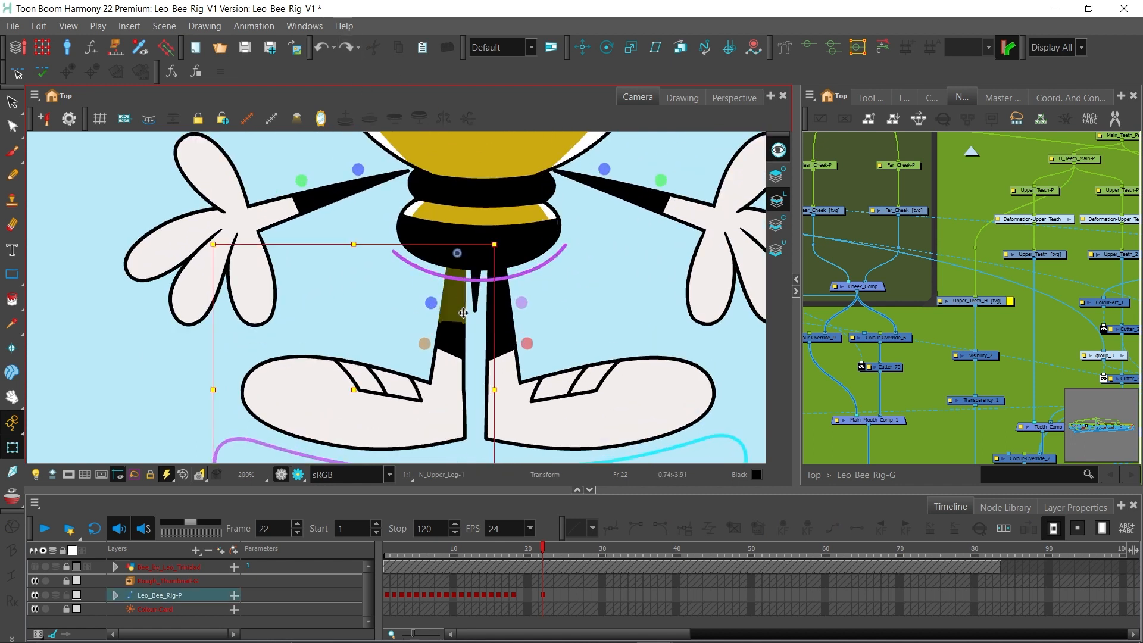
key("b")
key("b")
left_click_drag(337, 389, 367, 389)
key("ctrl+z")
left_click(524, 323)
Select the stinger between the legs, try nudging it slightly upward, and deselect it
left_click(475, 293)
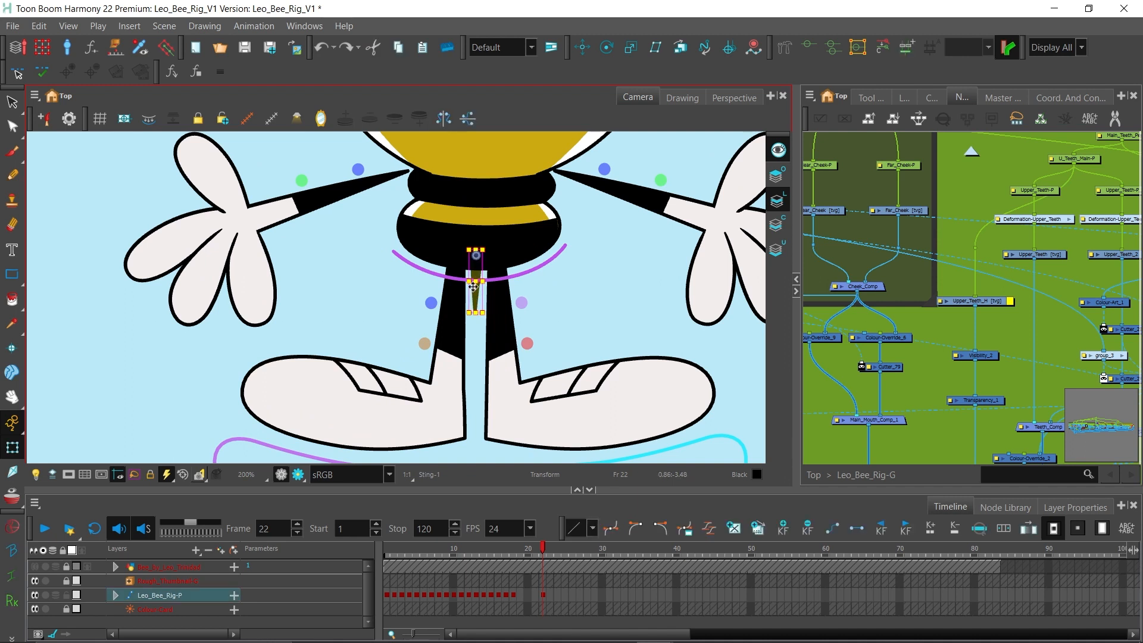
mouse_move(471, 292)
left_mouse_down()
mouse_move(443, 292)
mouse_move(470, 285)
left_mouse_up()
key("Escape")
key("1")
key("1")
Select F_Upper_Arm and F_Lower_Arm in turn on the right arm to inspect how the arm parts meet
left_click_drag(566, 295, 534, 324)
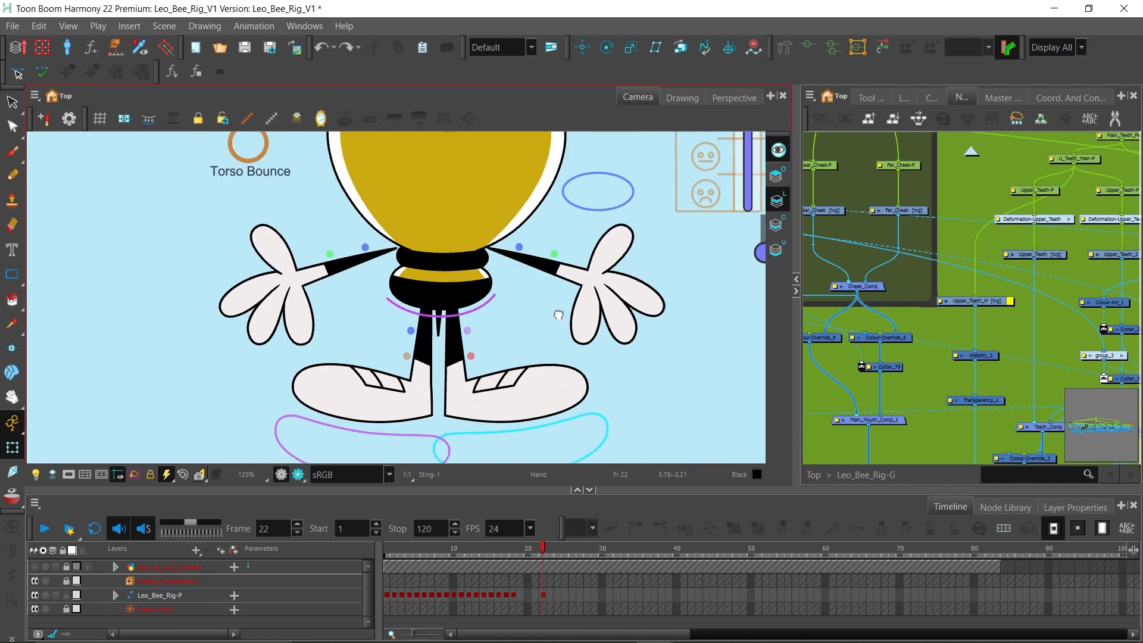
key("2")
key("2")
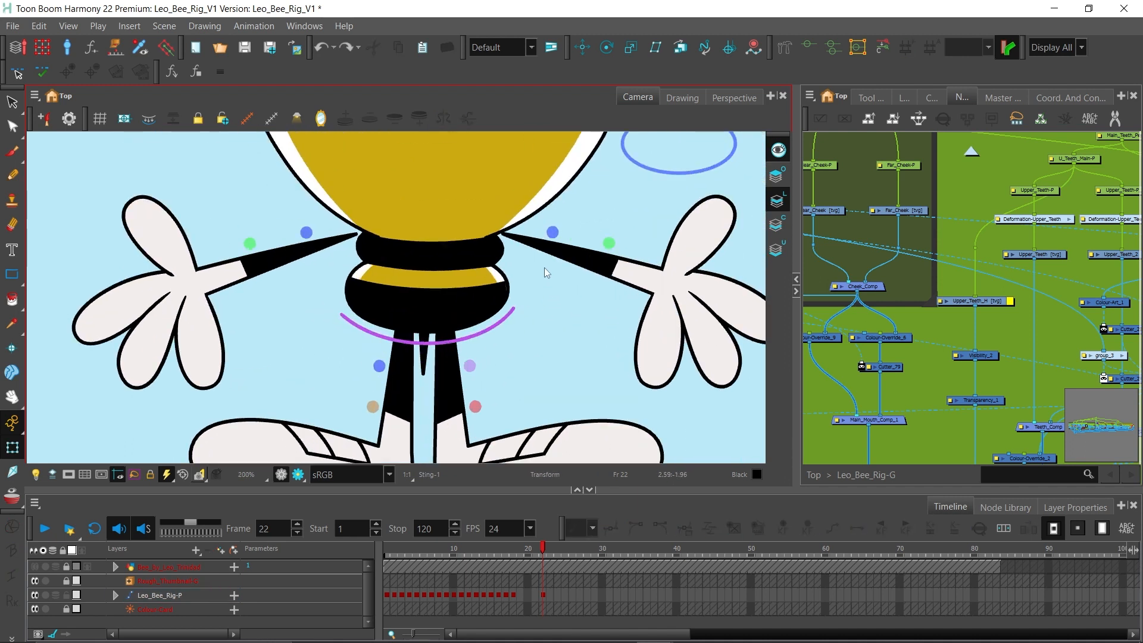
left_click(546, 248)
key("1")
key("1")
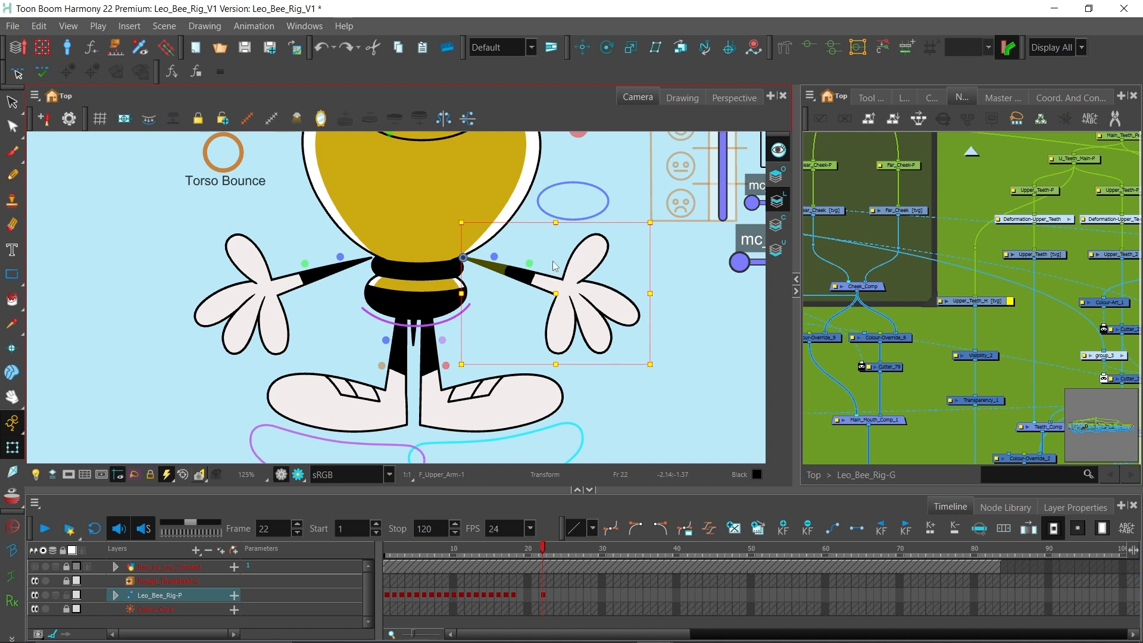
key("2")
key("2")
left_click(576, 265)
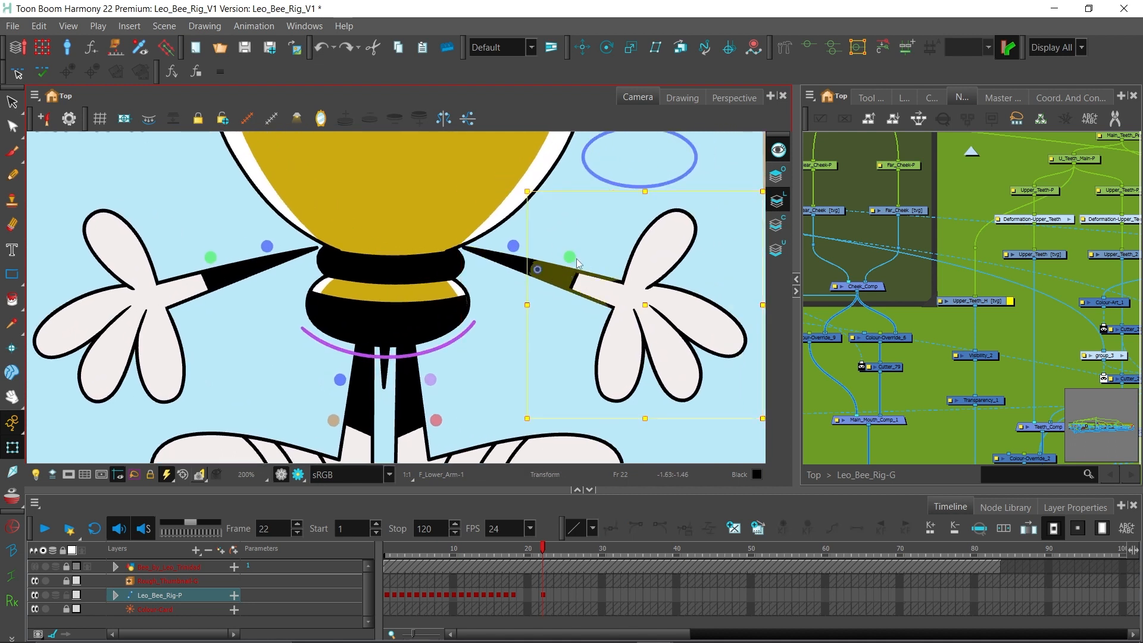
Try moving N_L_Arm_White_Line_Handle at the right forearm, undo the move, and deselect the handle
left_click(574, 273)
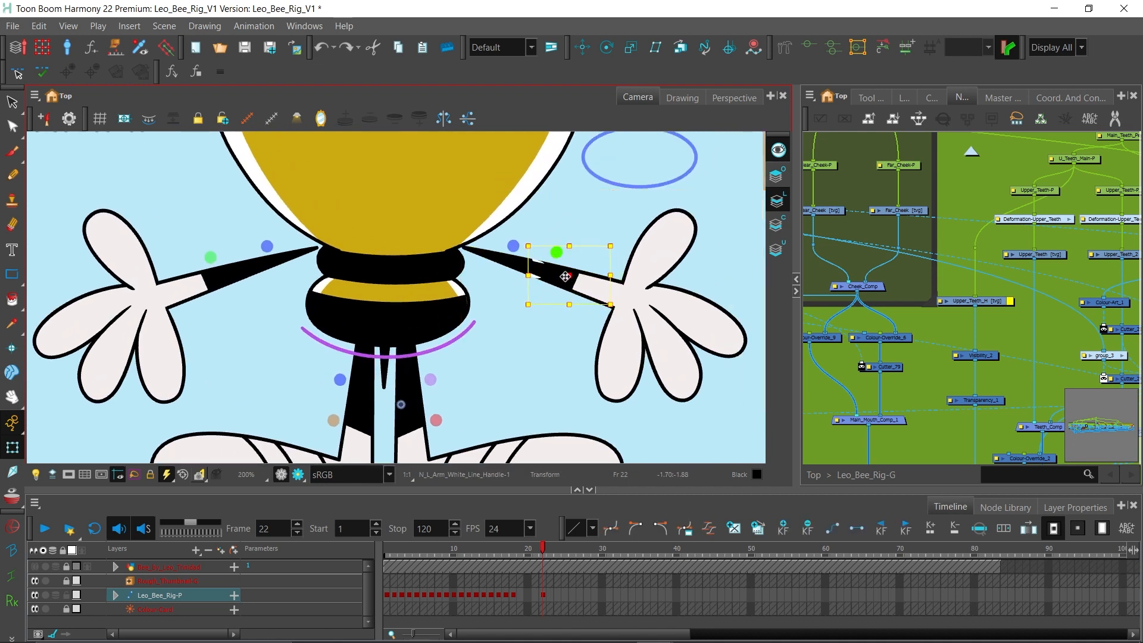
left_click_drag(566, 277, 567, 278)
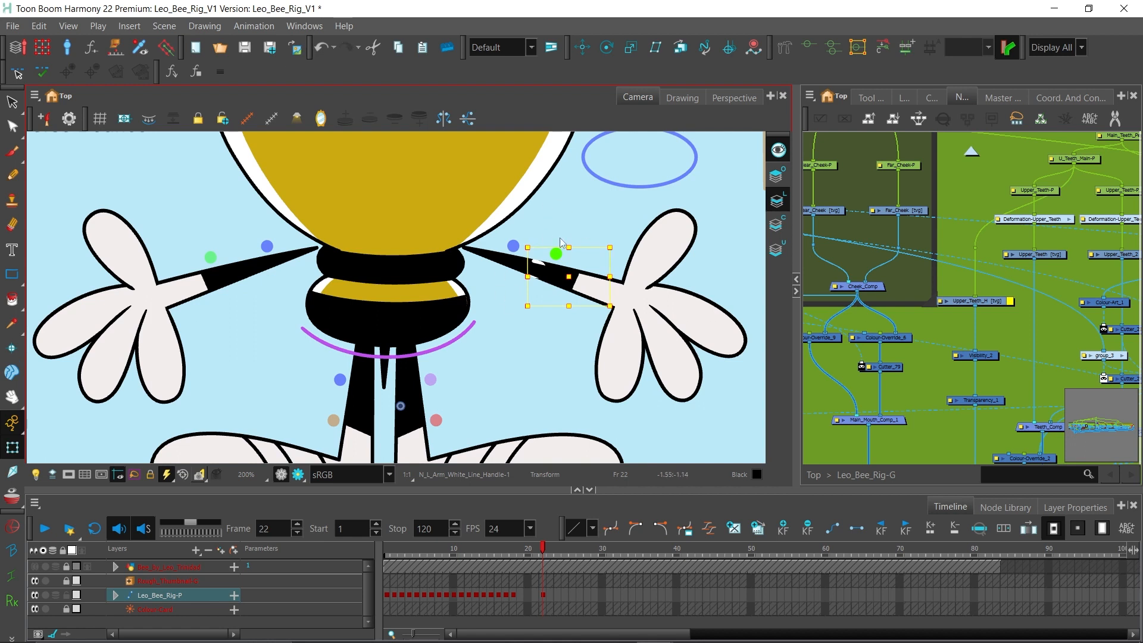
key("ctrl+z")
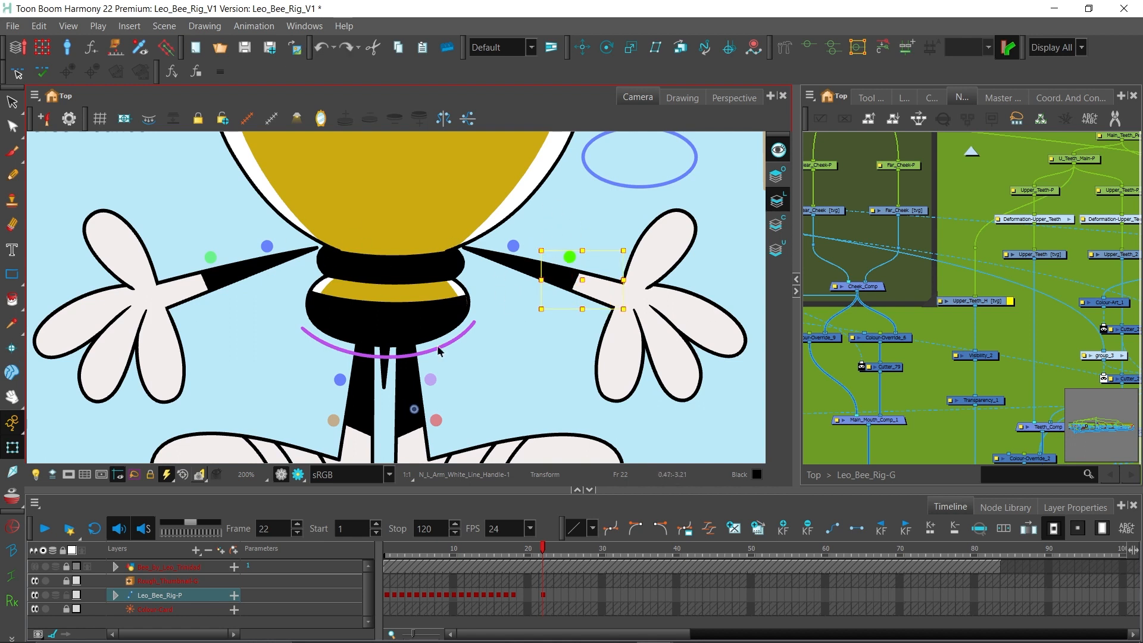
key("Escape")
Try shifting the hips and legs downward with Hip_Handle, and deselect the handle
key("1")
key("1")
key("1")
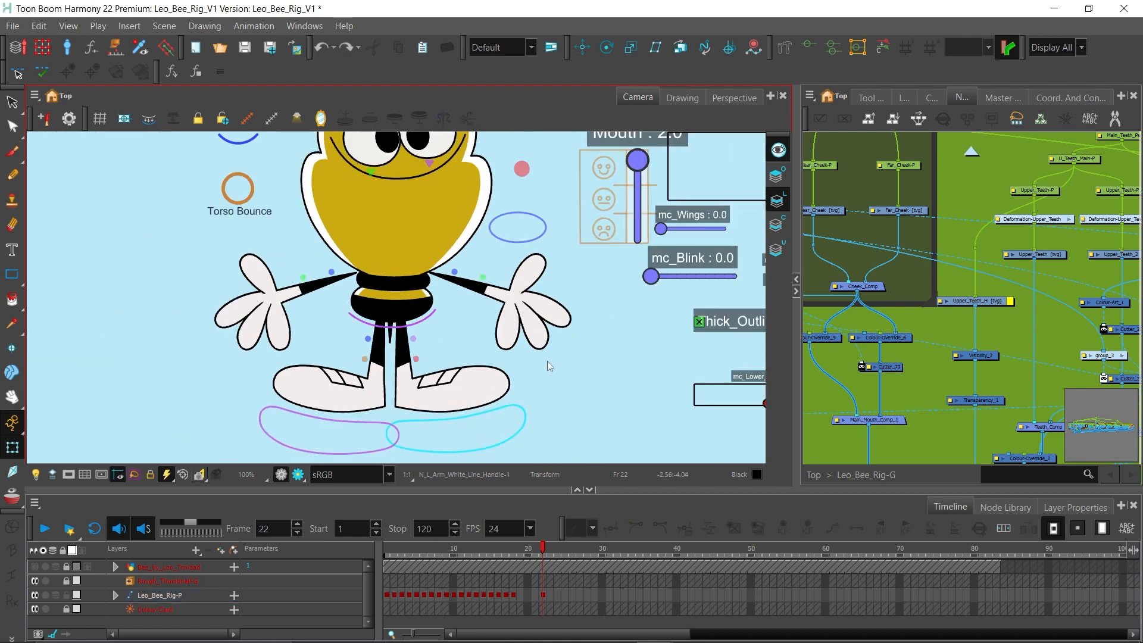
left_click_drag(607, 368, 638, 419)
key("1")
key("2")
key("2")
key("2")
key("2")
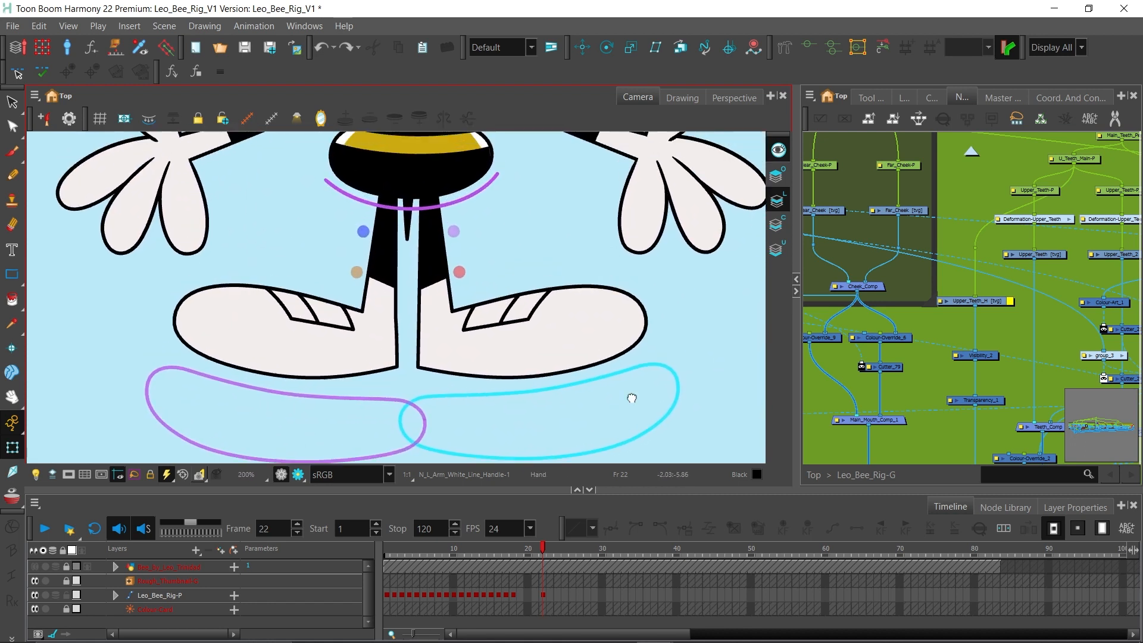
key("1")
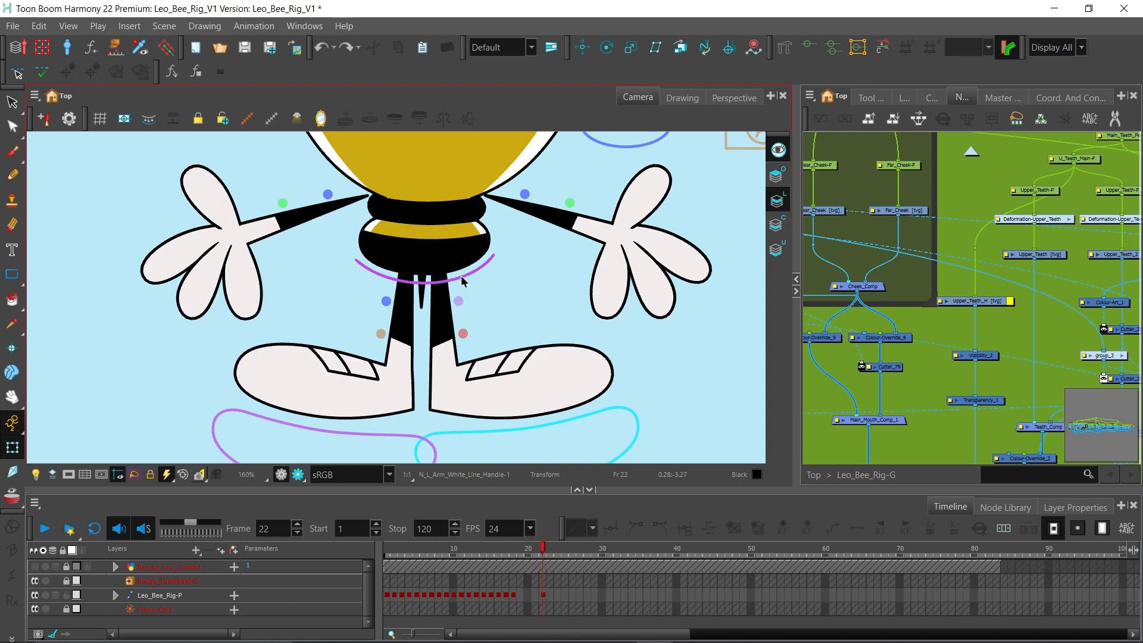
left_click(464, 275)
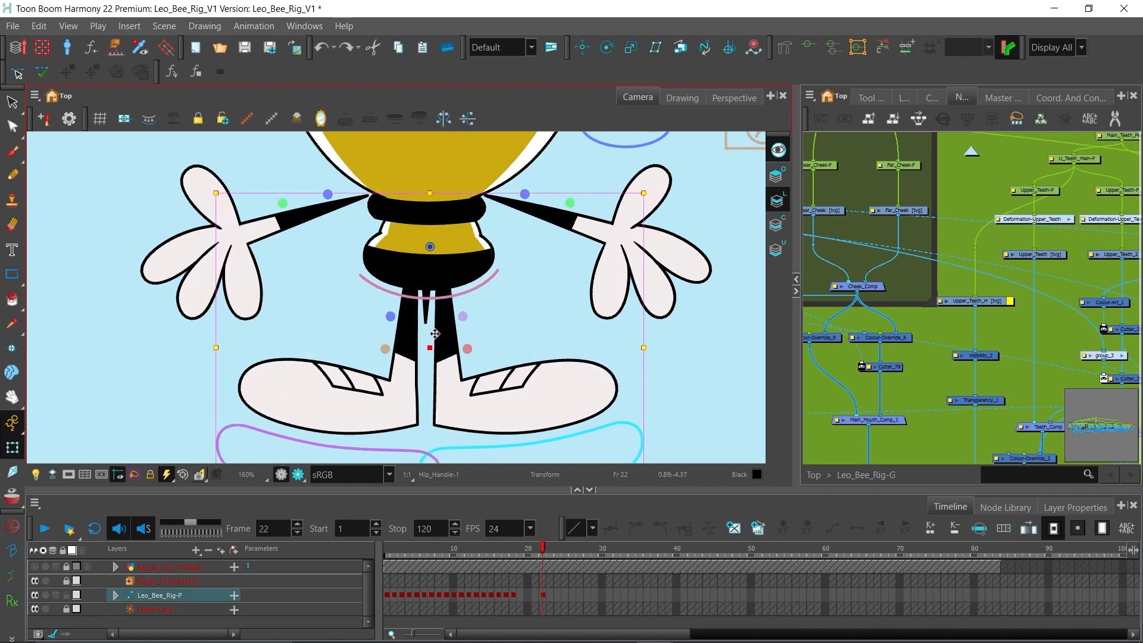
left_click(511, 306)
Select Face_Light on the bee's head, try shifting the white highlight, and deselect it
key("1")
key("2")
left_click_drag(511, 306, 502, 460)
key("2")
key("2")
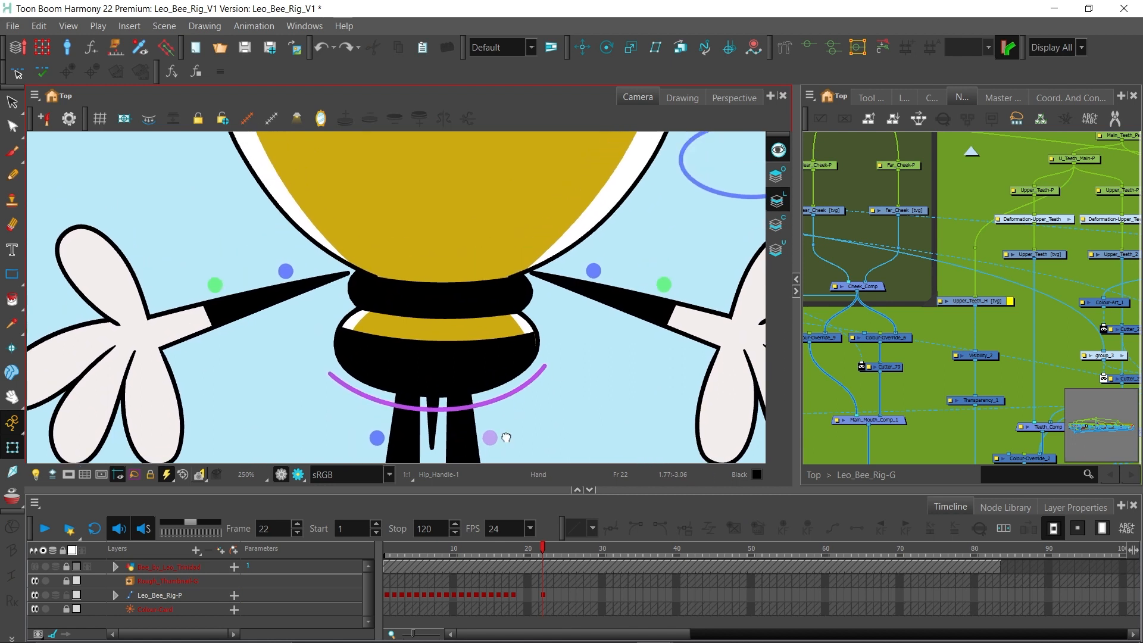
key("1")
key("1")
key("1")
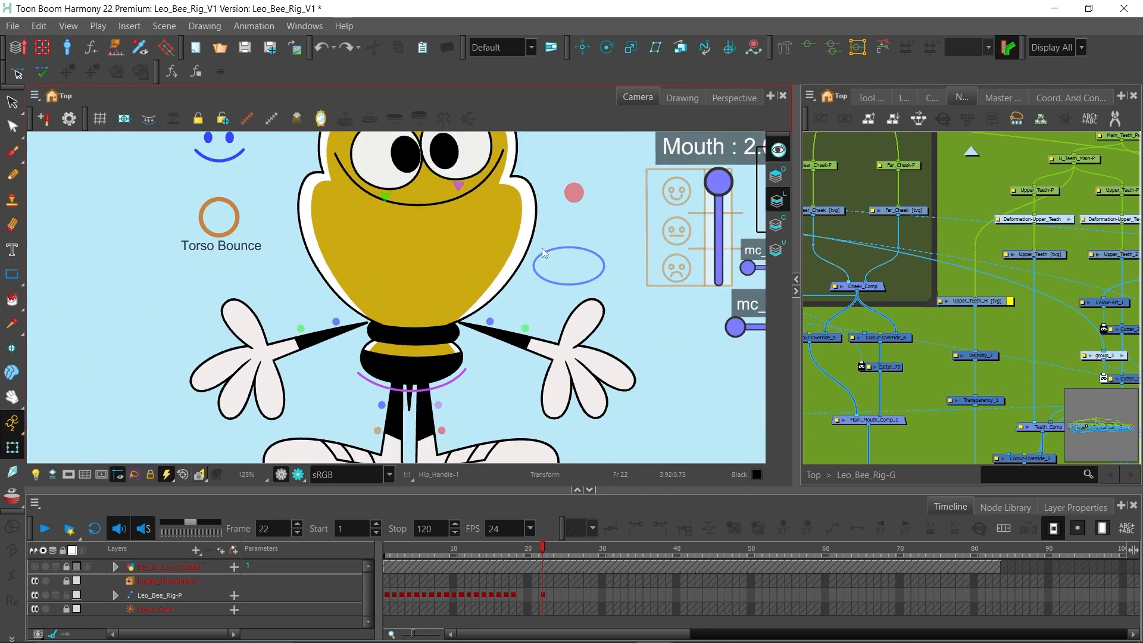
left_click(533, 245)
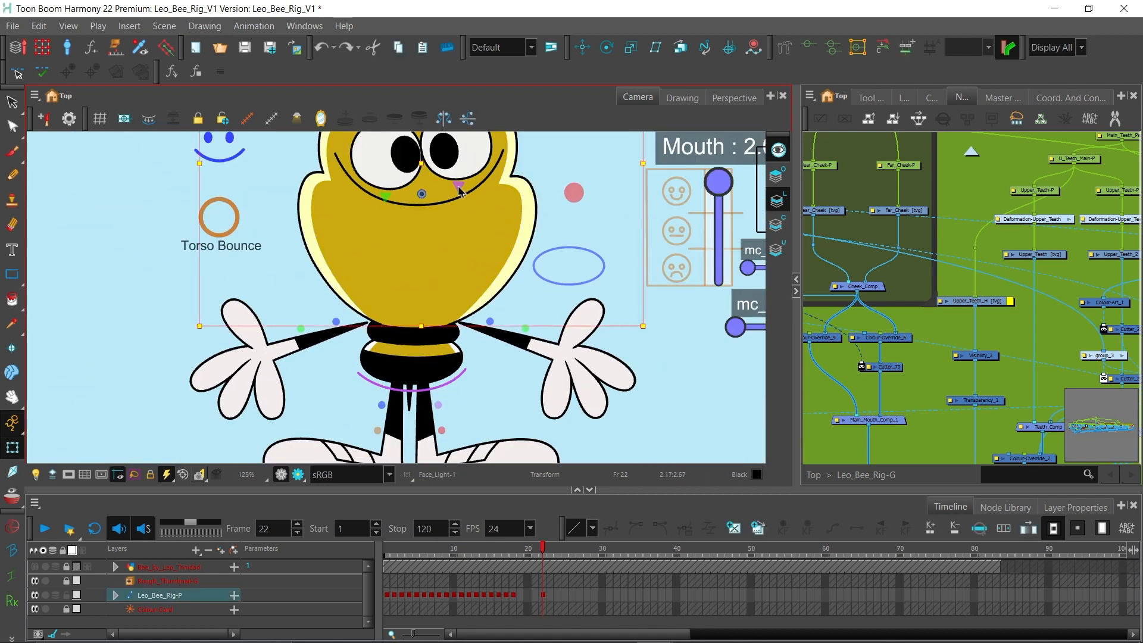
mouse_move(422, 164)
left_mouse_down()
mouse_move(401, 166)
mouse_move(469, 178)
mouse_move(445, 179)
mouse_move(510, 174)
mouse_move(438, 196)
mouse_move(406, 181)
left_mouse_up()
left_click(546, 424)
Select Body_Light on the abdomen, display its deformation controls, and deselect it
scroll(546, 424, "up", 5)
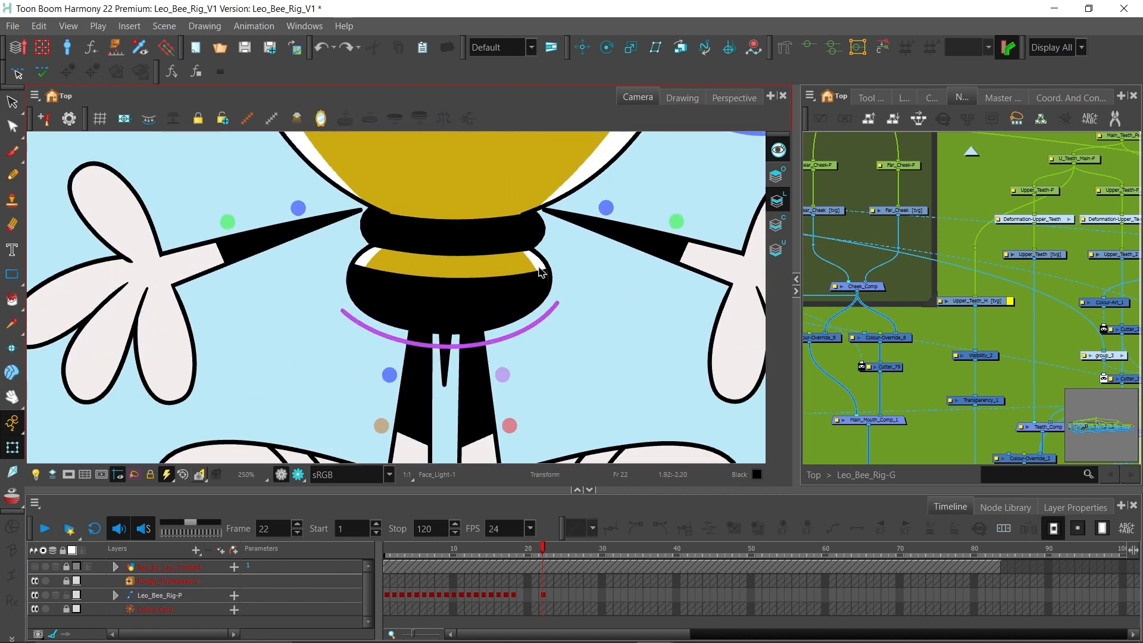
left_click(575, 254)
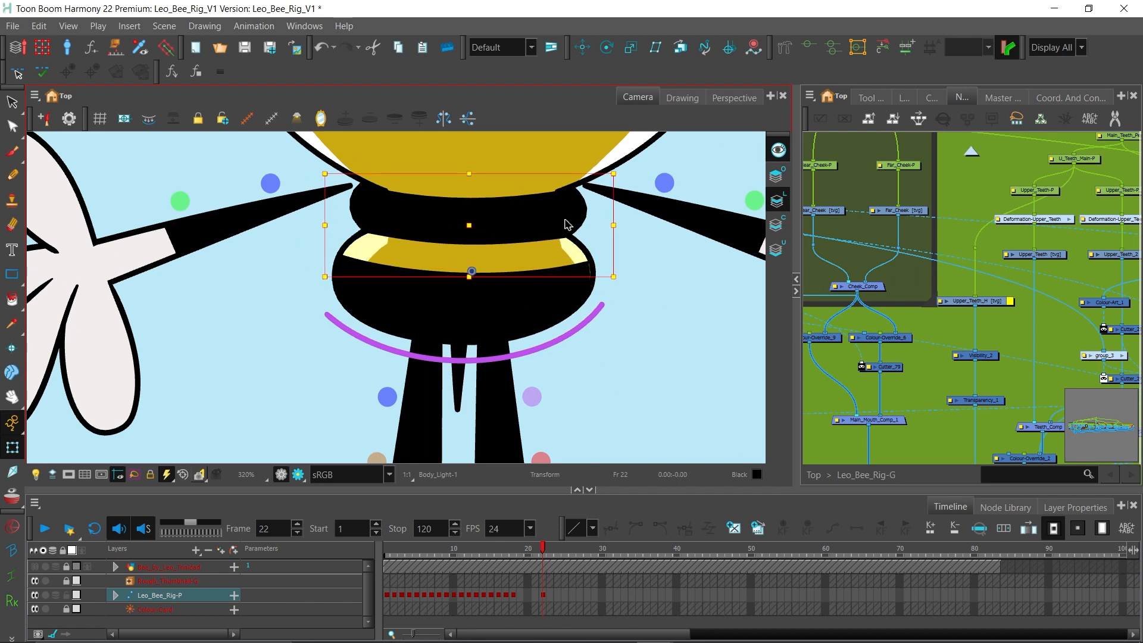
left_click(808, 47)
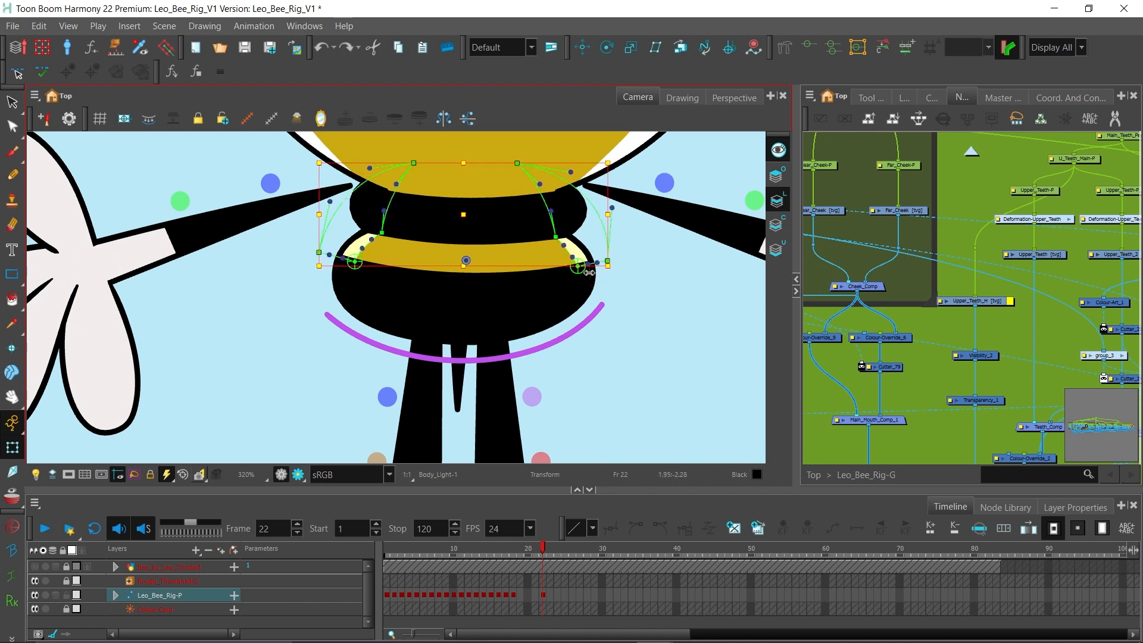
left_click(646, 289)
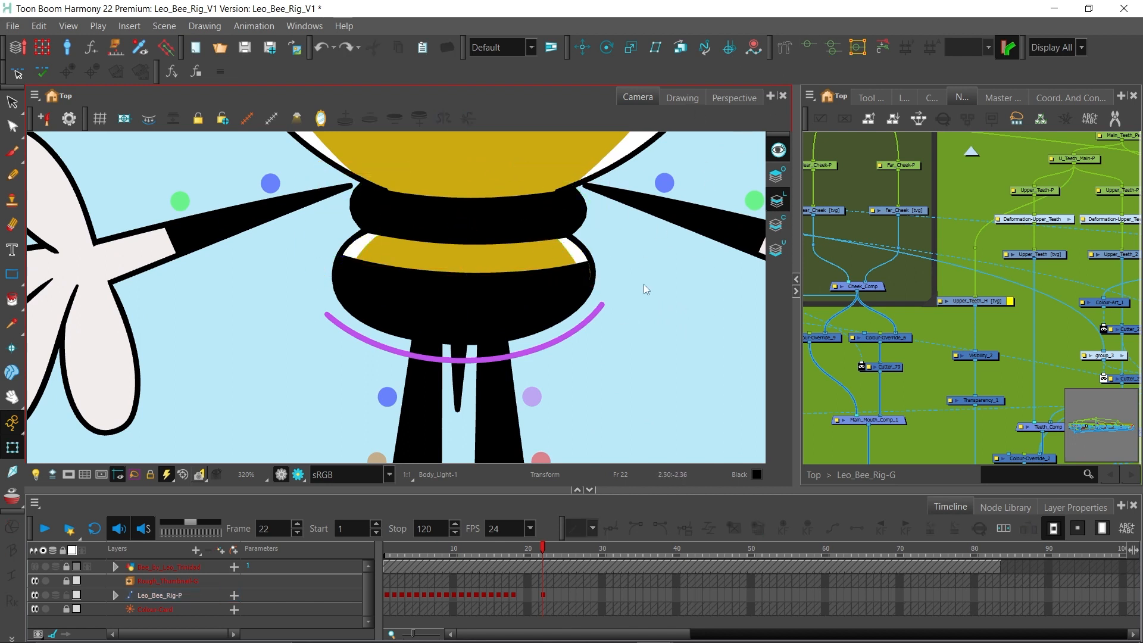
Try moving F_Glove around the right wrist, and undo the glove's displacement
key("1")
key("1")
key("2")
left_click_drag(565, 294, 562, 274)
key("1")
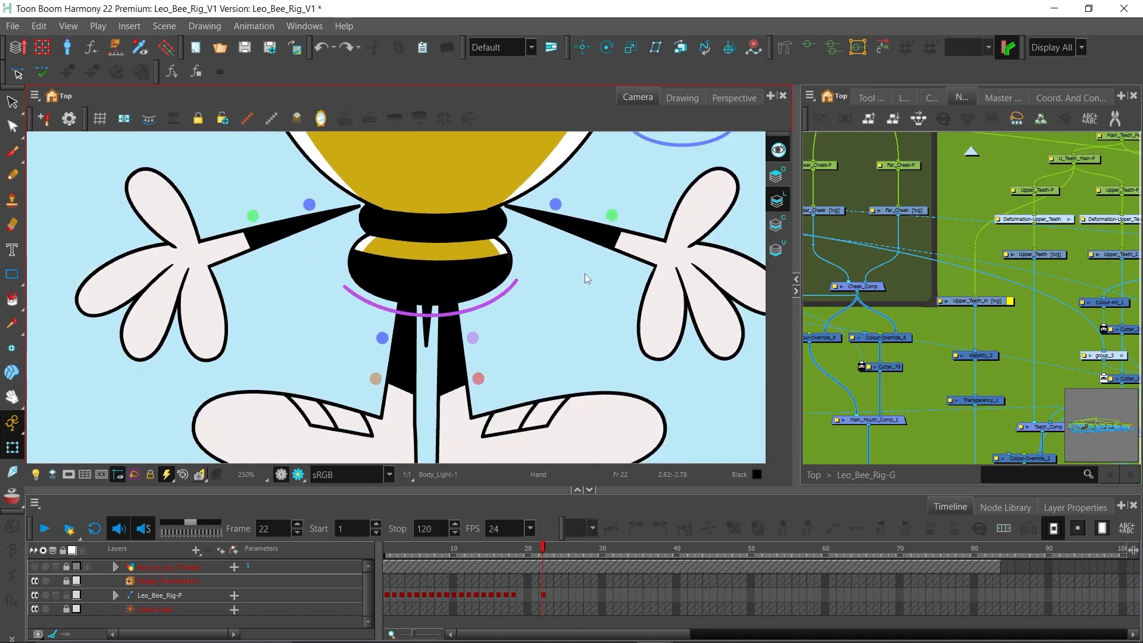
key("1")
key("space")
left_click_drag(556, 318, 483, 319)
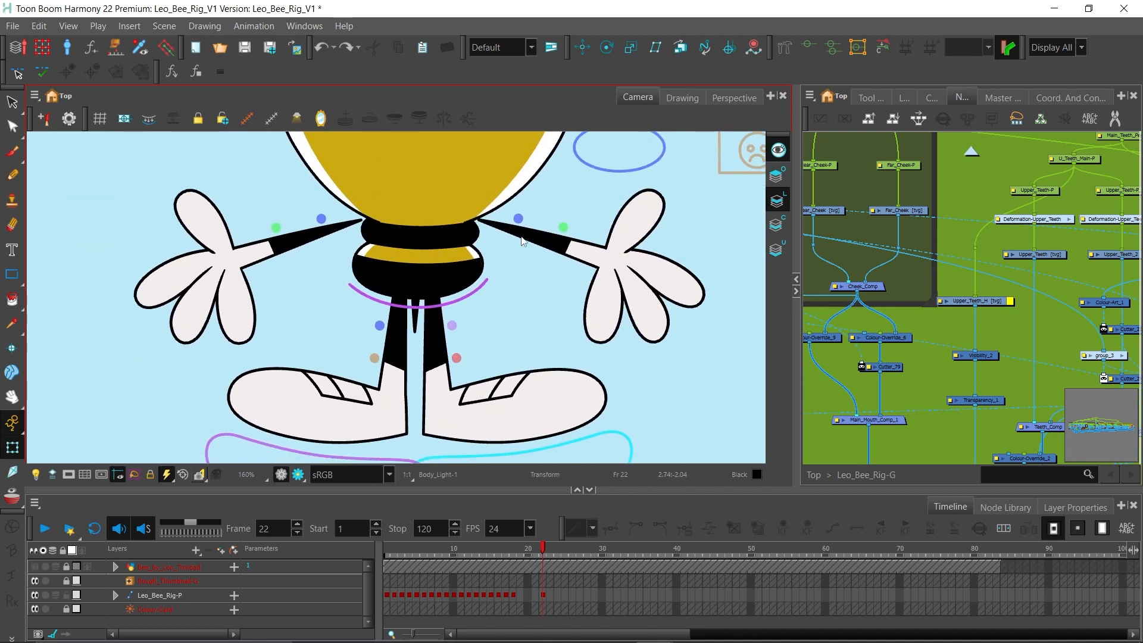
key("space")
key("2")
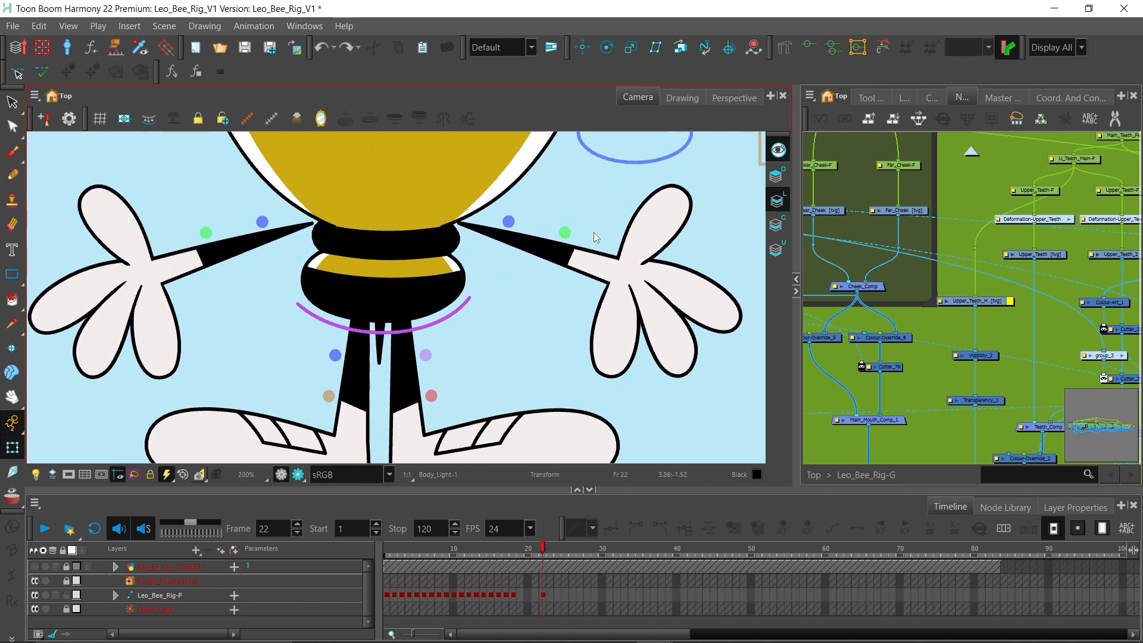
left_click(597, 272)
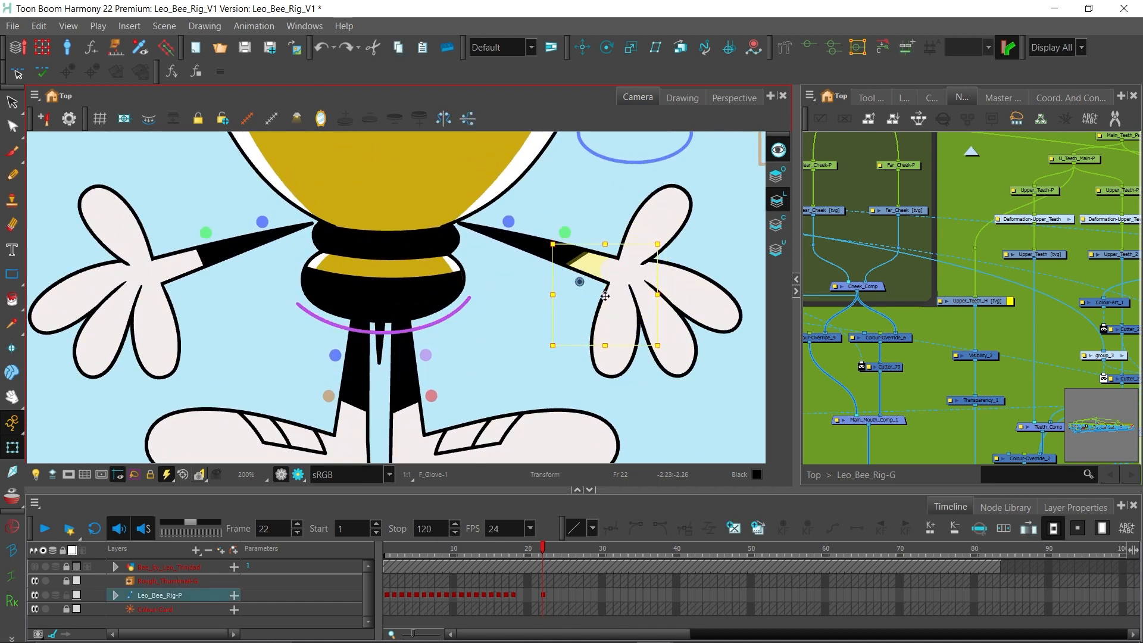
left_click_drag(602, 293, 604, 292)
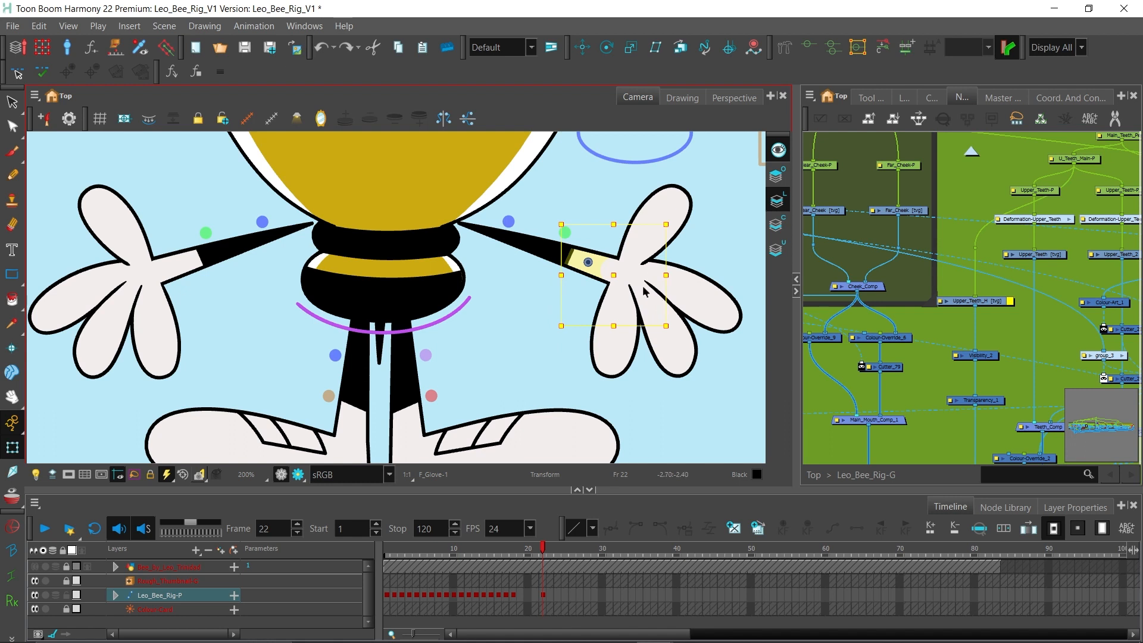
left_click(643, 292)
left_click(597, 267)
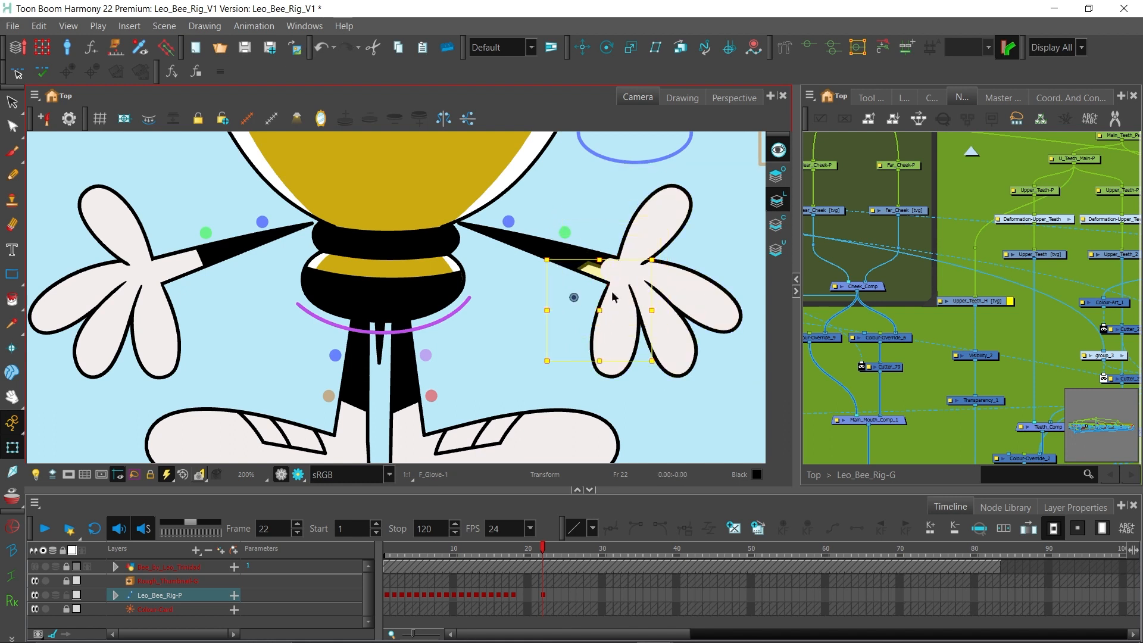
key("ctrl+z")
Zoom in on the feet, try moving N_Sock on the left foot, and undo the move
key("1")
key("1")
left_click_drag(643, 230, 643, 186)
key("2")
left_click_drag(611, 302, 674, 279)
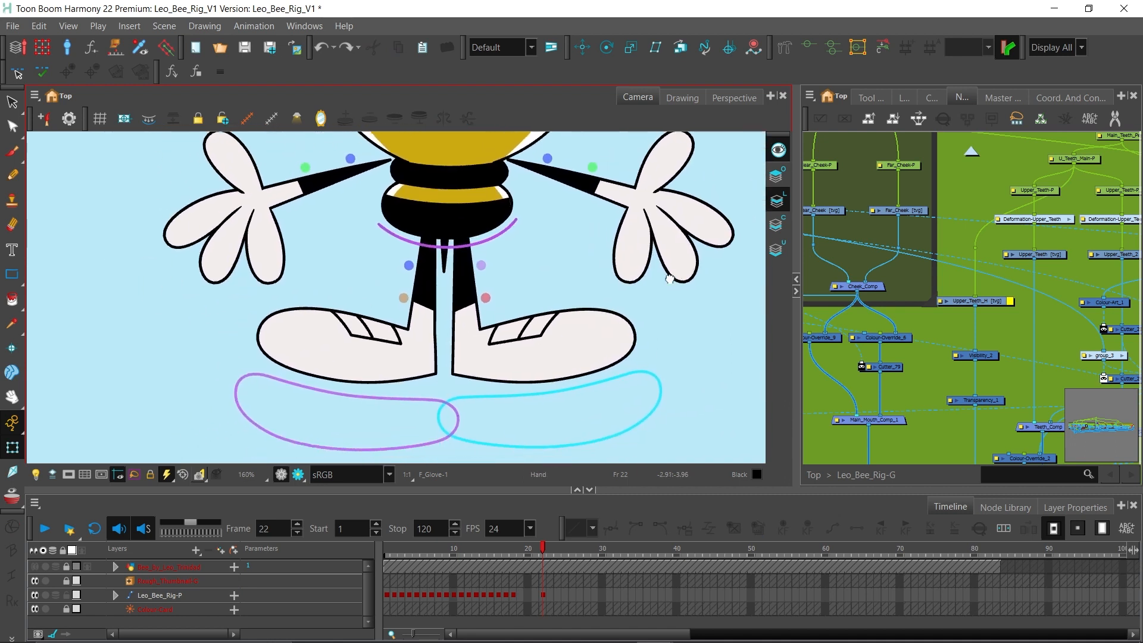
key("2")
key("2")
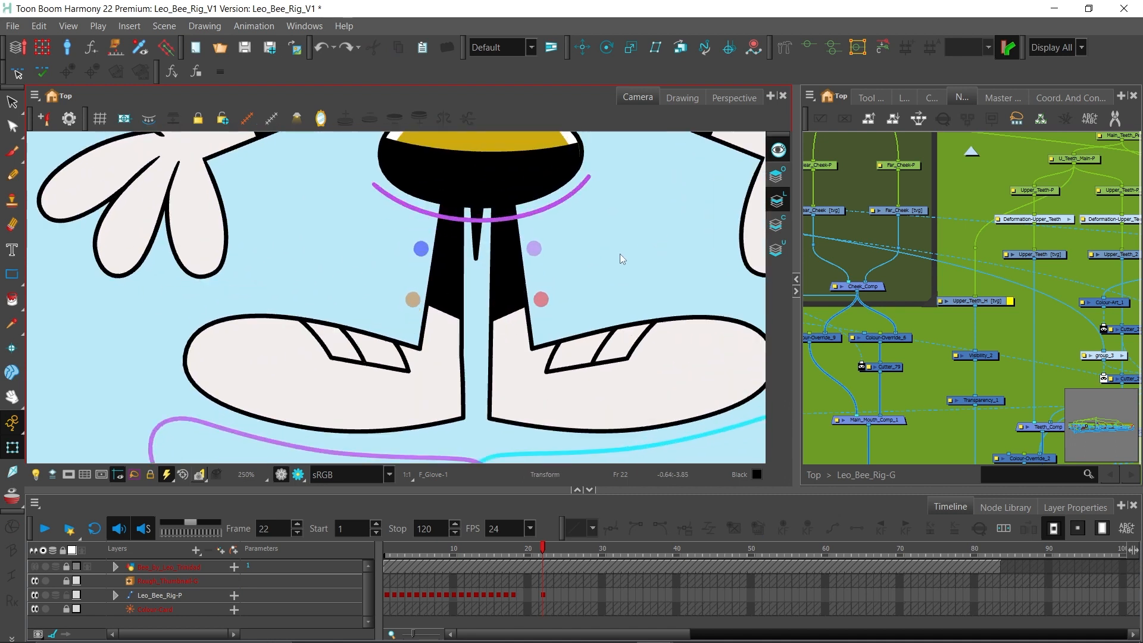
key("2")
left_click_drag(569, 286, 549, 234)
left_click(455, 287)
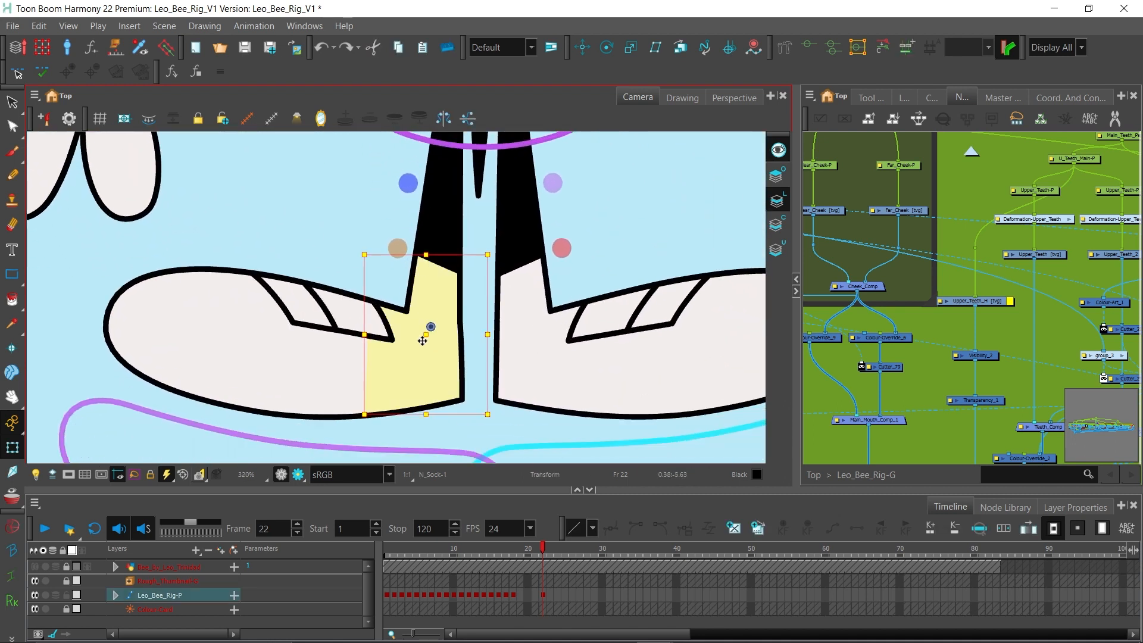
left_click_drag(426, 342, 588, 323)
key("ctrl+z")
Try adjusting F_Sock on the right foot, undo the change, and deselect it
left_click(514, 329)
key("ctrl+z")
left_click(663, 222)
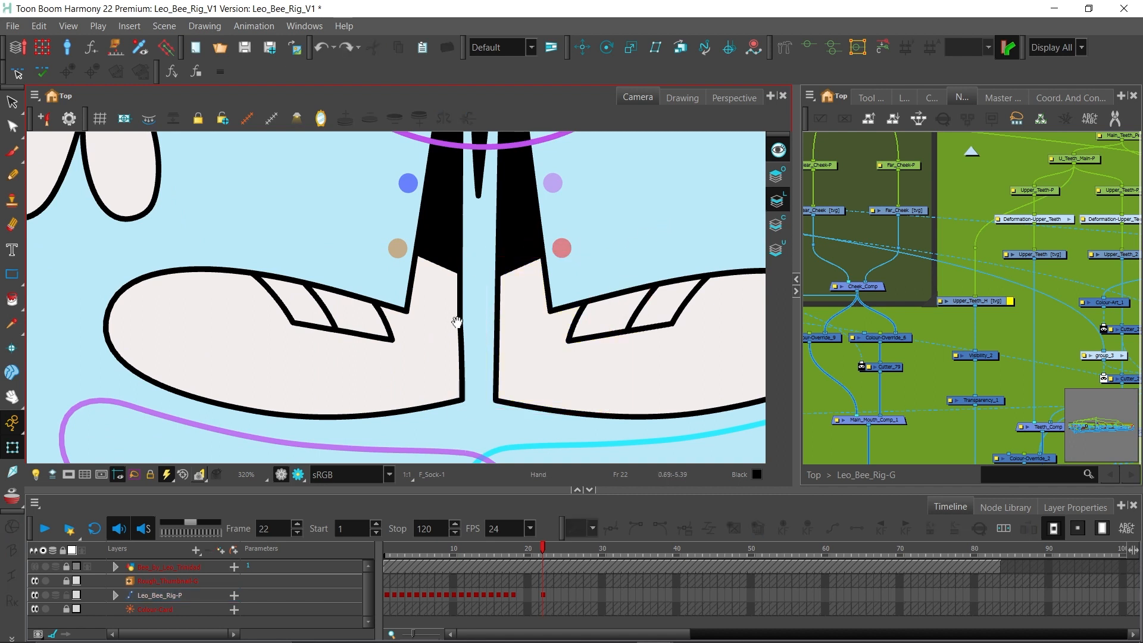
Try moving N_Shoe_Lace upward on the left shoe, and undo the move
key("1")
left_click_drag(459, 322, 509, 292)
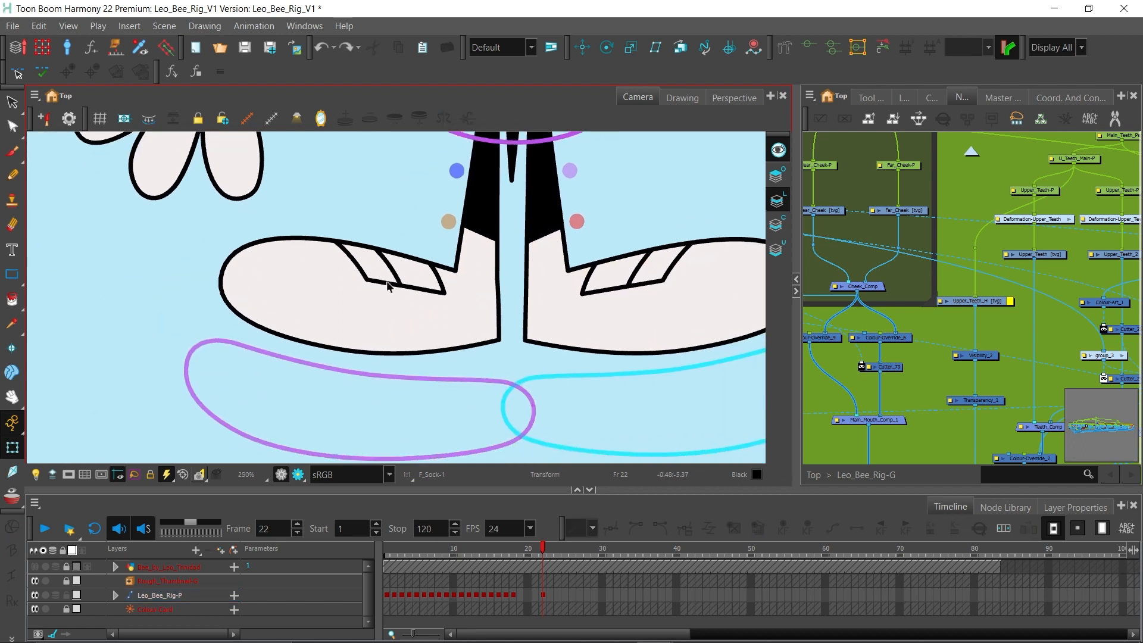
left_click(390, 284)
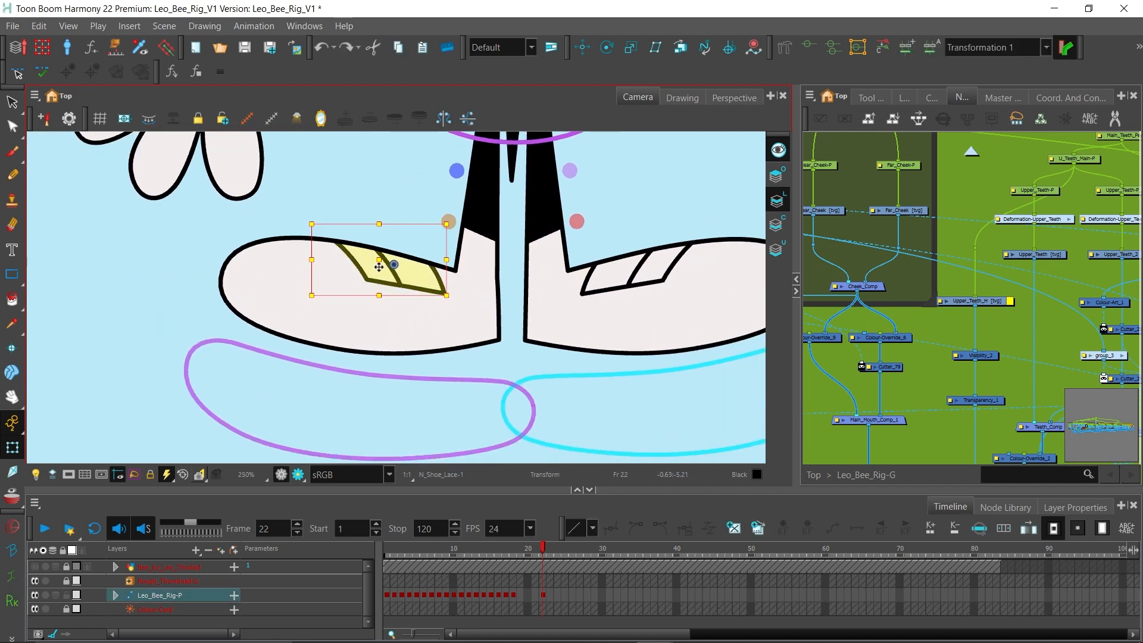
left_click_drag(378, 265, 393, 220)
key("ctrl+z")
Display the deformation controls of N_Shoe_Lace, deselect it, and mirror the camera view
left_click(833, 46)
left_click(634, 220)
key("4")
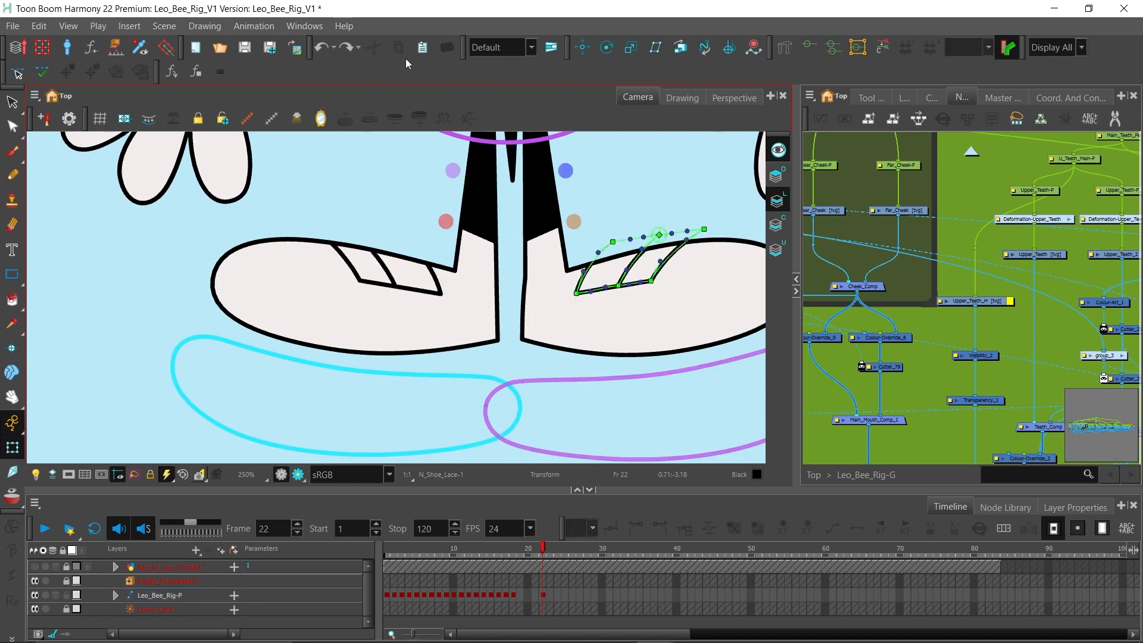
Mirror the camera view back and hide the deformation controls of N_Shoe_Lace
key("4")
left_click(833, 47)
left_click_drag(612, 192, 621, 189)
left_click_drag(469, 329, 457, 307)
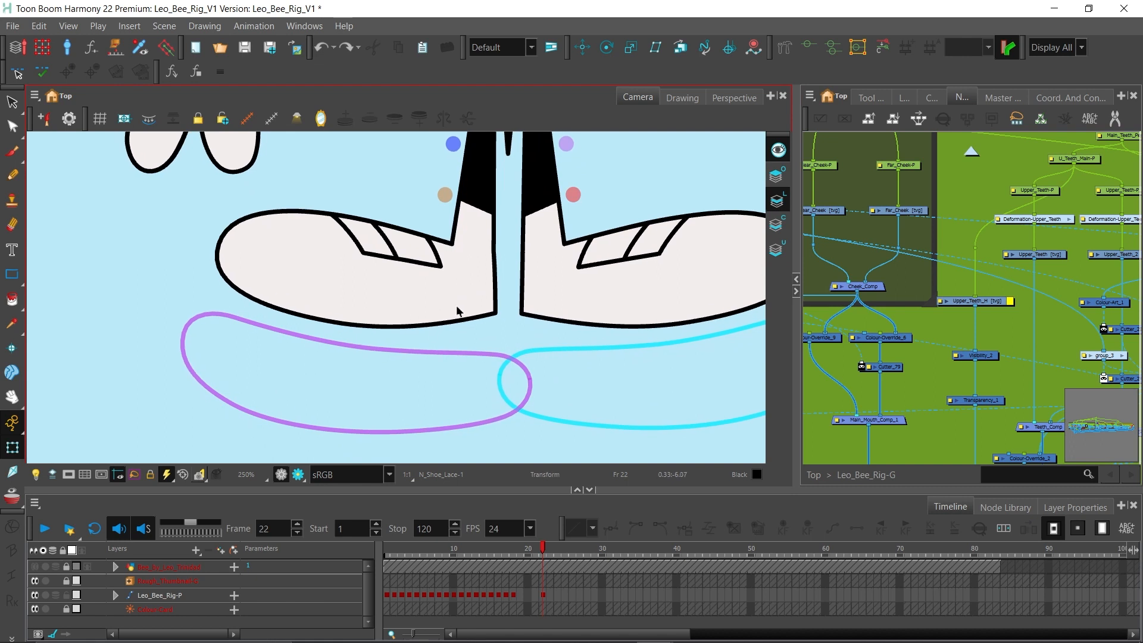
Try moving N_Shoe_Sole_Handle up over the left shoe to expose its sole, undo the changes, and deselect the handle
left_click(401, 352)
mouse_move(367, 367)
left_mouse_down()
mouse_move(373, 312)
mouse_move(393, 318)
left_mouse_up()
mouse_move(542, 254)
left_mouse_down()
mouse_move(540, 278)
mouse_move(545, 251)
mouse_move(523, 282)
left_mouse_up()
key("ctrl+z")
key("ctrl+z")
key("ctrl+z")
key("ctrl+z")
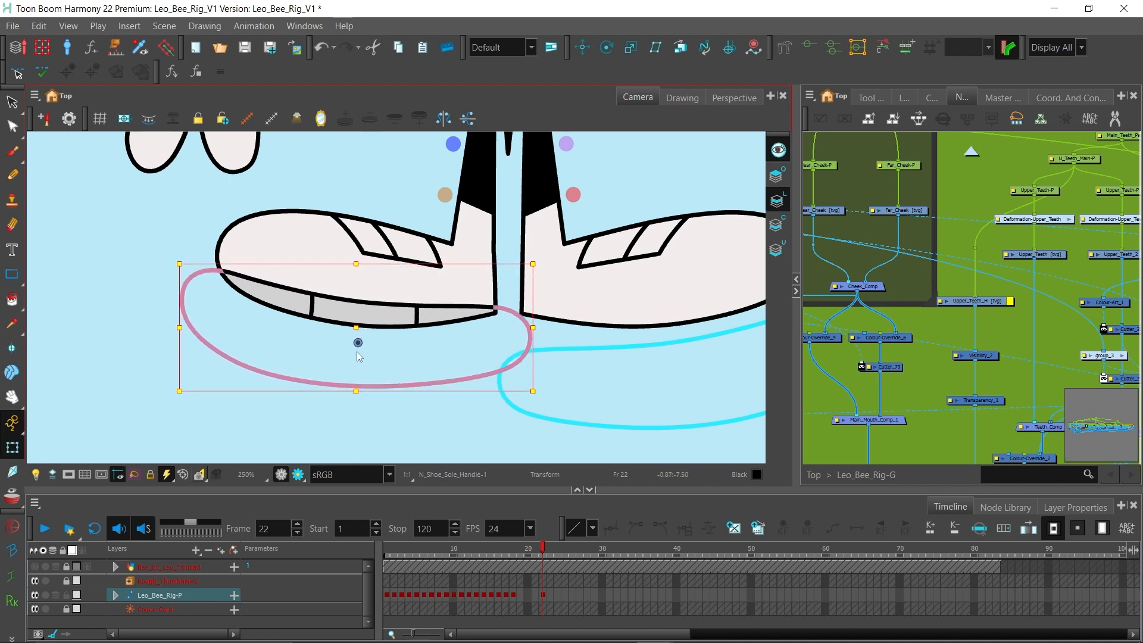
mouse_move(355, 334)
left_mouse_down()
mouse_move(320, 276)
mouse_move(393, 359)
mouse_move(363, 340)
left_mouse_up()
key("Escape")
Zoom out from the feet to examine the whole bee together with its on-screen controllers
key("1")
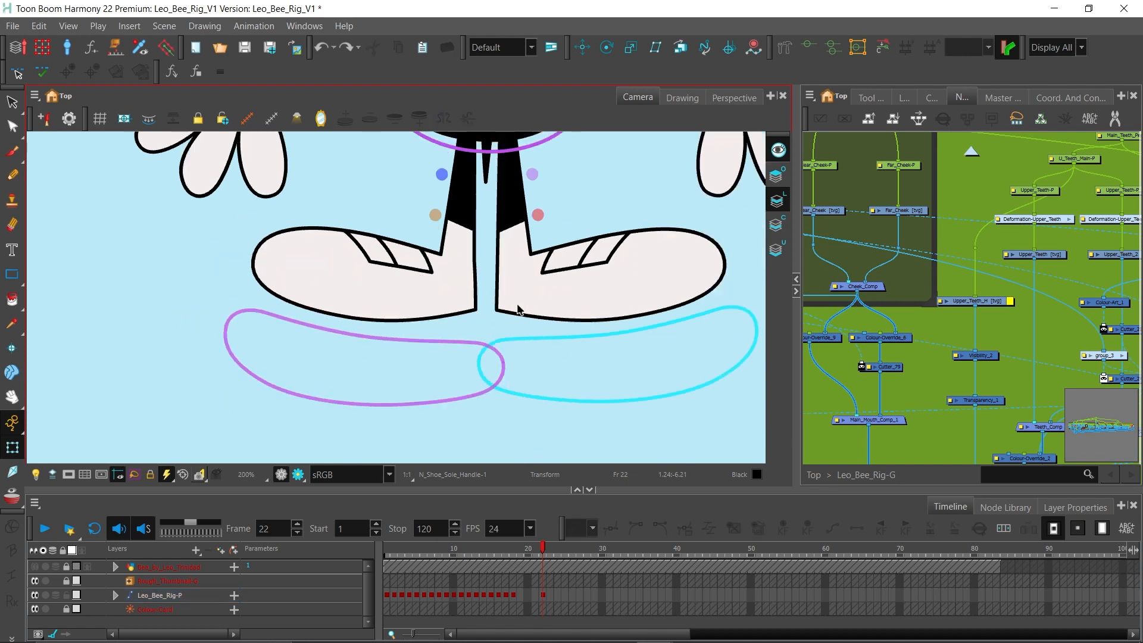
key("1")
key("1")
key("1")
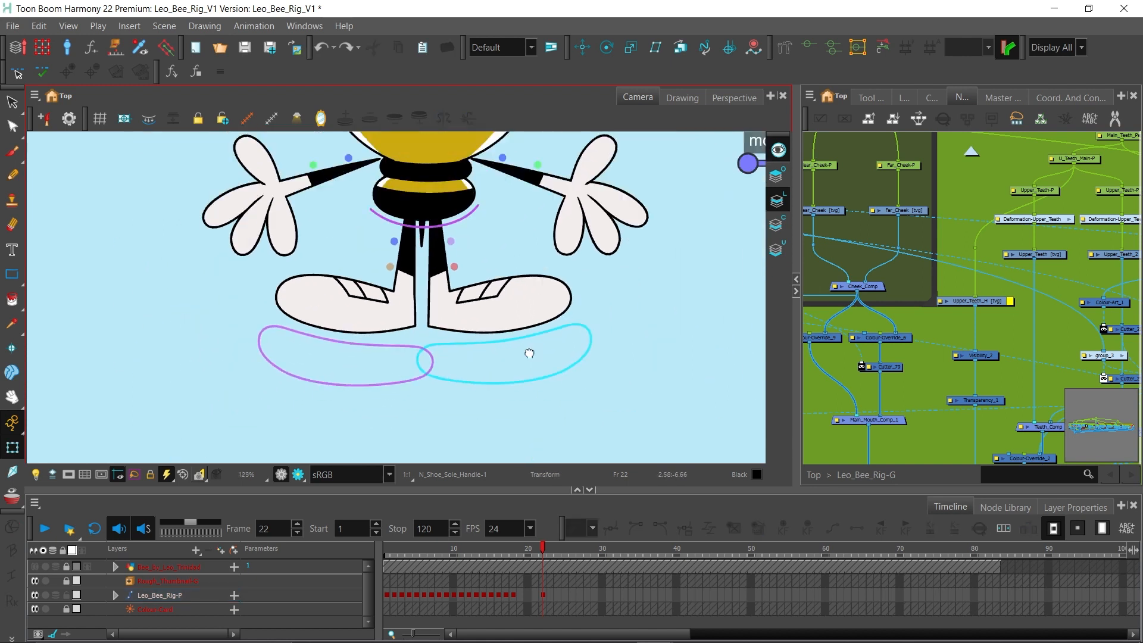
left_click_drag(557, 342, 553, 388)
key("2")
key("2")
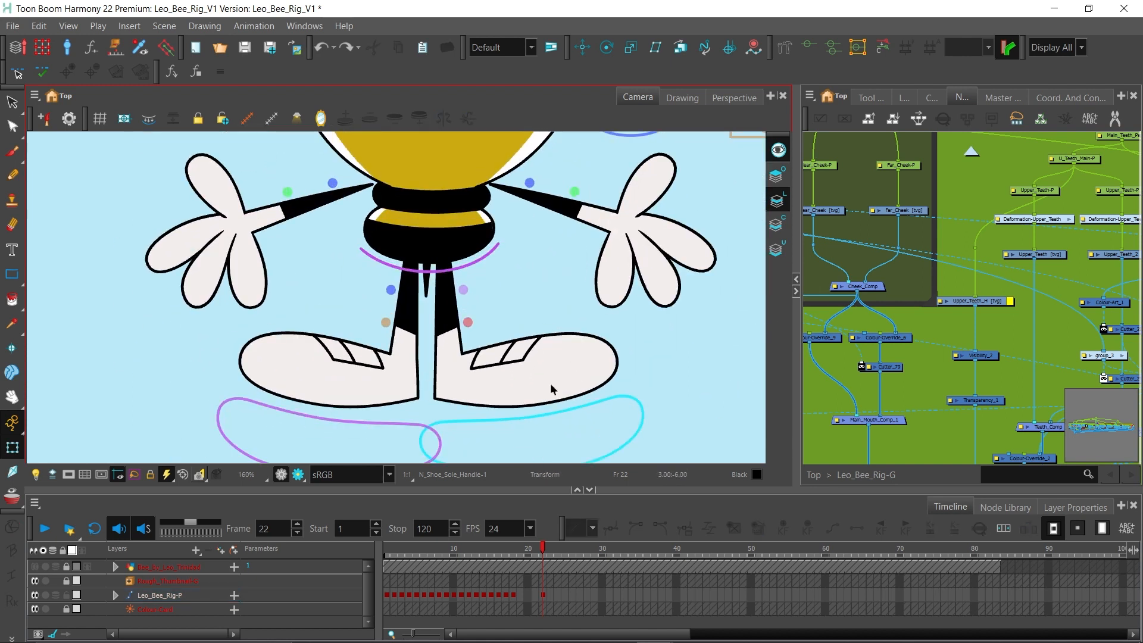
key("1")
key("1")
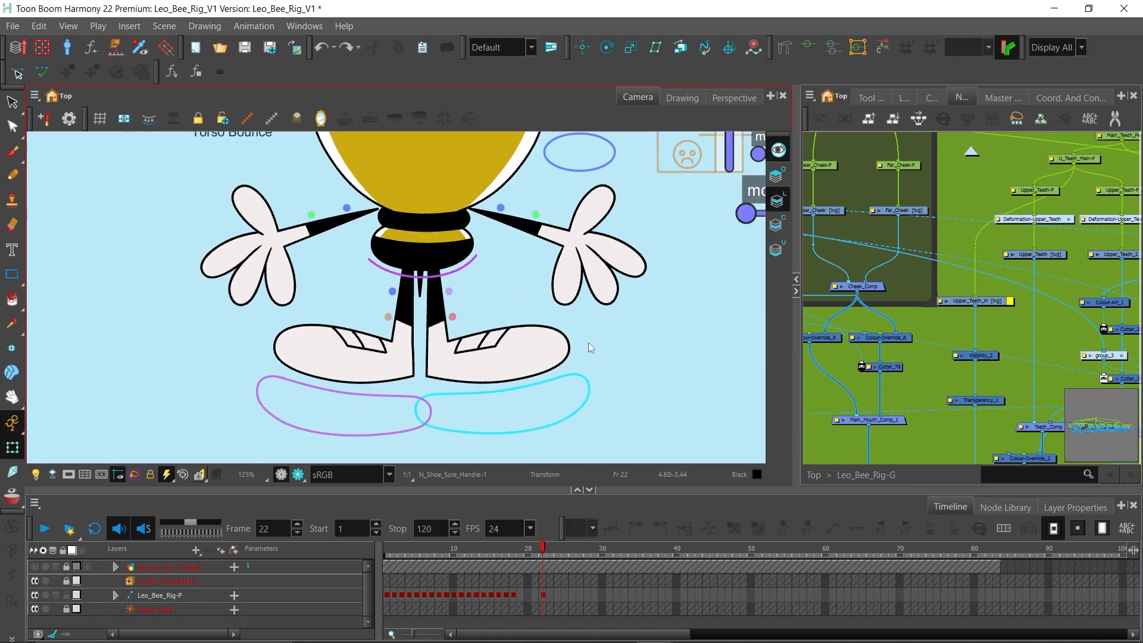
left_click_drag(588, 345, 518, 396)
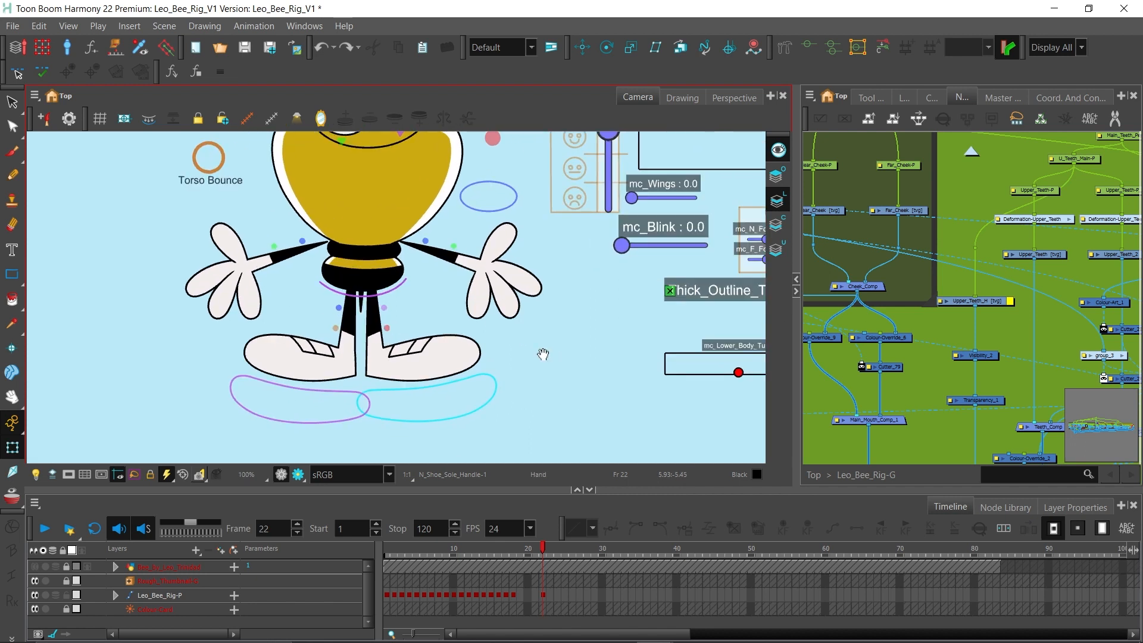
key("2")
key("1")
key("1")
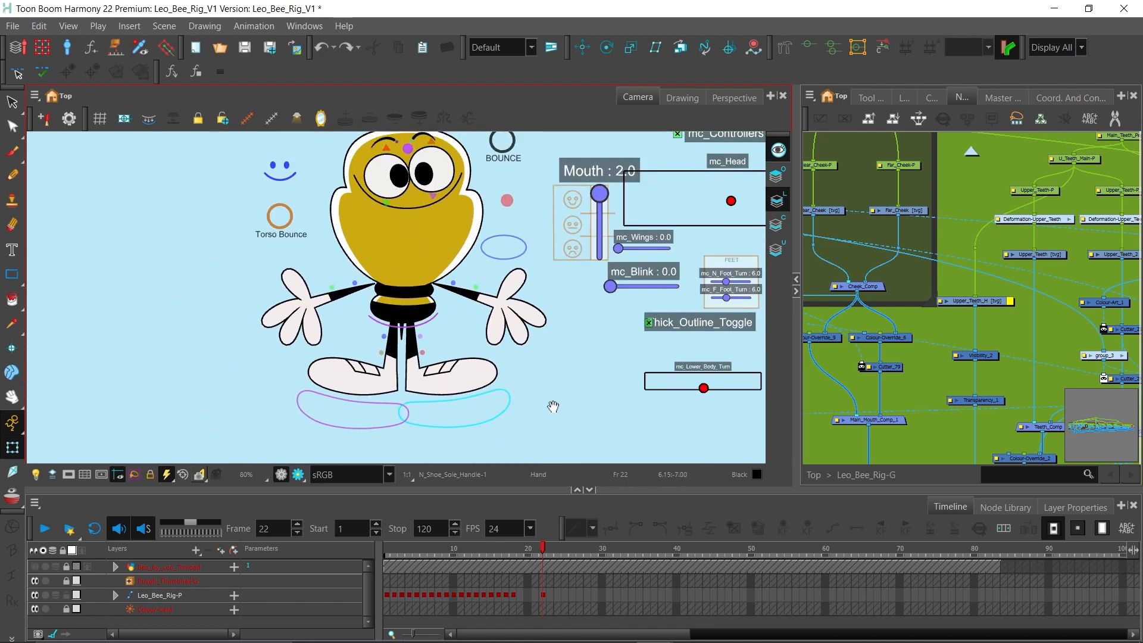
key("1")
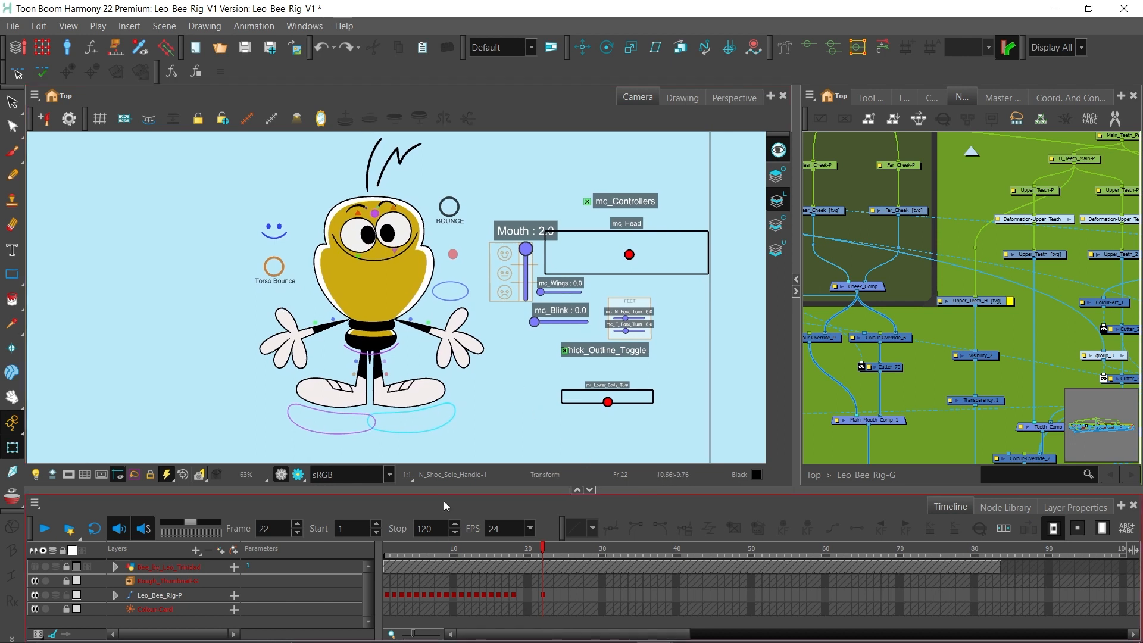
Scrub through the marked pose ranges on the timeline to review the body turns and mouth shapes, and return to frame 22
left_click_drag(549, 638, 806, 633)
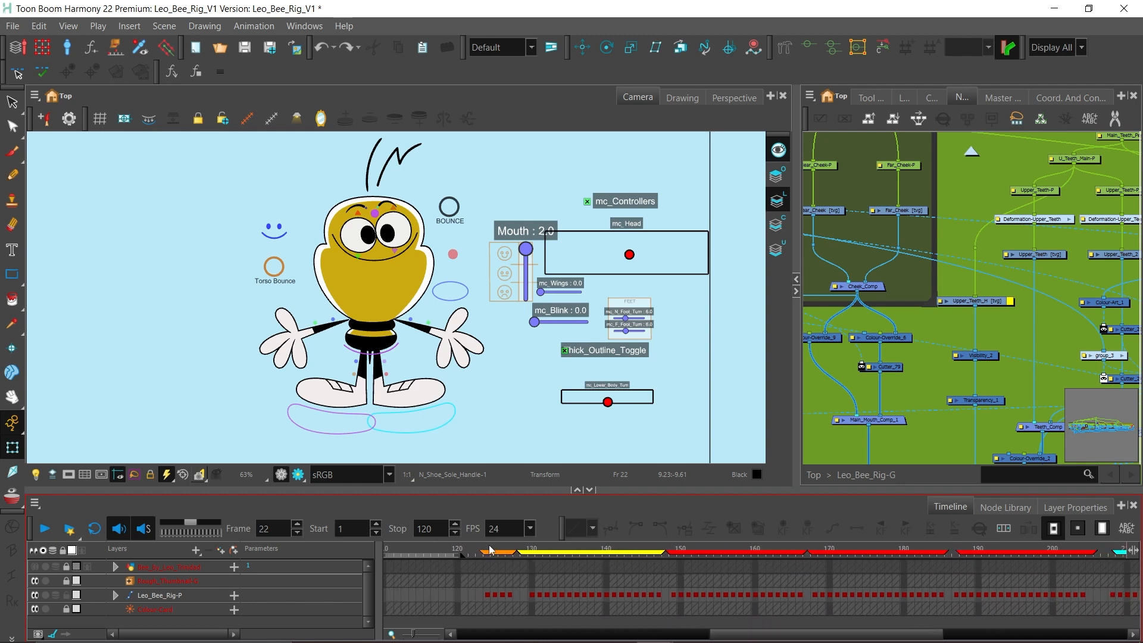
left_click_drag(490, 549, 614, 553)
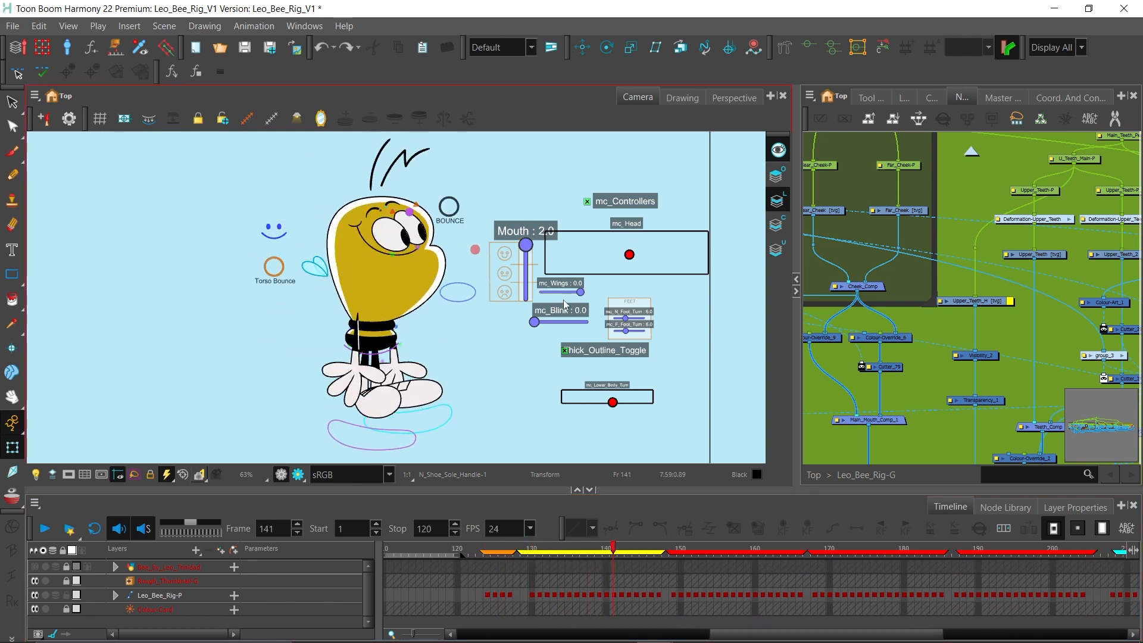
left_click(510, 551)
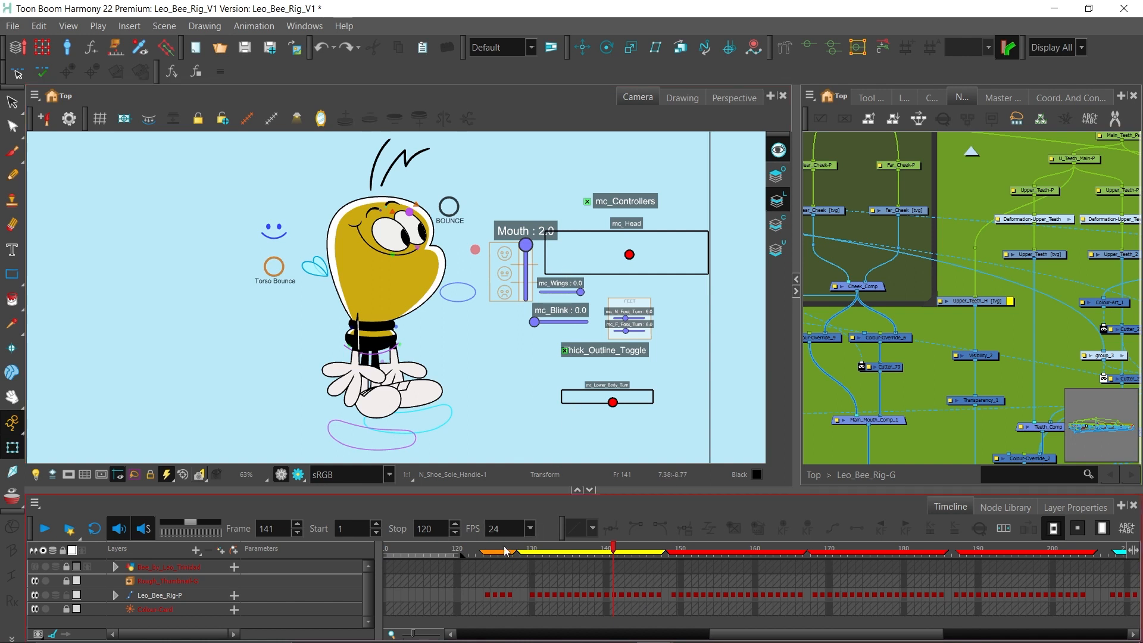
left_click_drag(509, 551, 680, 557)
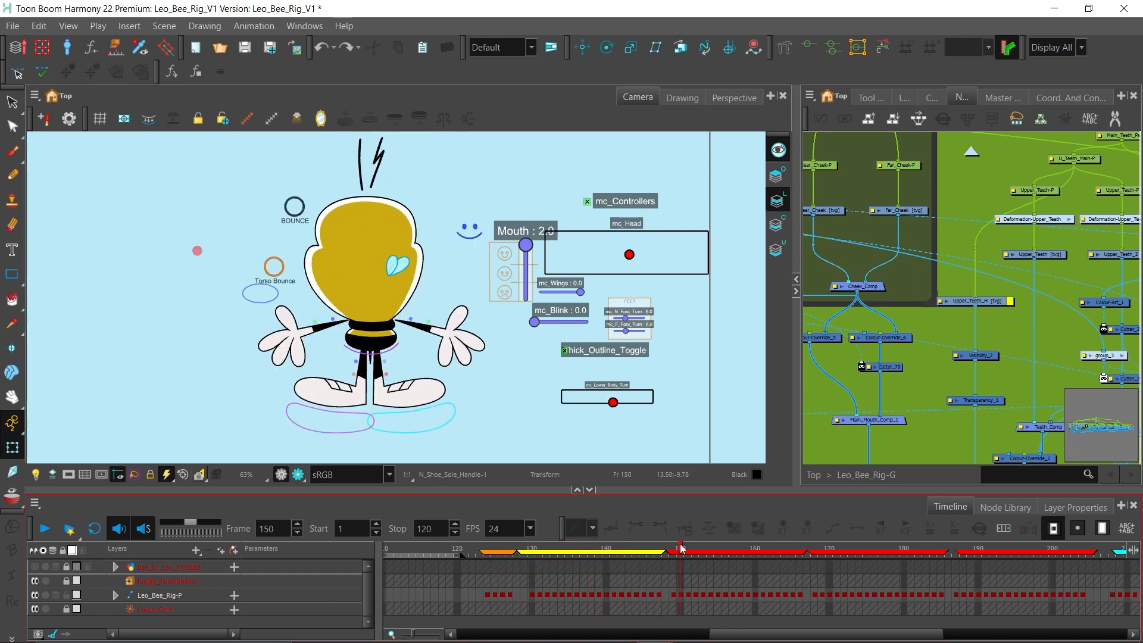
left_click_drag(680, 546, 1067, 551)
left_click_drag(834, 635, 989, 635)
left_click_drag(633, 548, 1014, 580)
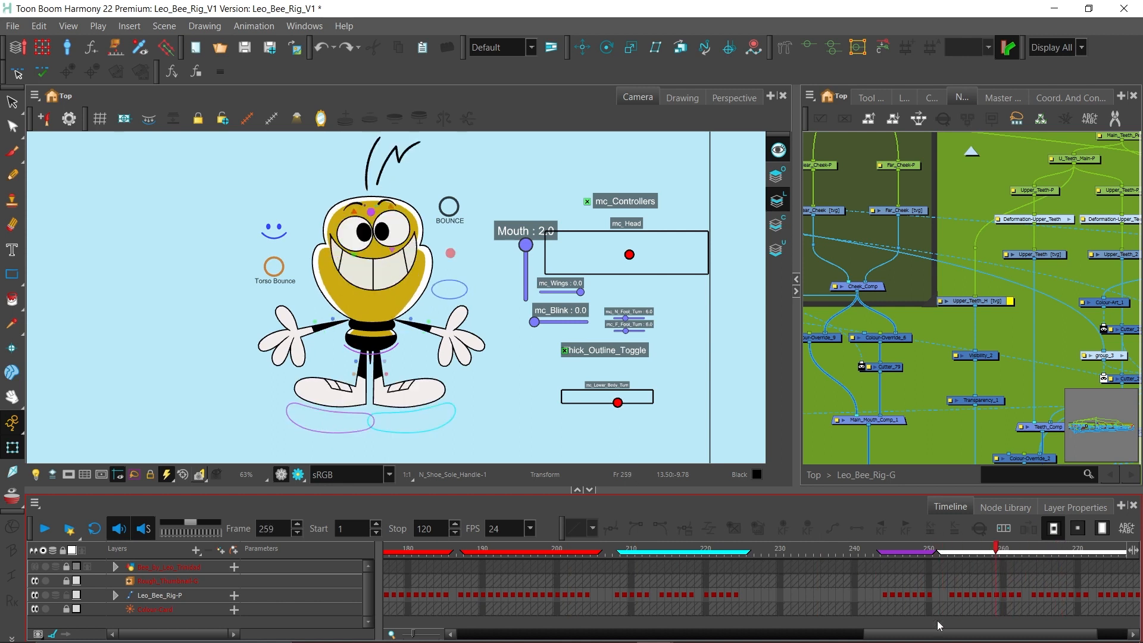
left_click_drag(937, 635, 476, 635)
left_click_drag(441, 550, 550, 559)
key("comma")
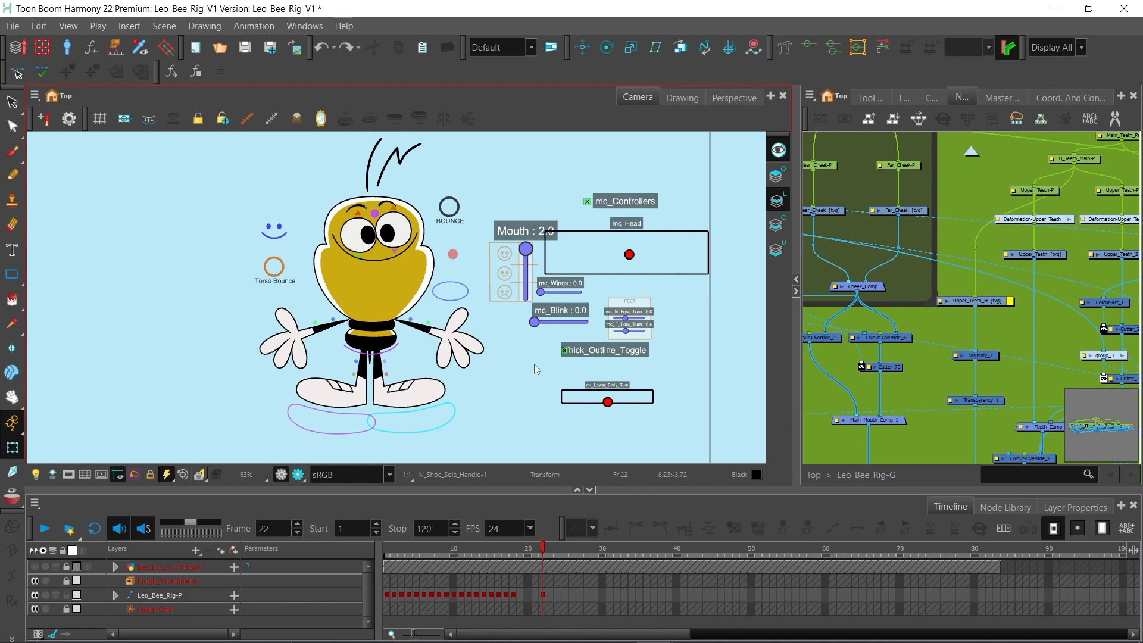
Try rotating the leg at F_Upper_Leg, undo the rotation, and deselect it
mouse_move(541, 396)
left_mouse_down()
mouse_move(551, 399)
mouse_move(534, 392)
left_mouse_up()
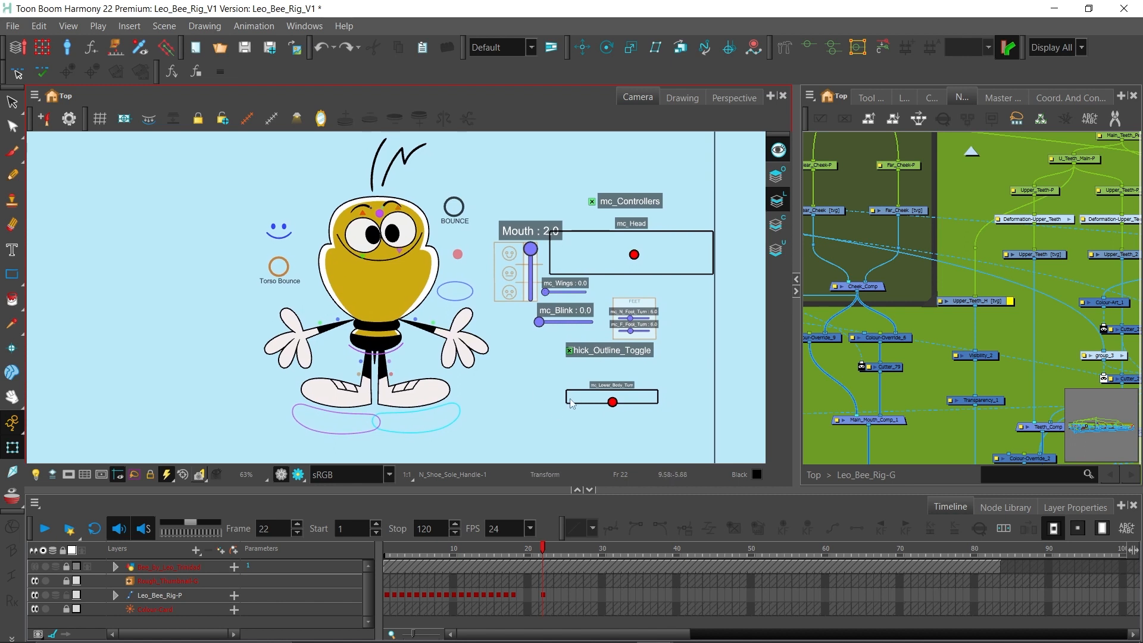
left_click_drag(554, 411, 537, 424)
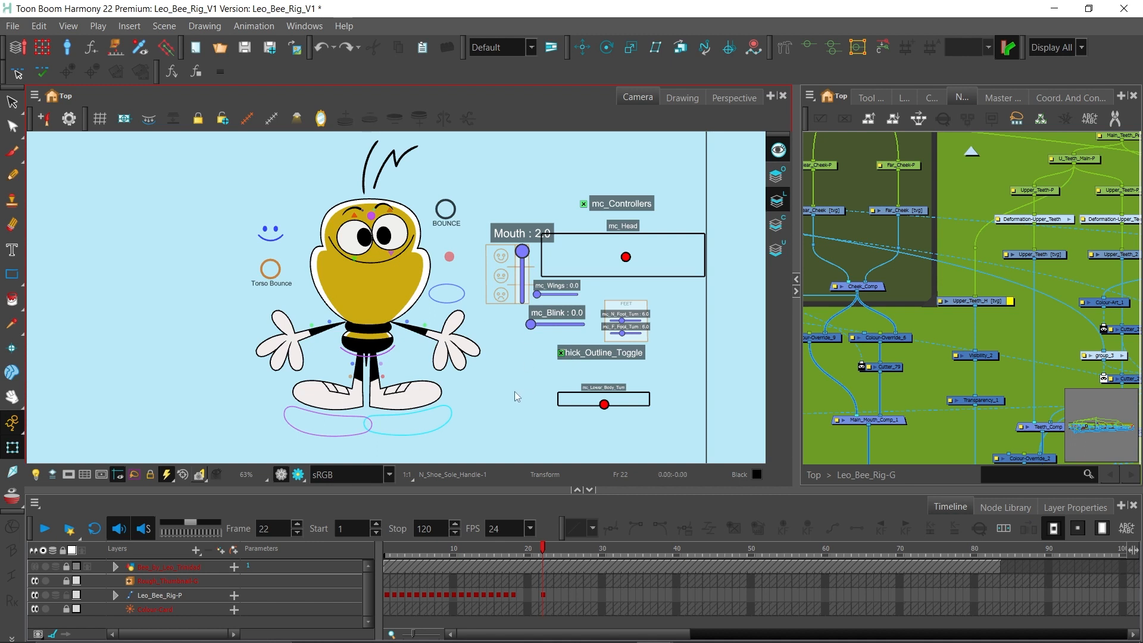
left_click(407, 395)
left_click_drag(462, 442, 501, 361)
key("ctrl+z")
left_click(491, 424)
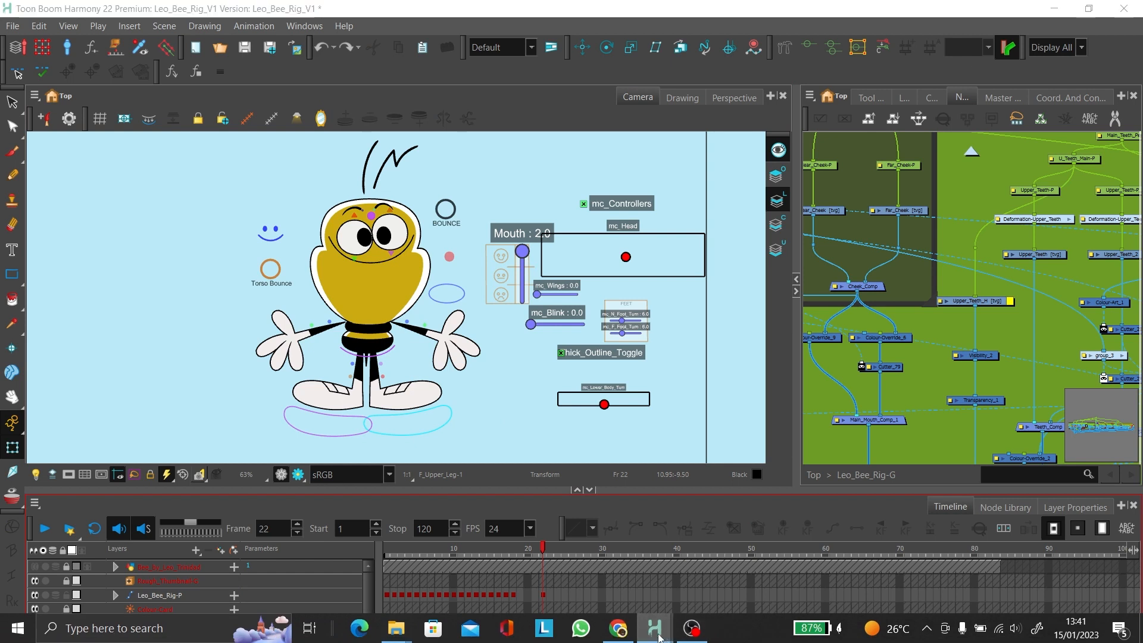
Switch to the other Toon Boom Harmony window containing the Leo_Bee_Rig scene
mouse_move(654, 629)
left_click(707, 568)
scroll(582, 427, "up", 2)
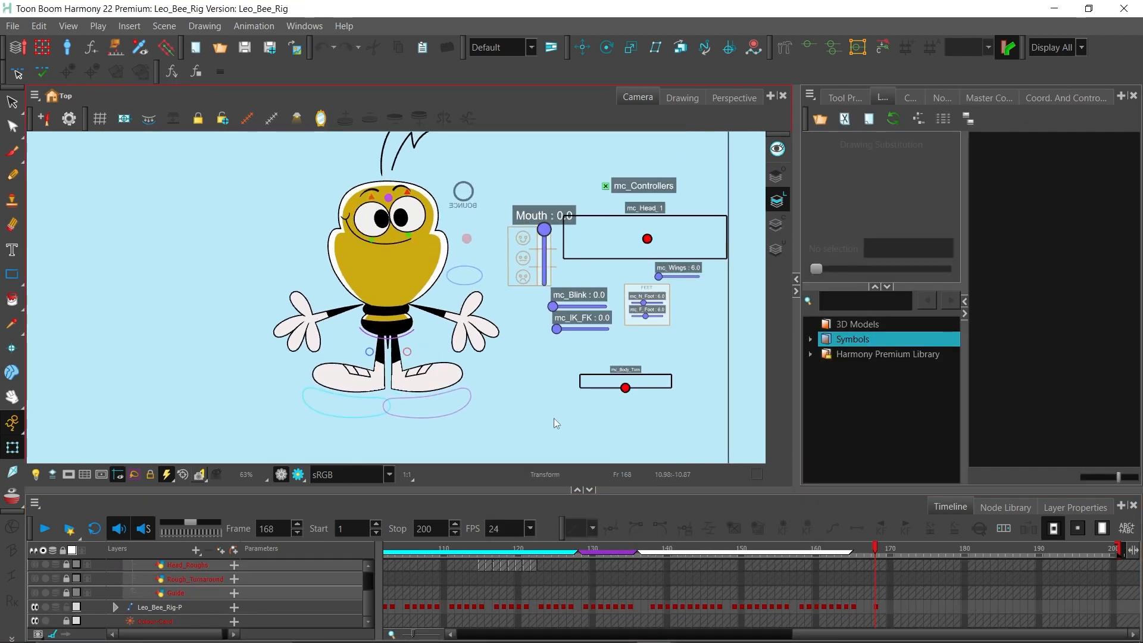
Try lowering the bee's body into a crouch and shifting mc_Body_Turn, and undo the changes
left_click(395, 331)
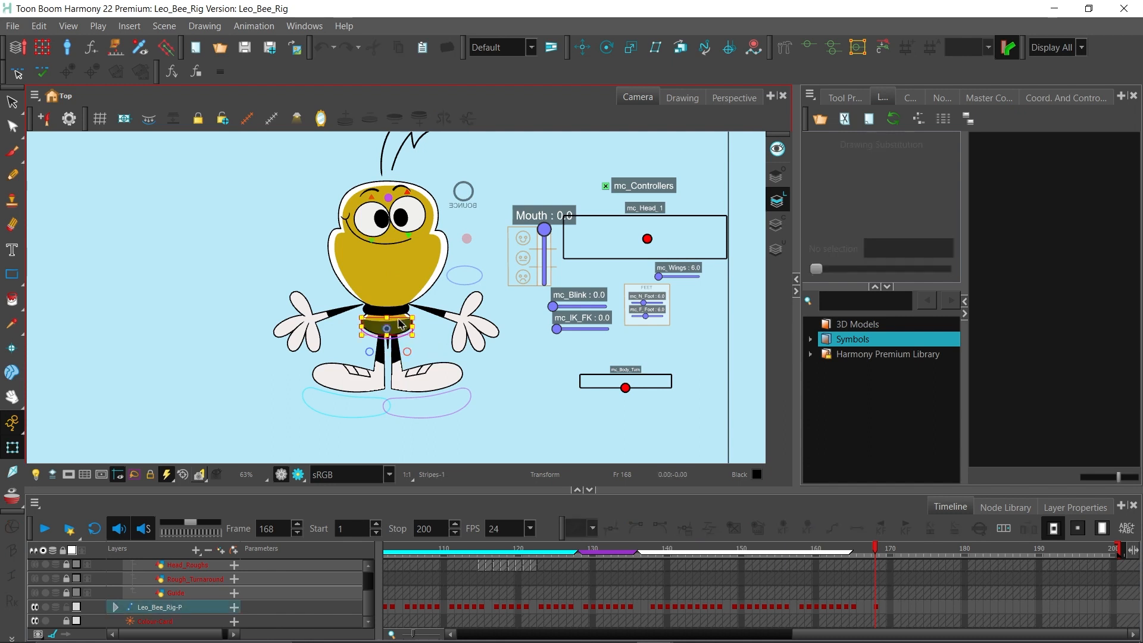
left_click(404, 260)
left_click_drag(409, 254, 410, 264)
left_click_drag(622, 398, 628, 399)
key("ctrl+z")
key("ctrl+z")
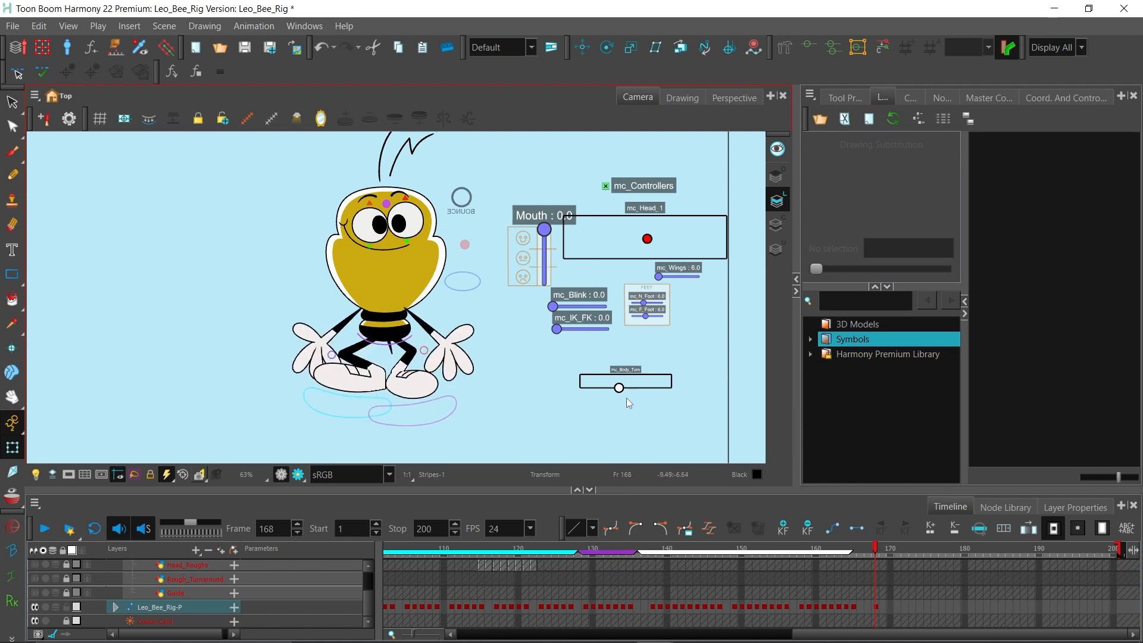
key("ctrl+z")
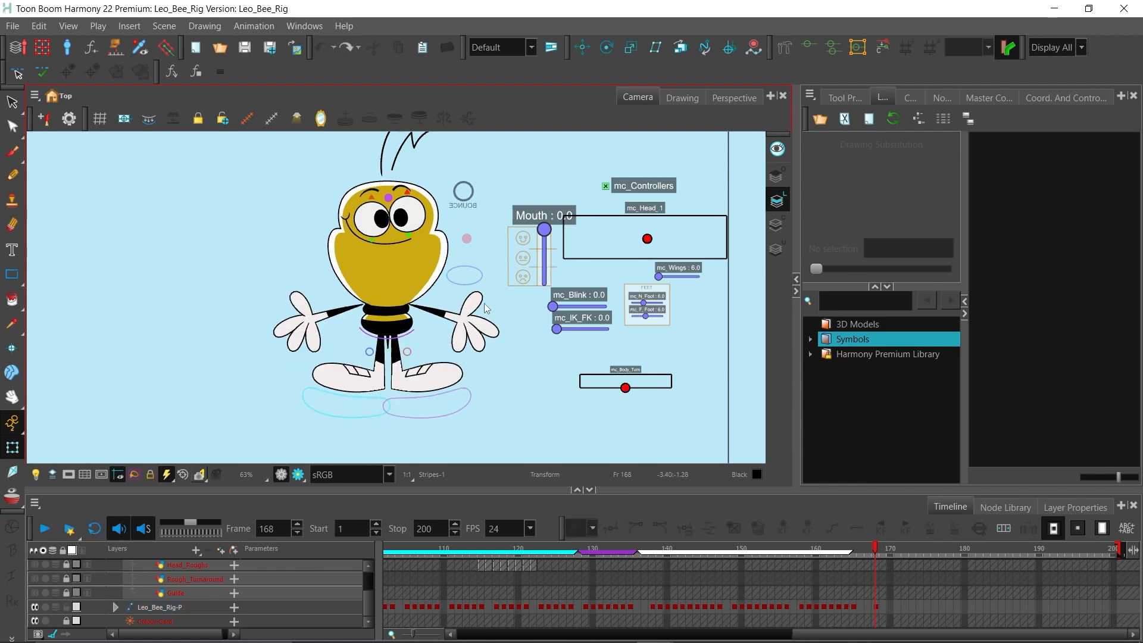
Set the mc_IK_FK slider to 1.0
scroll(571, 344, "up", 1)
left_click_drag(566, 347, 627, 342)
scroll(587, 337, "down", 1)
scroll(573, 340, "up", 1)
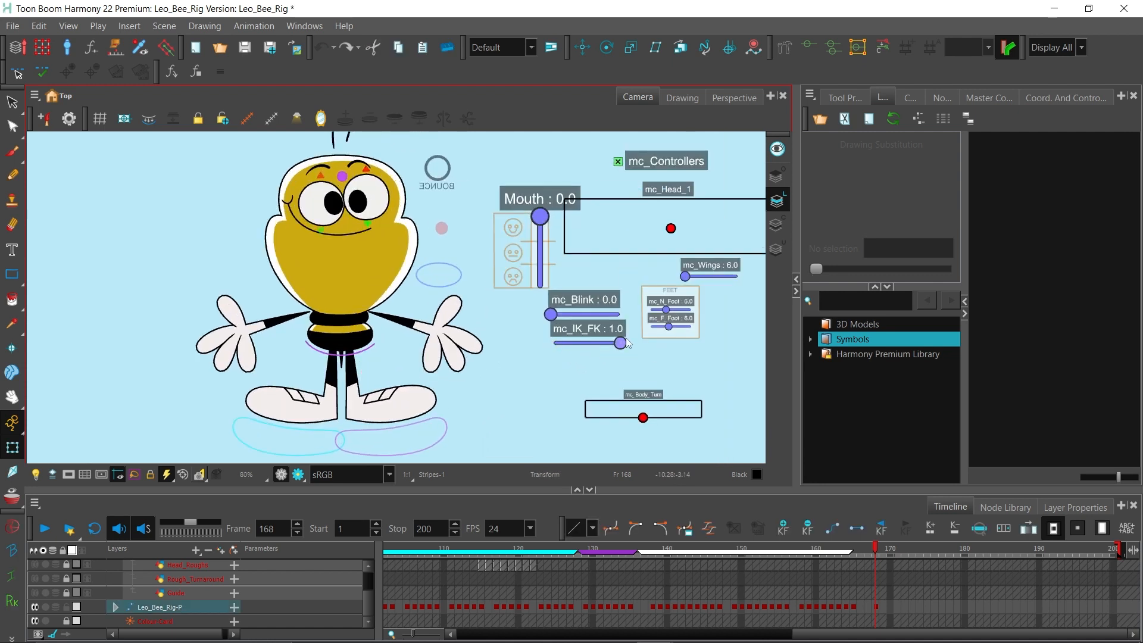
scroll(572, 360, "down", 1)
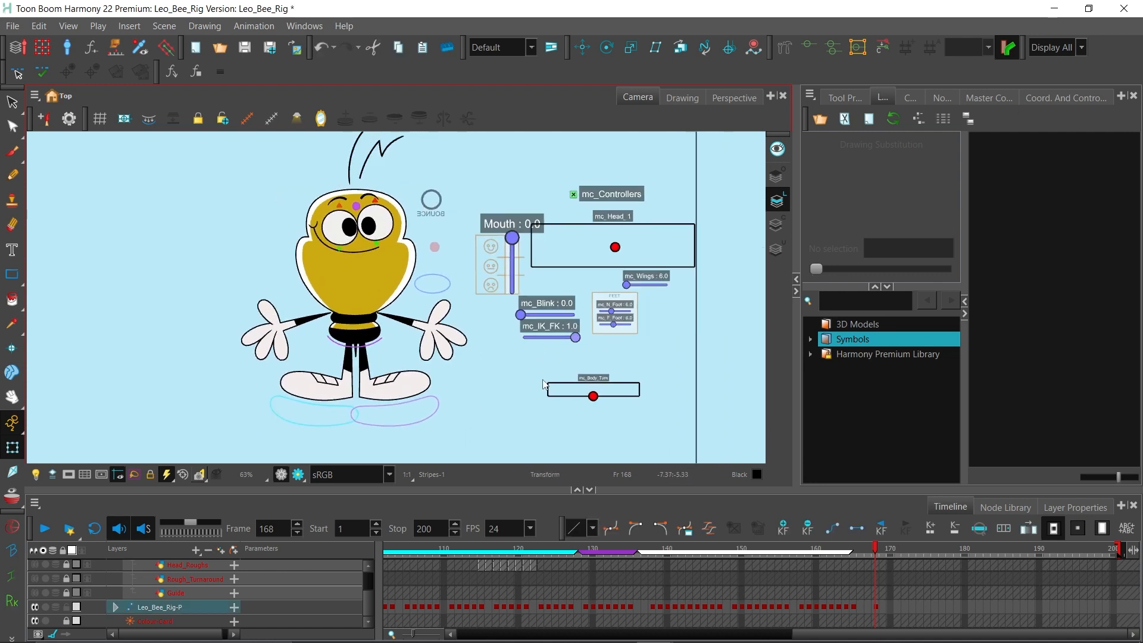
Try moving the whole bee by the parent peg above the stripes, undo the move, and deselect it
left_click(368, 333)
key("b")
key("b")
key("b")
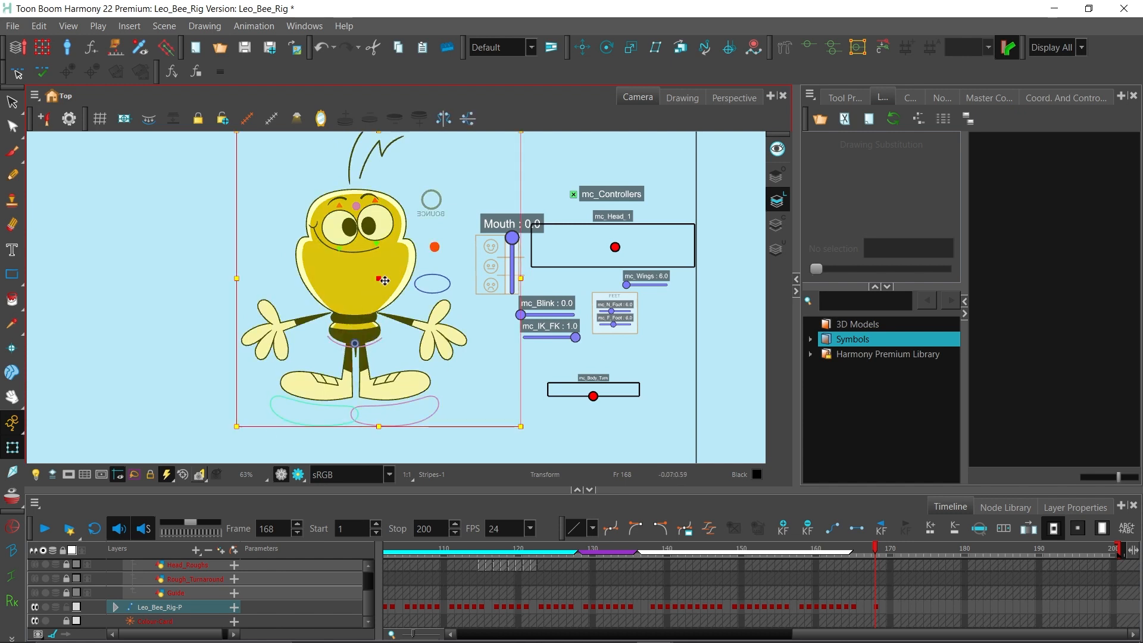
left_click_drag(382, 280, 414, 246)
key("ctrl+z")
left_click(468, 375)
Set mc_Body_Turn to its far right end and switch the N_Shoe and N_Shoe_Lace drawings to 2
left_click_drag(593, 396, 647, 409)
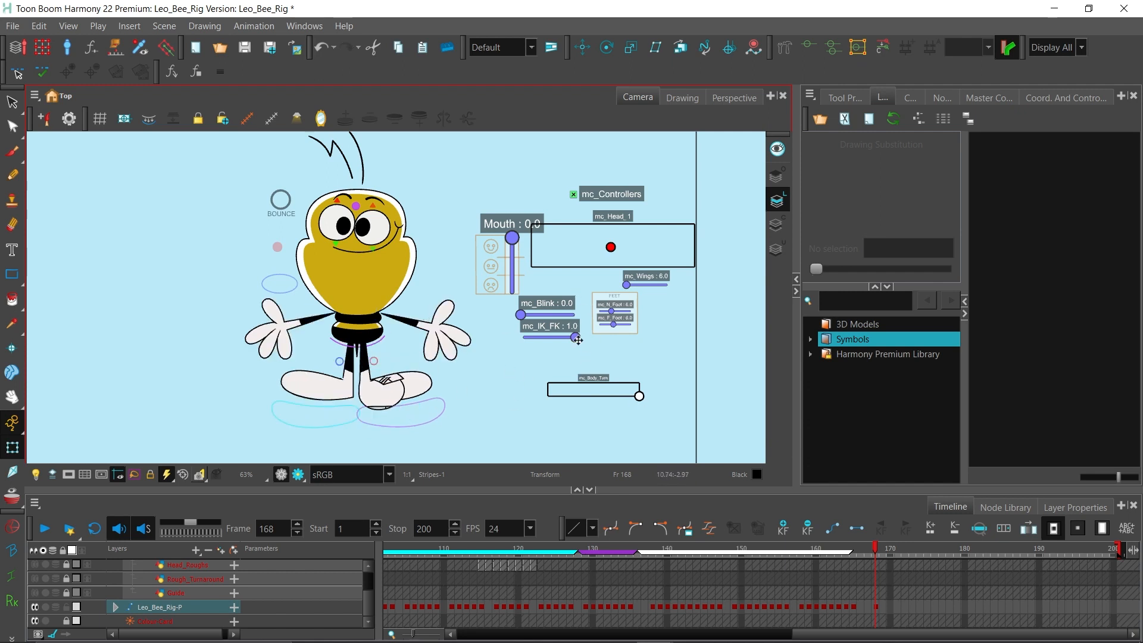
left_click(639, 396)
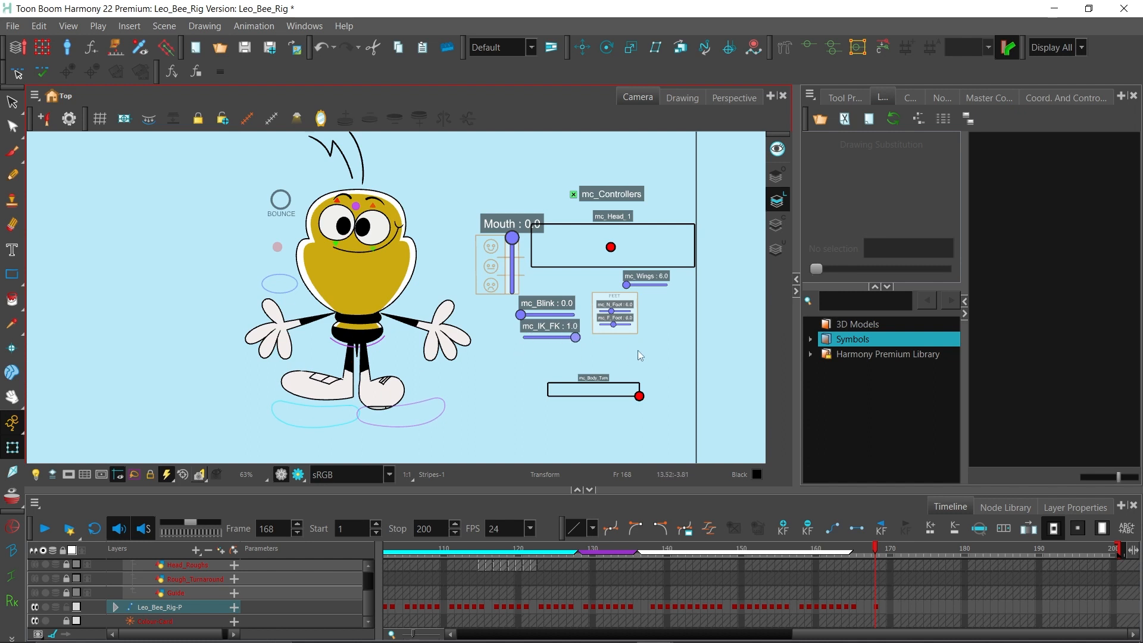
left_click(451, 402)
left_click(386, 396)
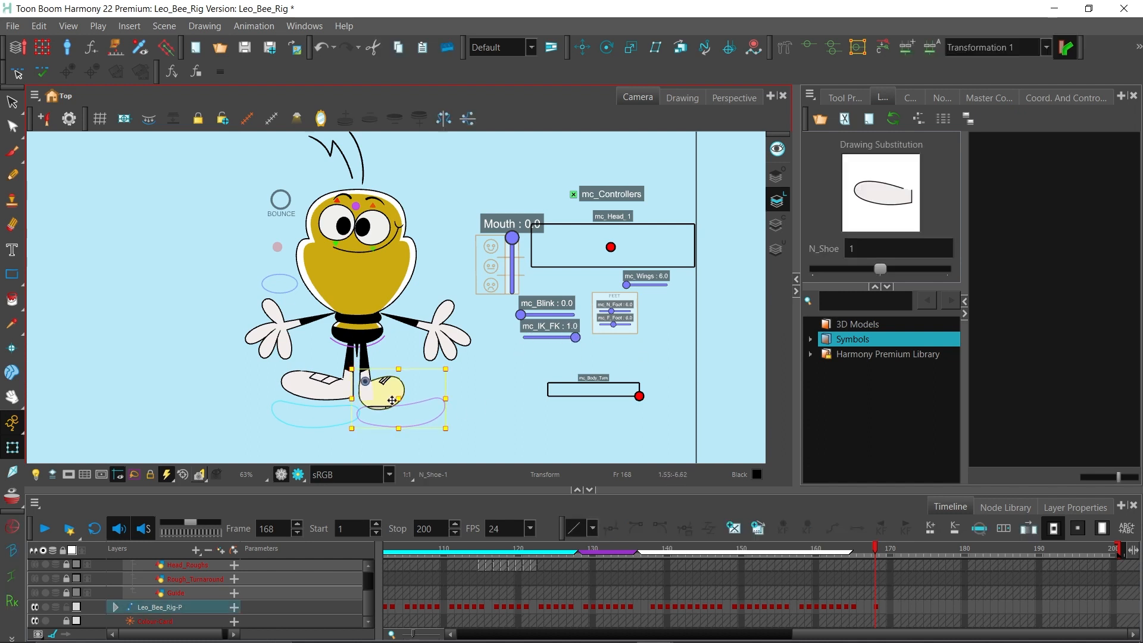
key("bracketright")
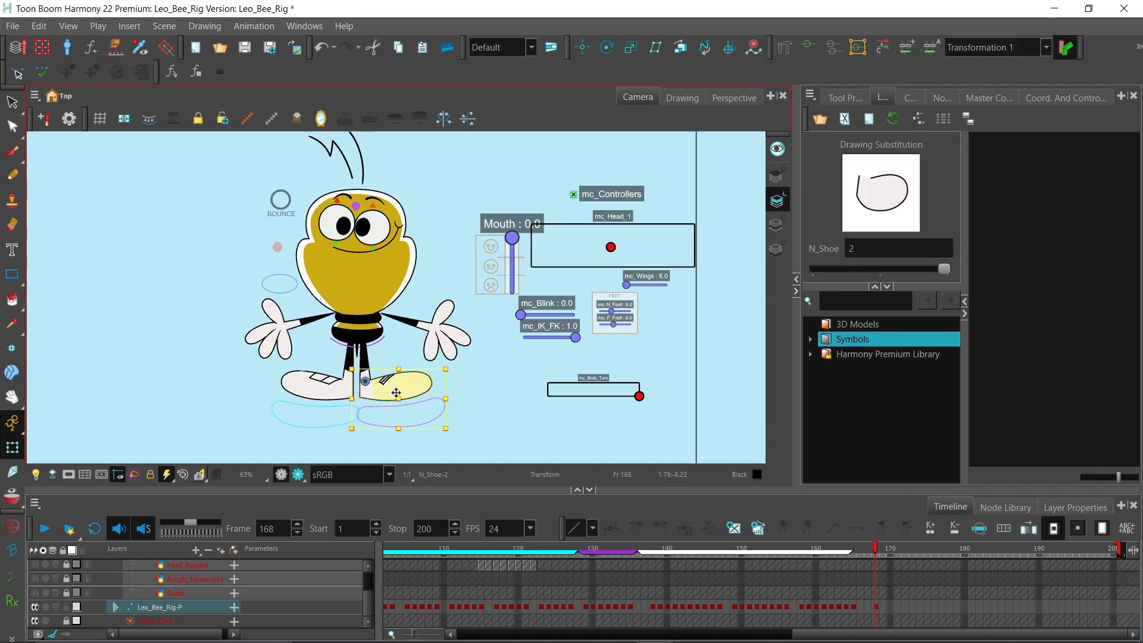
left_click(456, 384)
left_click(386, 386)
key("bracketright")
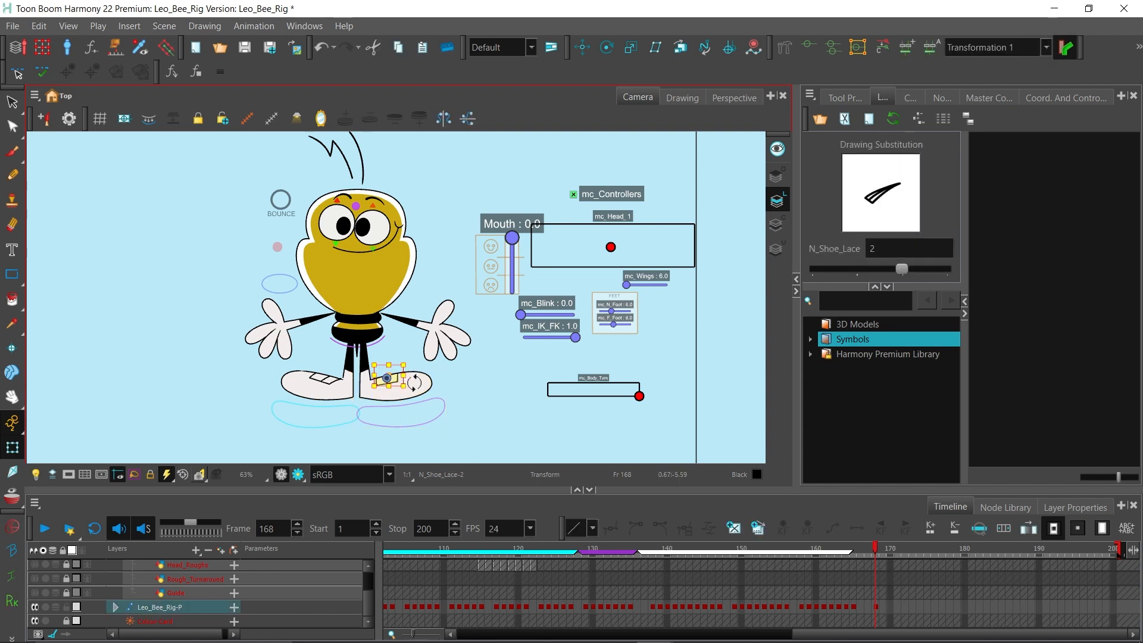
left_click(469, 371)
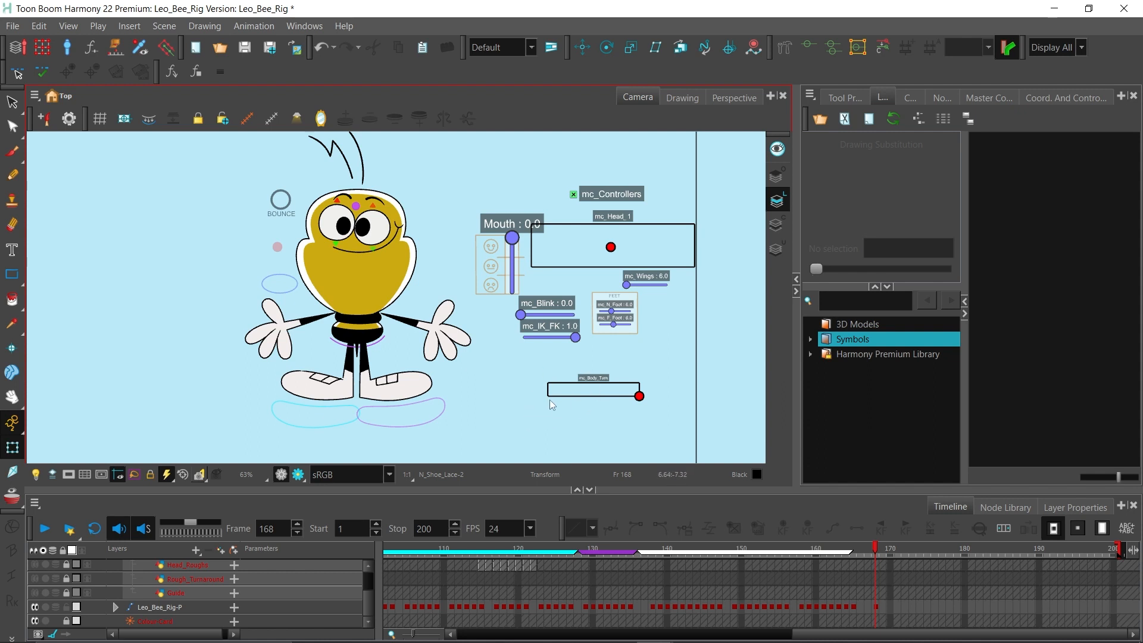
Bring mc_Body_Turn close to the middle of its range and return it to the far right end
left_click_drag(640, 395, 598, 398)
left_click_drag(575, 337, 615, 342)
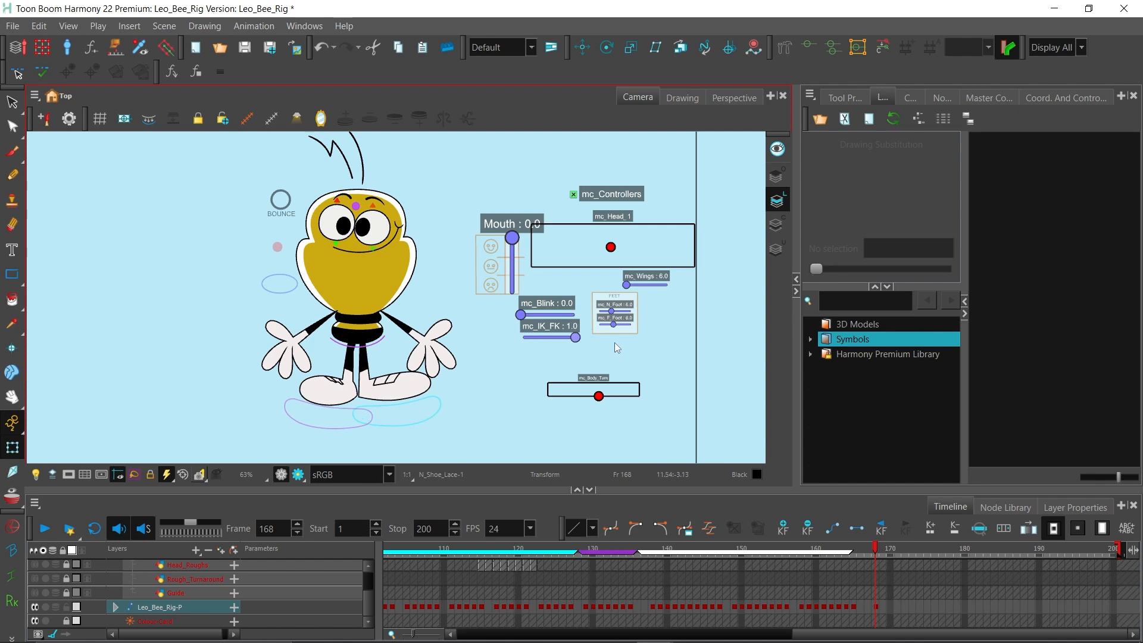
left_click_drag(597, 394, 642, 397)
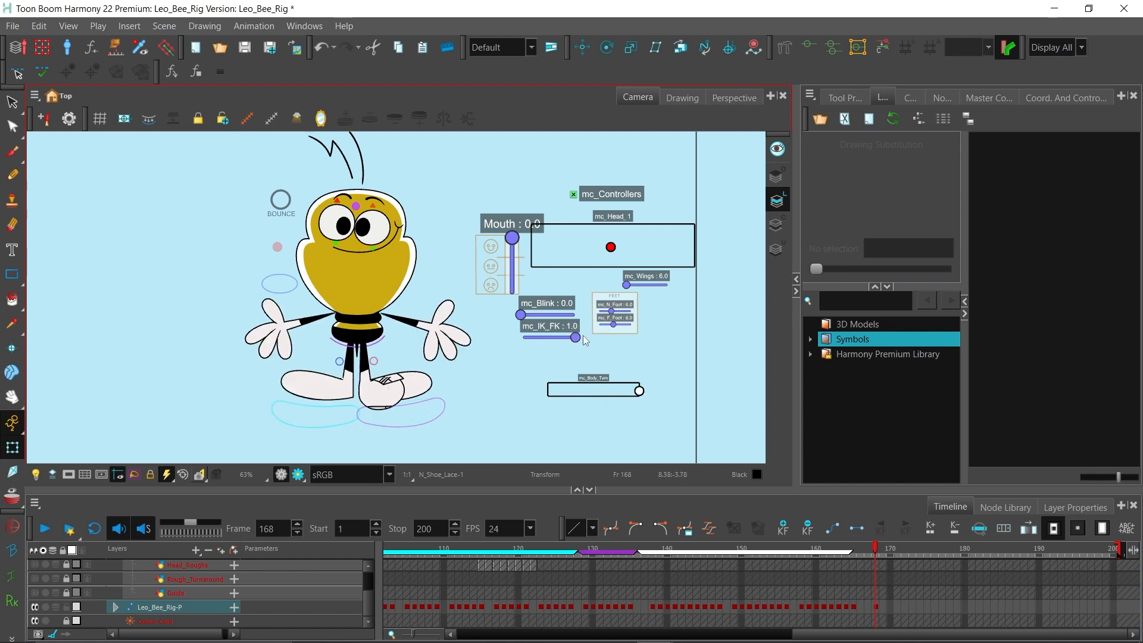
left_click_drag(576, 338, 640, 399)
Switch the mismatched near shoe and its N_Shoe_Lace to drawing substitution 2 again
left_click(402, 396)
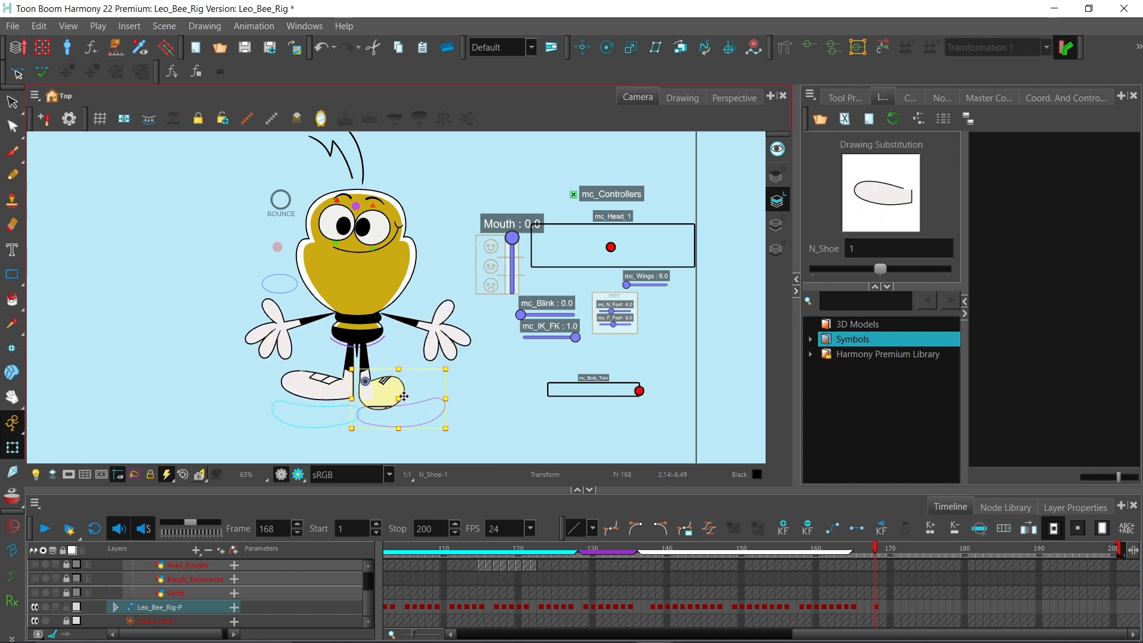
left_click(385, 379)
left_click(474, 378)
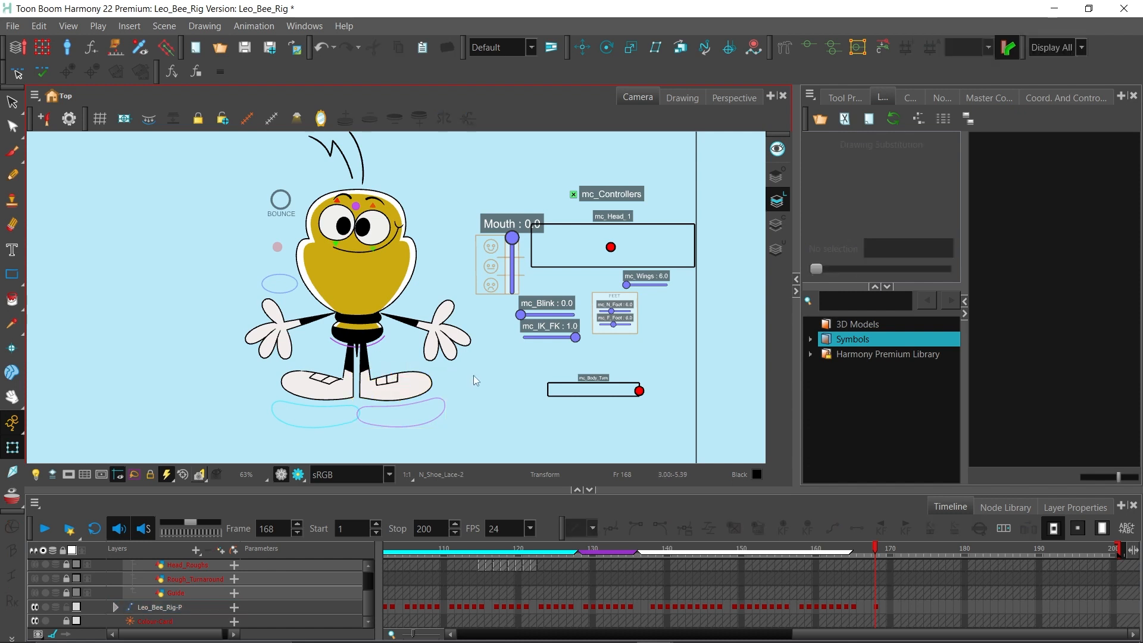
Set mc_Body_Turn slightly right of the middle, try rotating the leg at F_Lower_Leg, and undo the rotation
left_click_drag(639, 396, 607, 411)
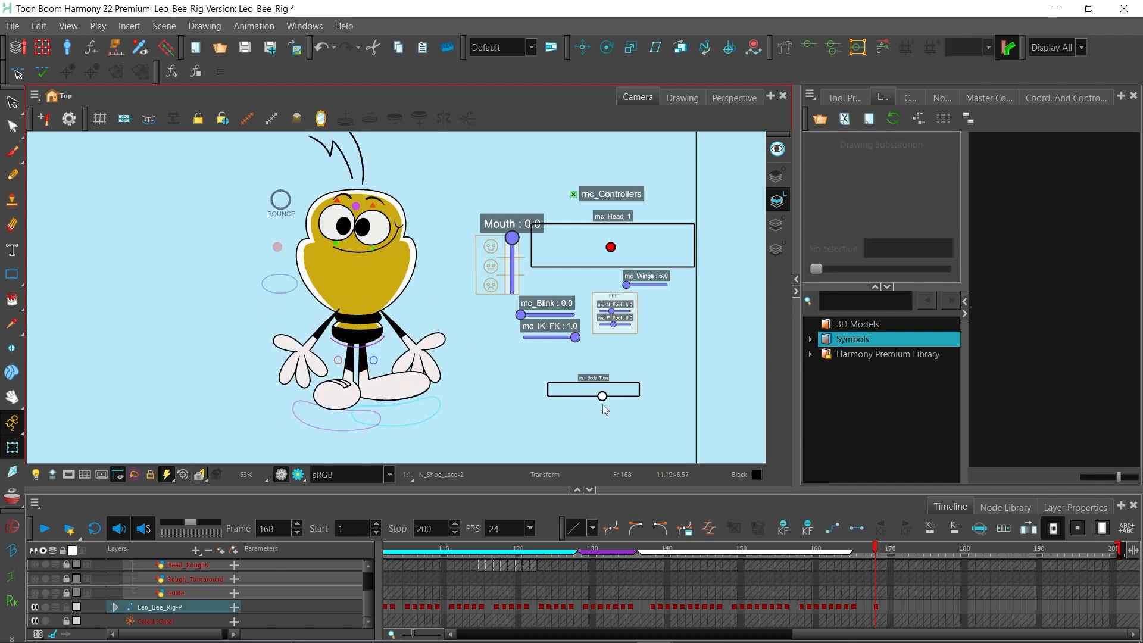
left_click(365, 364)
key("b")
key("b")
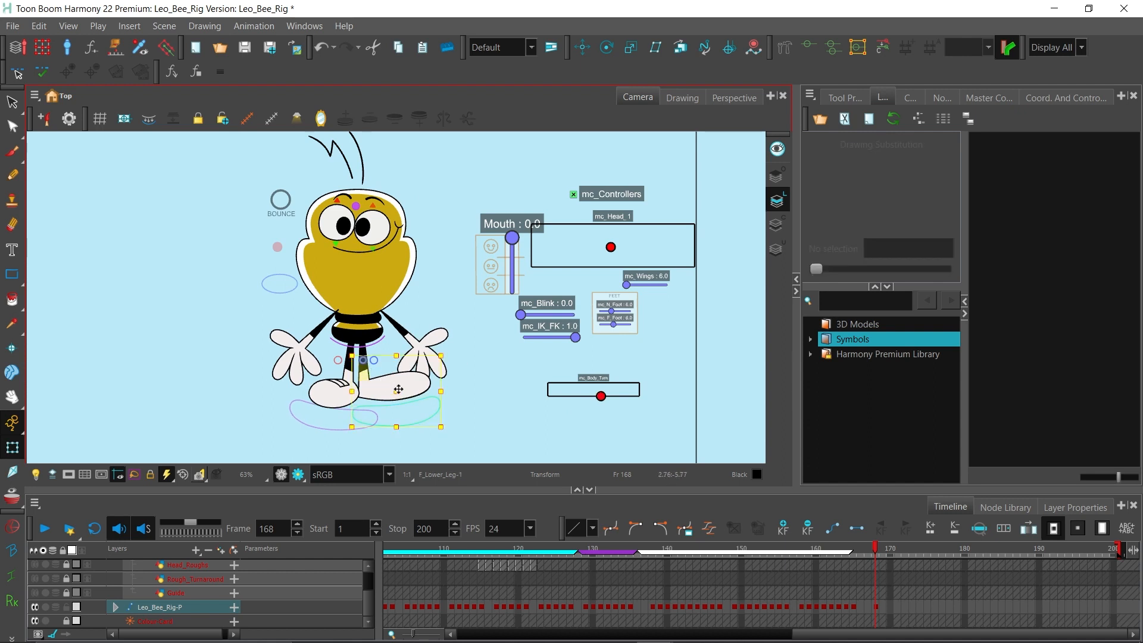
left_click_drag(449, 426, 507, 362)
key("ctrl+z")
left_click(509, 414)
left_click_drag(471, 410, 470, 413)
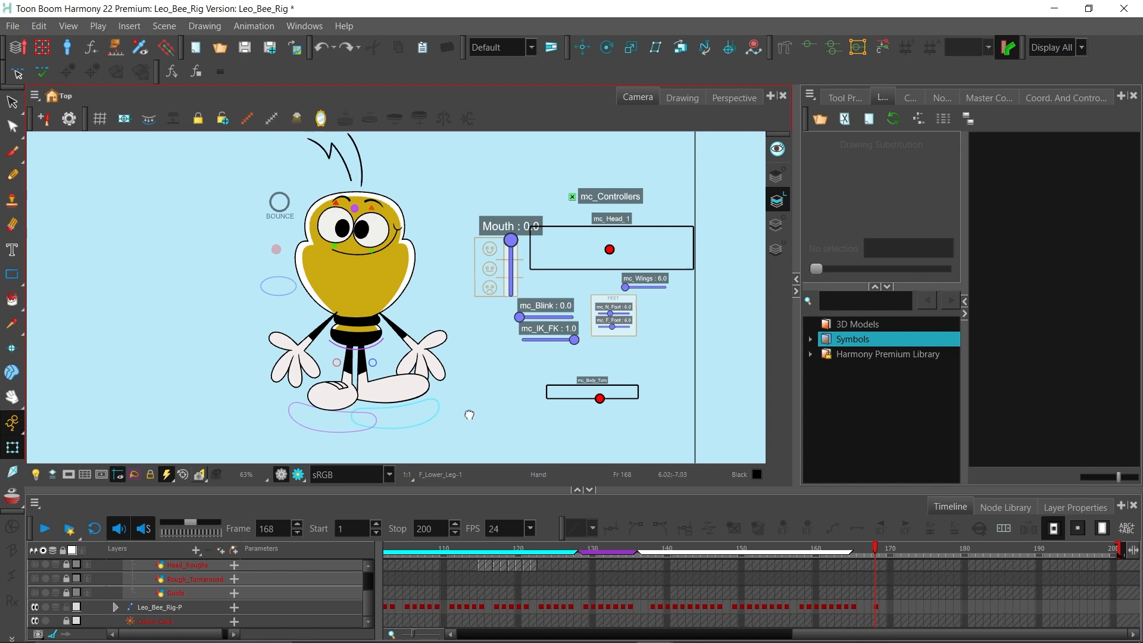
key("1")
key("2")
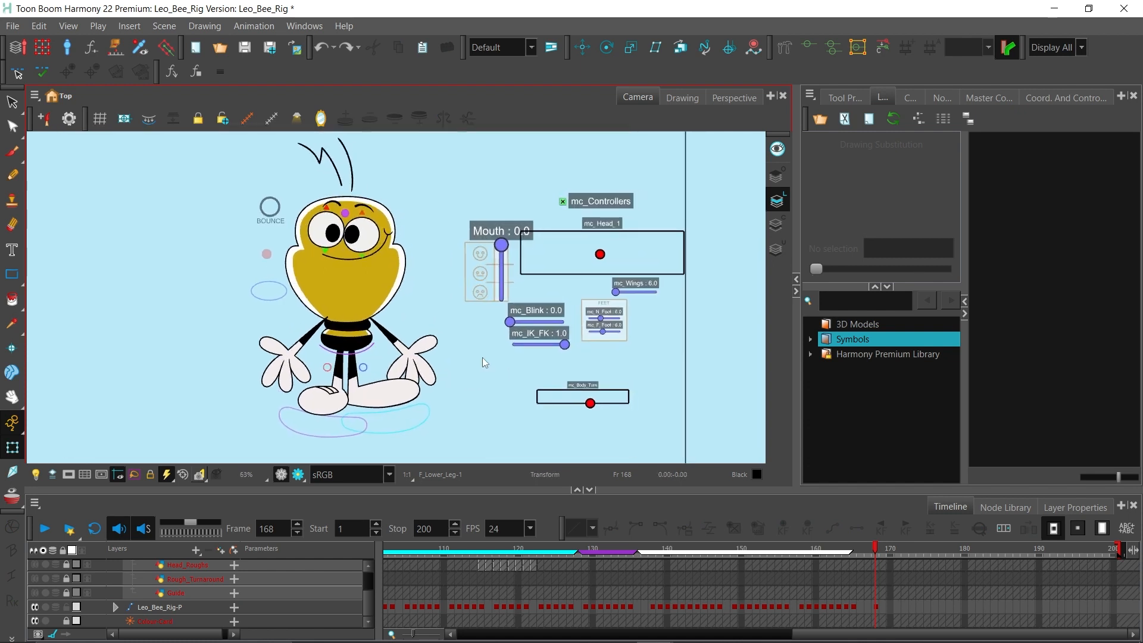